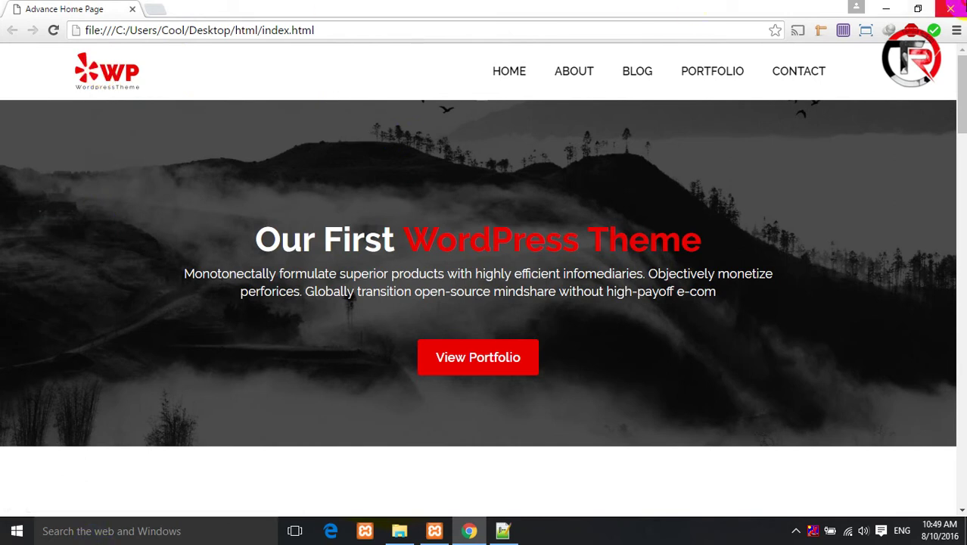
# - Close all the other index.html tabs in Notepad++, then close the editor
pyautogui.hotkey('alt', 'Tab')
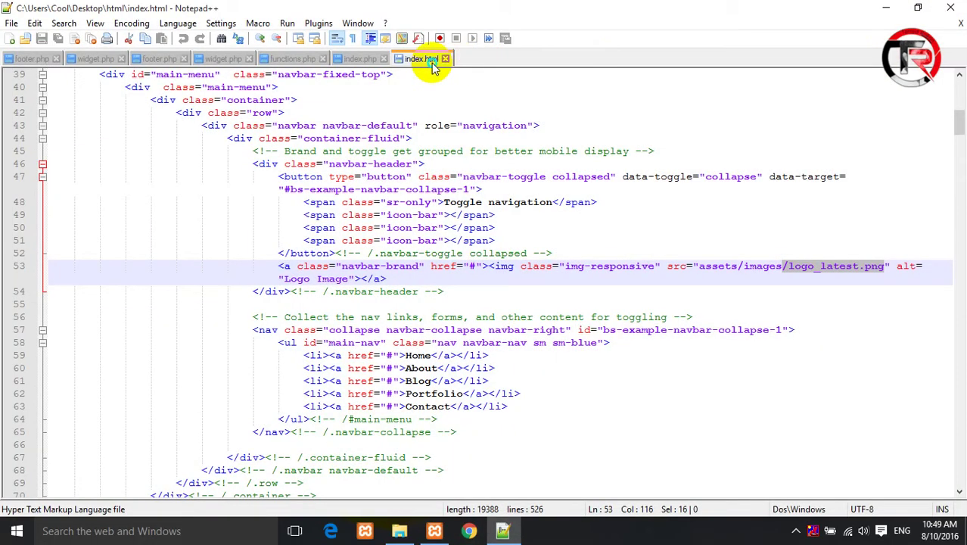
pyautogui.rightClick(431, 60)
pyautogui.click(493, 103)
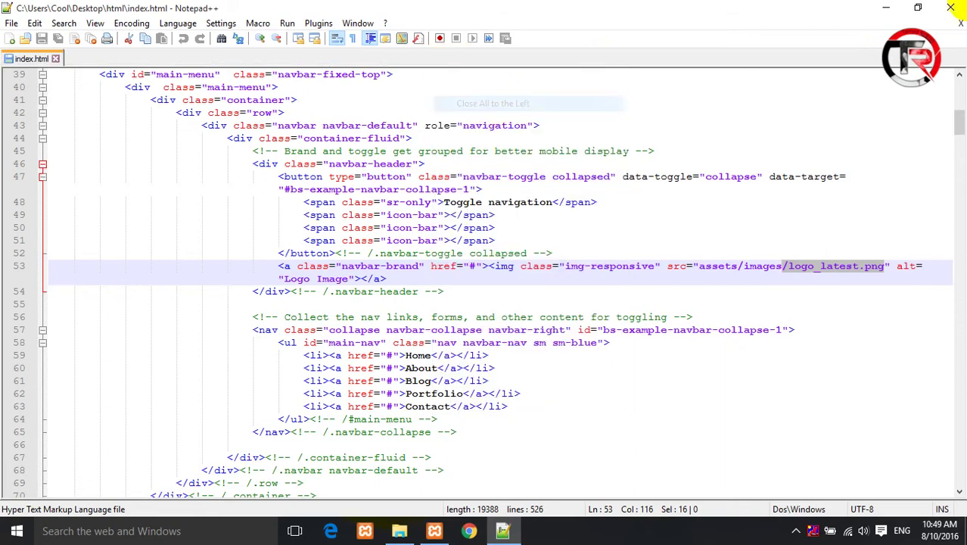
pyautogui.click(950, 8)
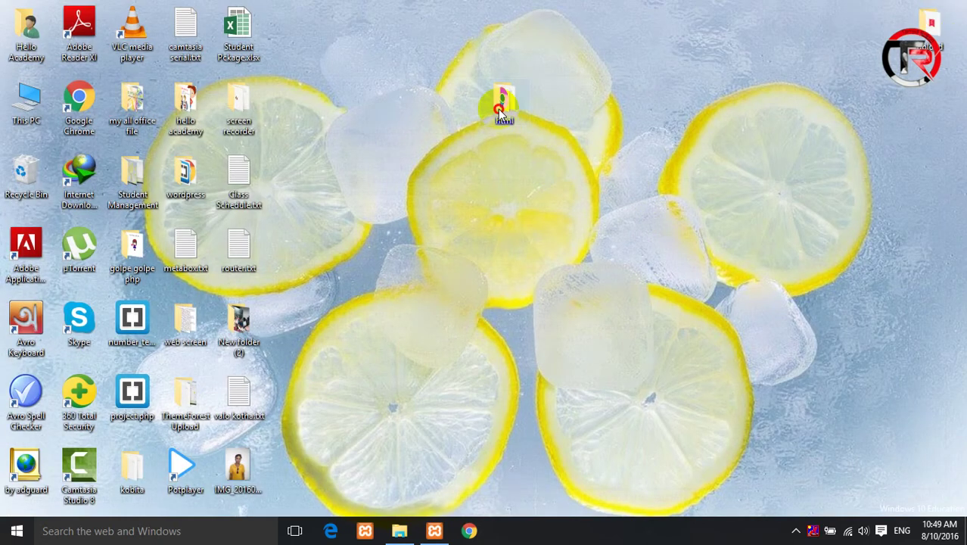
# - Open and close the desktop html folder, refresh the desktop, and restore the XAMPP Control Panel
pyautogui.doubleClick(502, 106)
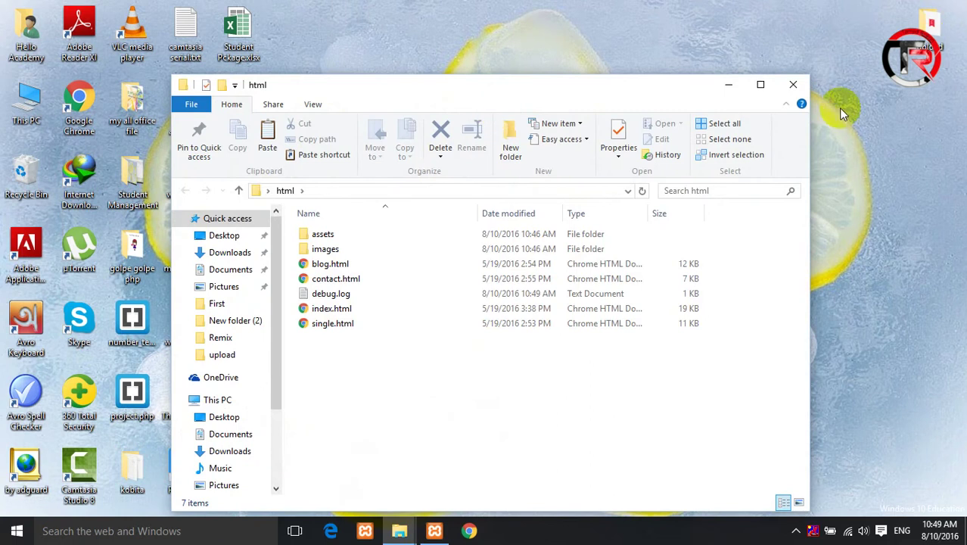
pyautogui.click(795, 85)
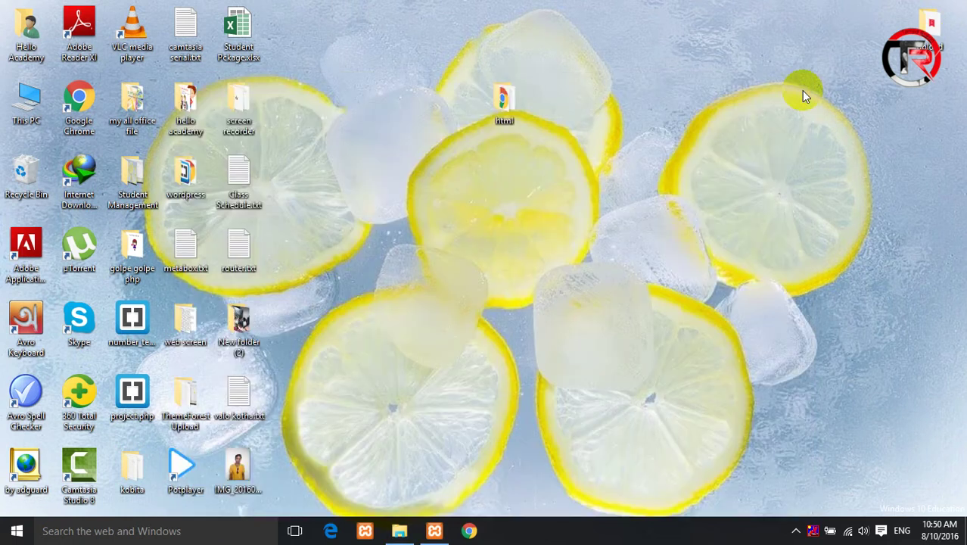
pyautogui.rightClick(696, 106)
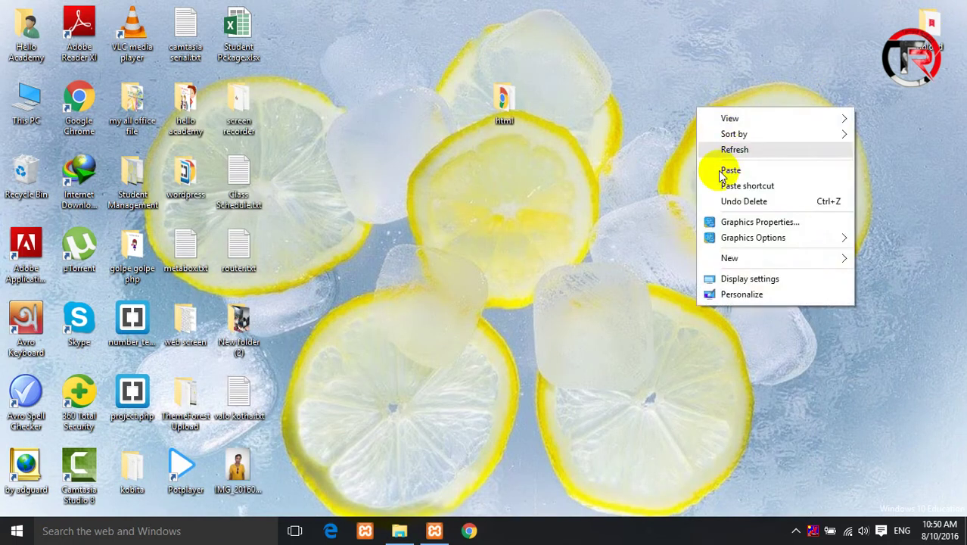
pyautogui.click(717, 150)
pyautogui.click(435, 531)
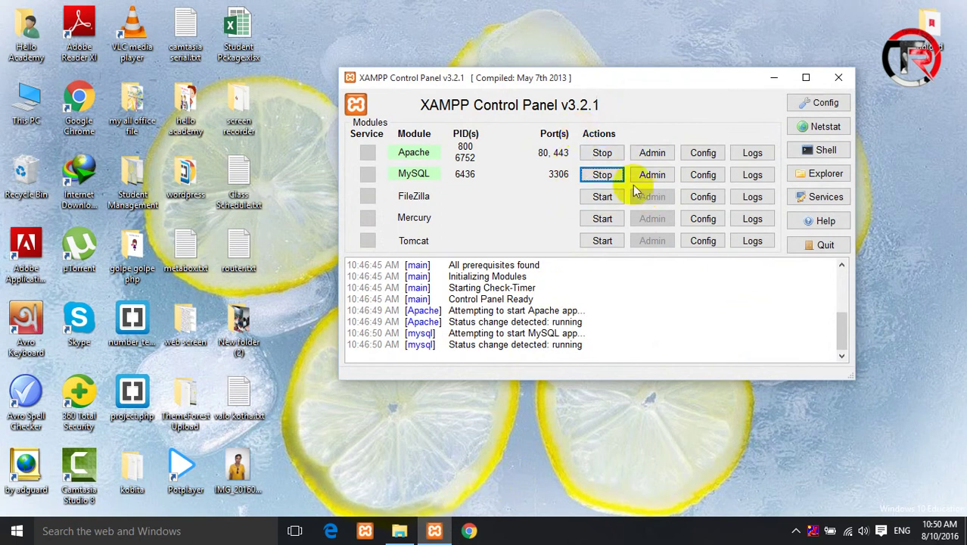
# - Stop and restart both Apache and MySQL, then minimize the XAMPP Control Panel
pyautogui.click(604, 153)
pyautogui.click(603, 174)
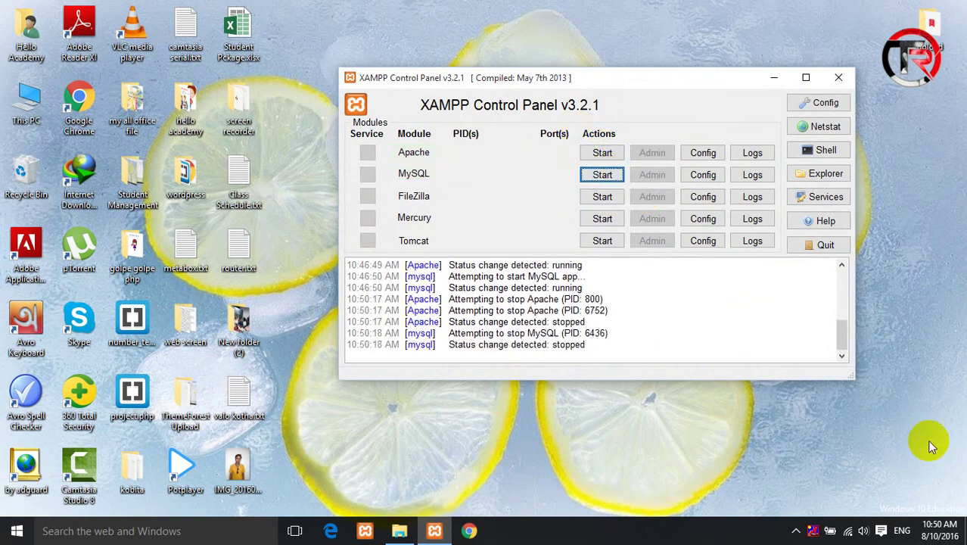
pyautogui.click(603, 152)
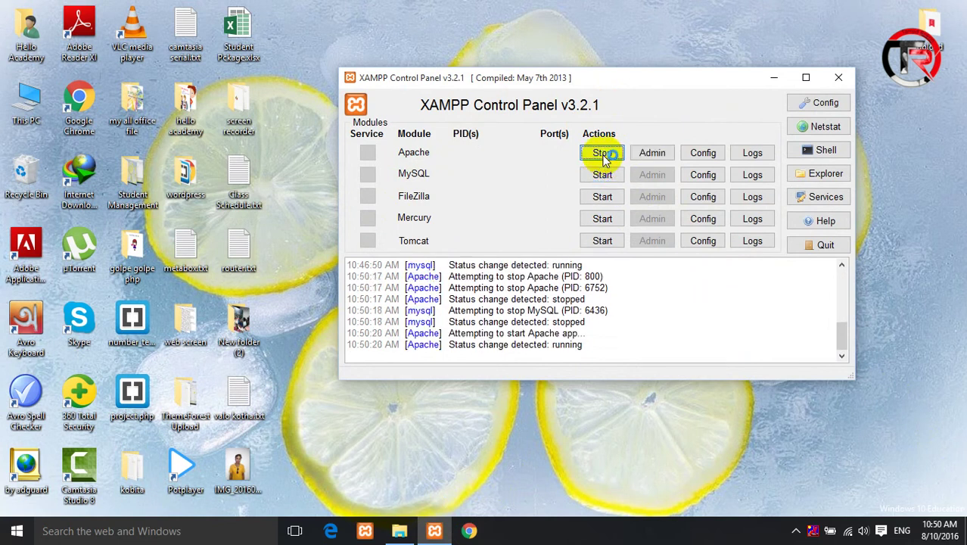
pyautogui.click(613, 176)
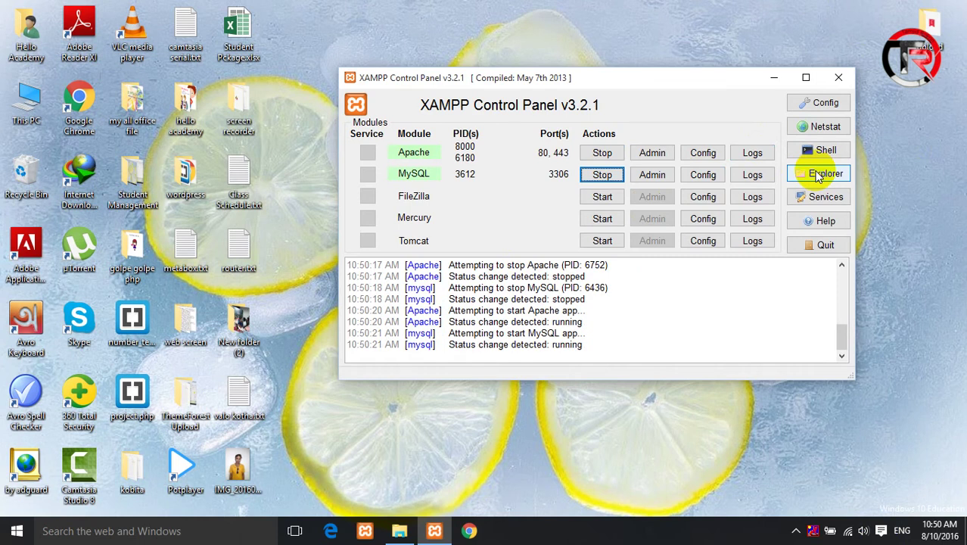
pyautogui.click(774, 79)
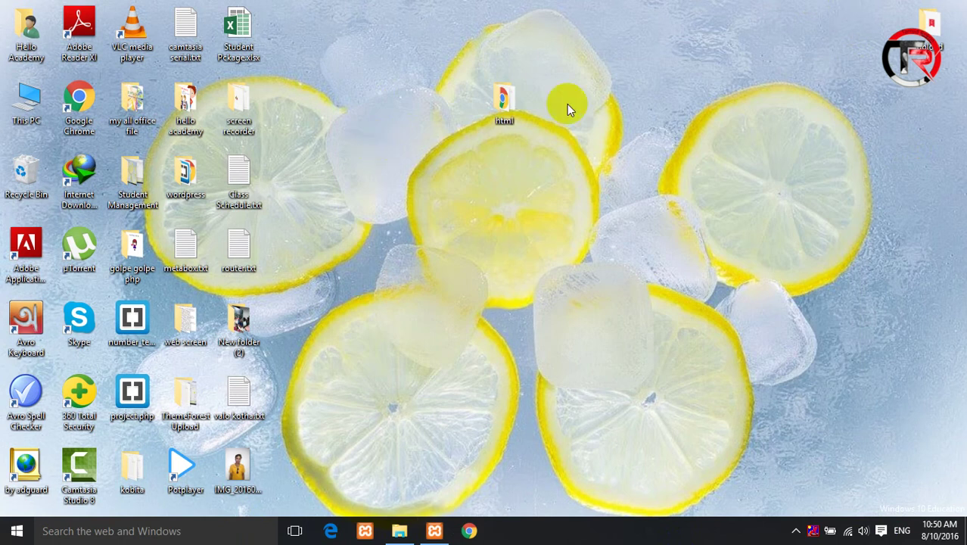
# - Move the html folder right, open its index.html in the browser, then close the folder
pyautogui.moveTo(501, 103); pyautogui.dragTo(610, 106)
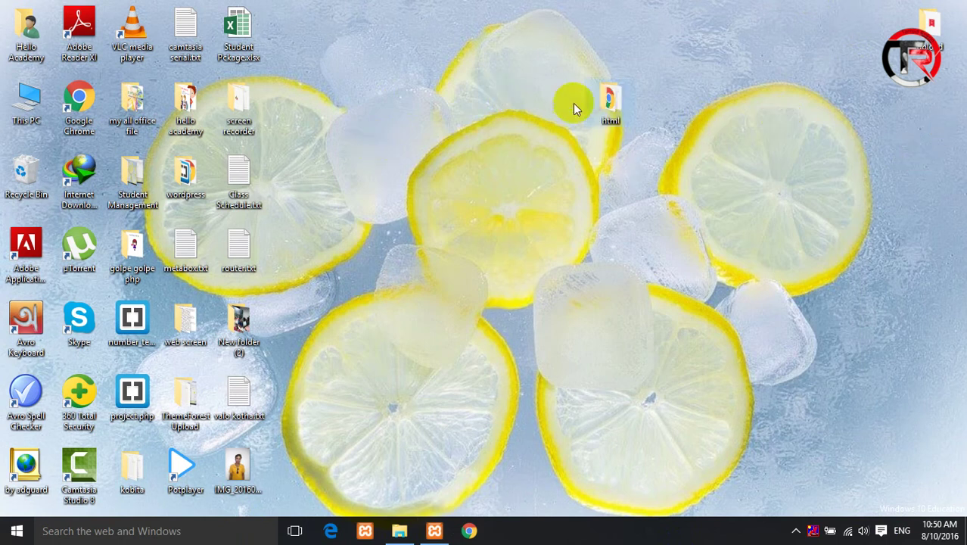
pyautogui.doubleClick(612, 100)
pyautogui.click(396, 235)
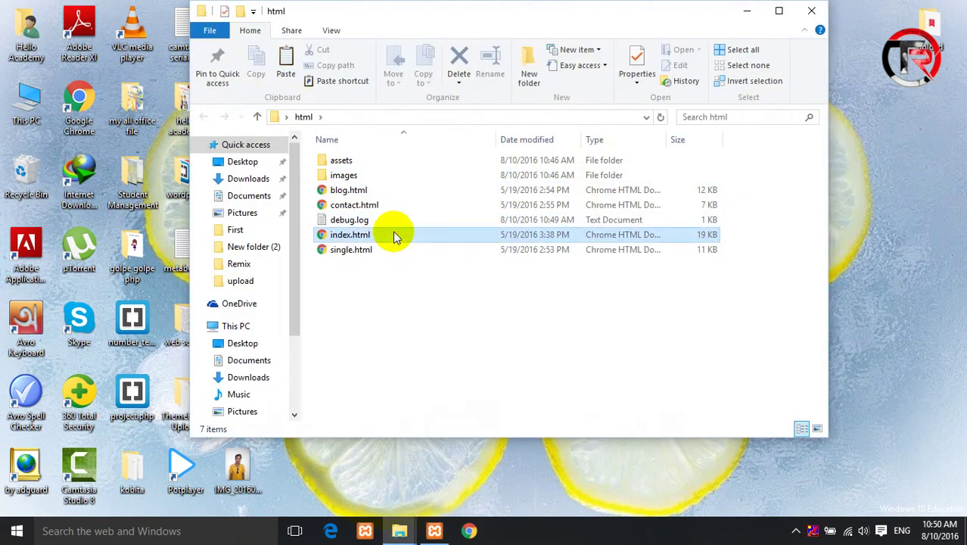
pyautogui.press('Return')
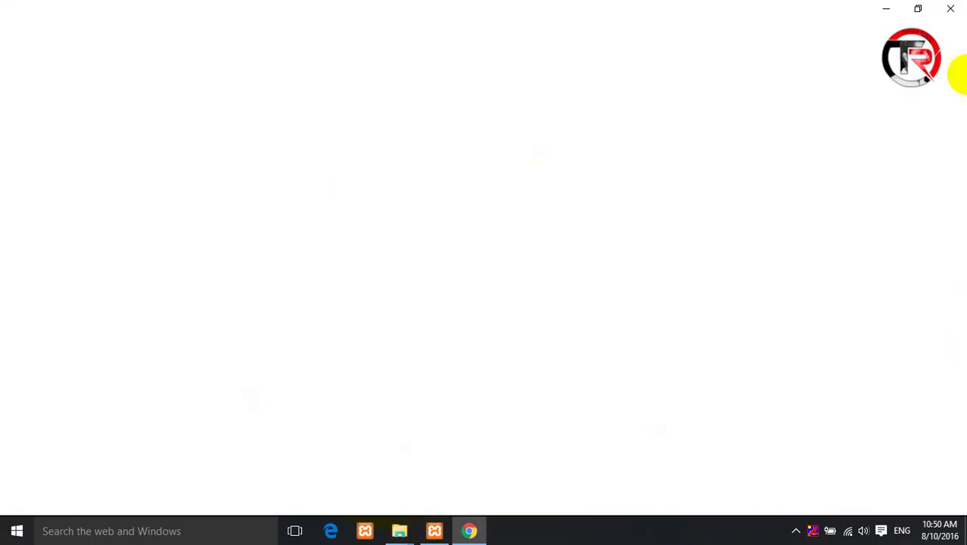
pyautogui.click(894, 10)
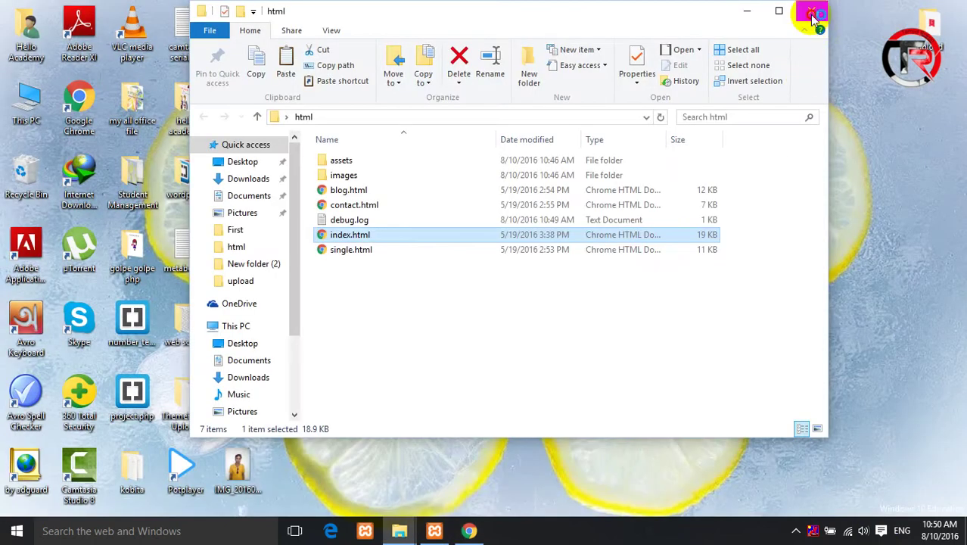
pyautogui.click(812, 9)
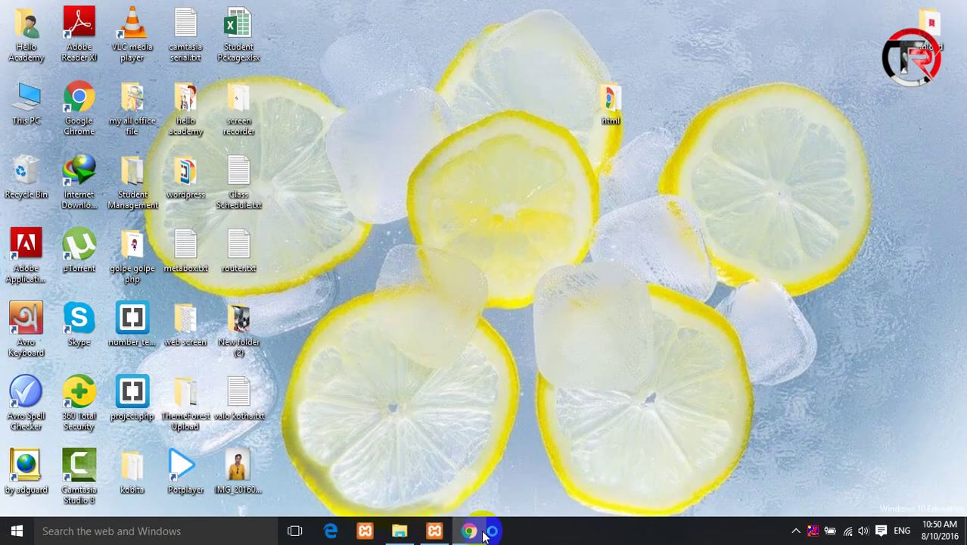
# - Browse This PC into Local Disk (F:) and back, then restore the XAMPP Control Panel
pyautogui.click(435, 533)
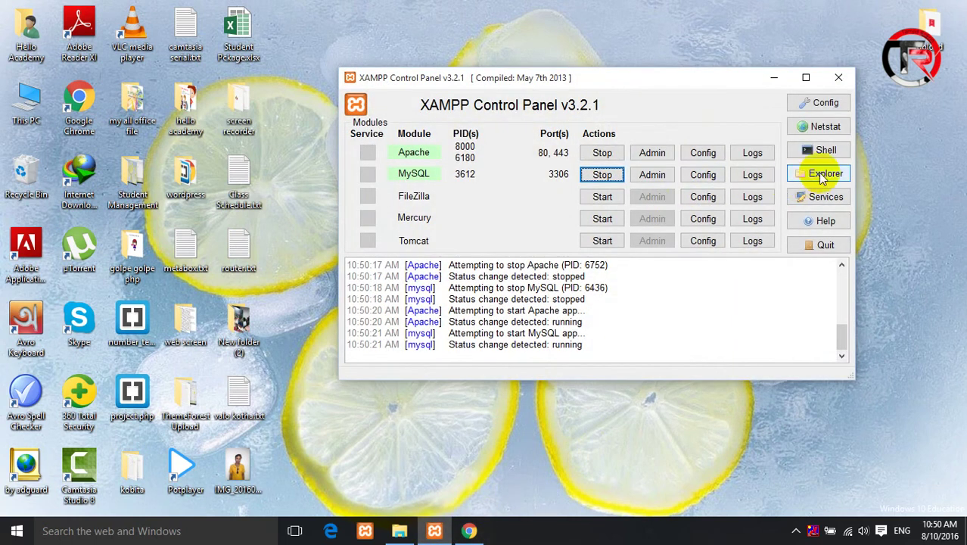
pyautogui.click(774, 78)
pyautogui.doubleClick(29, 97)
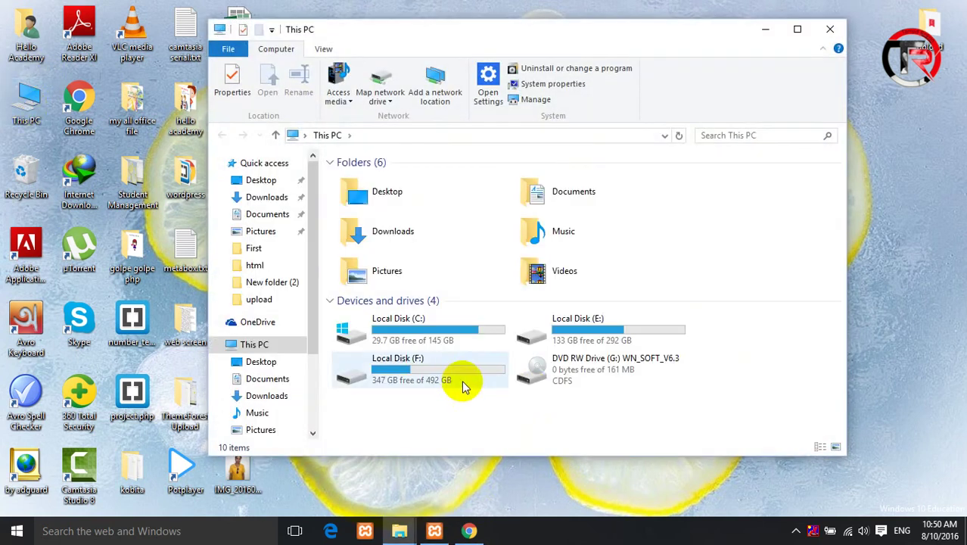
pyautogui.doubleClick(459, 379)
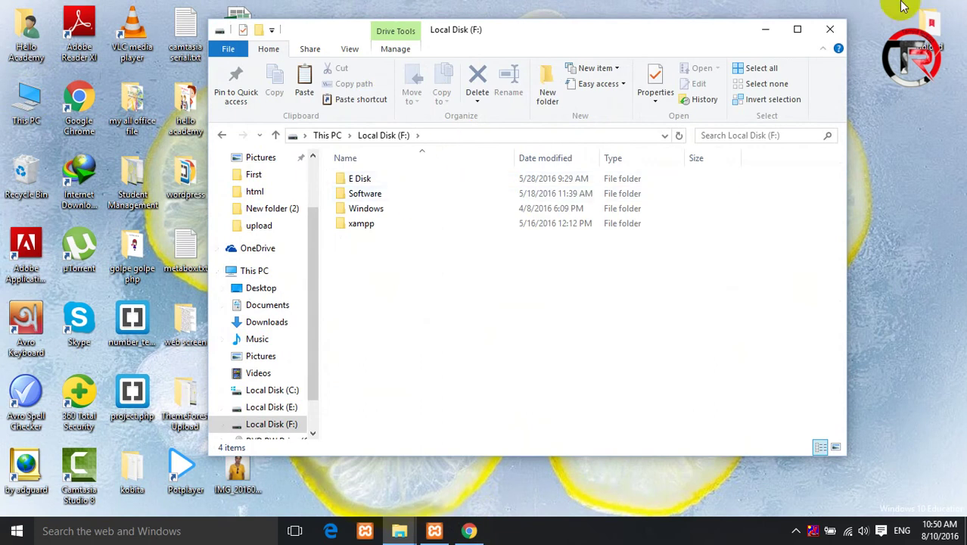
pyautogui.click(275, 137)
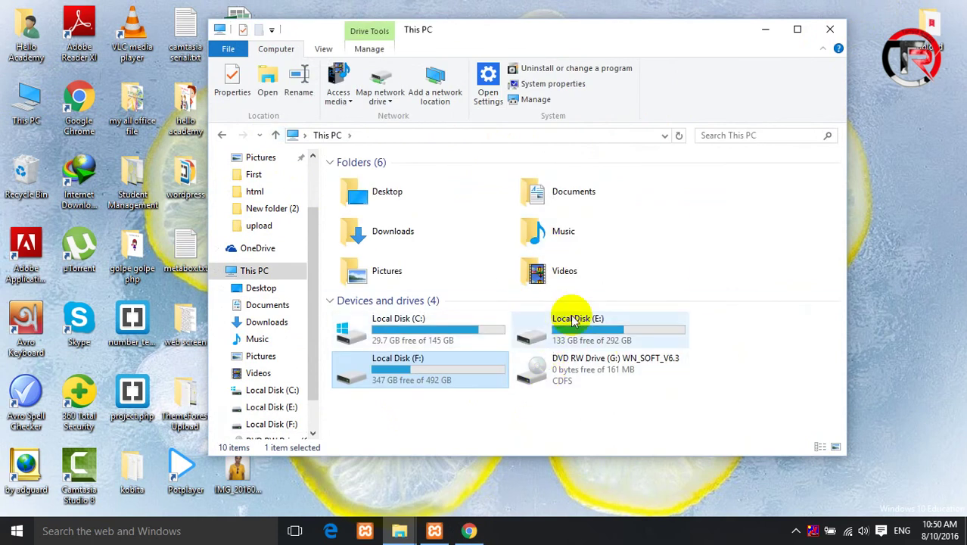
pyautogui.click(830, 29)
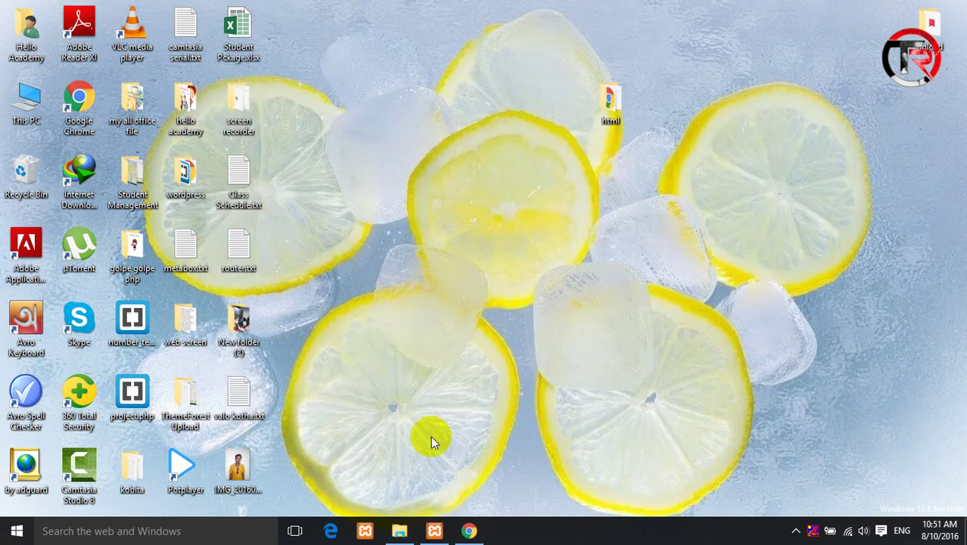
pyautogui.click(435, 531)
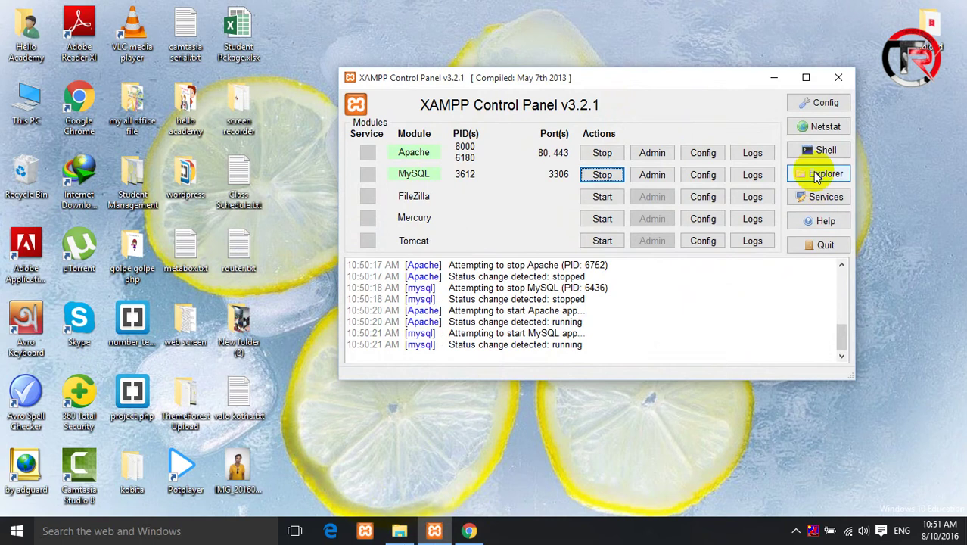
# - Open the xampp installation folder and its htdocs folder
pyautogui.click(820, 175)
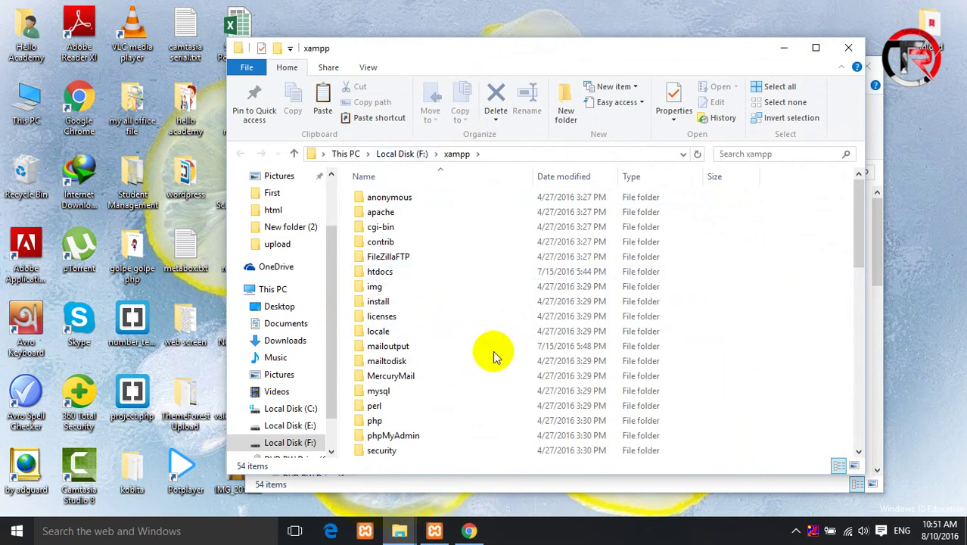
pyautogui.click(382, 274)
pyautogui.doubleClick(381, 275)
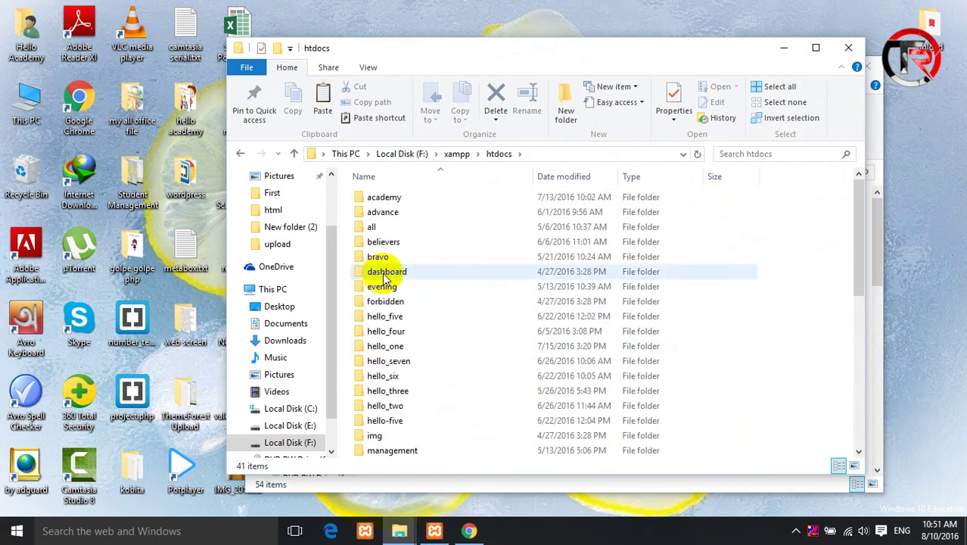
# - Create a new folder named hello_eight inside htdocs, then minimize the window
pyautogui.rightClick(779, 239)
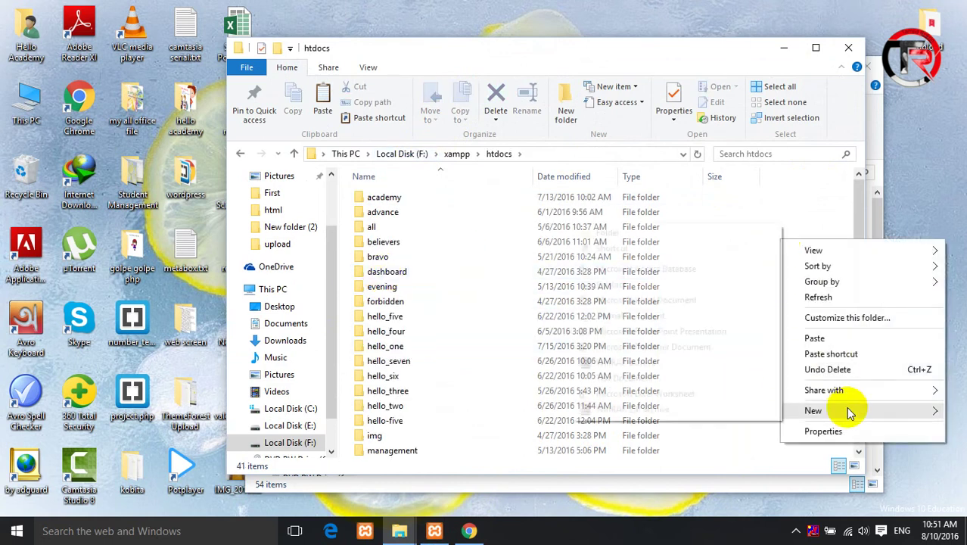
pyautogui.moveTo(849, 411)
pyautogui.click(598, 229)
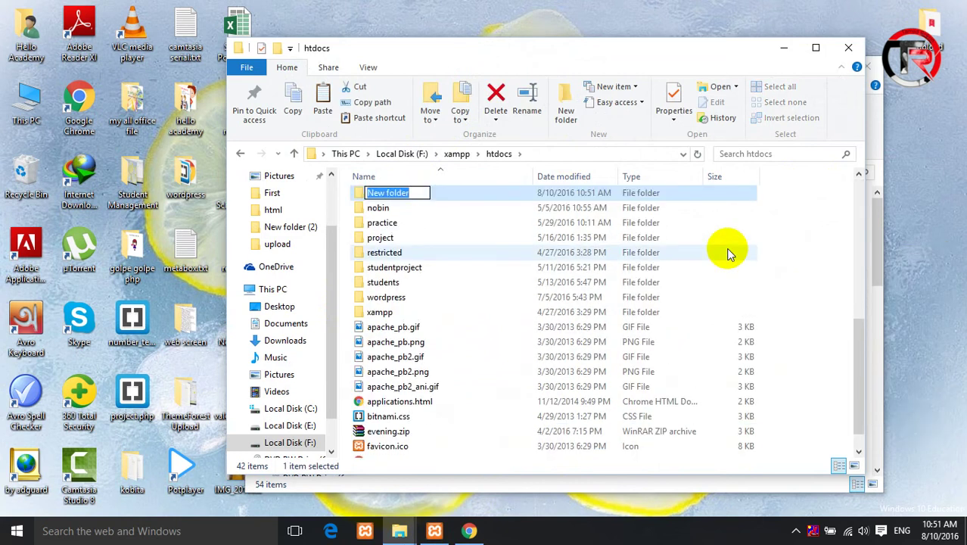
pyautogui.write('hell')
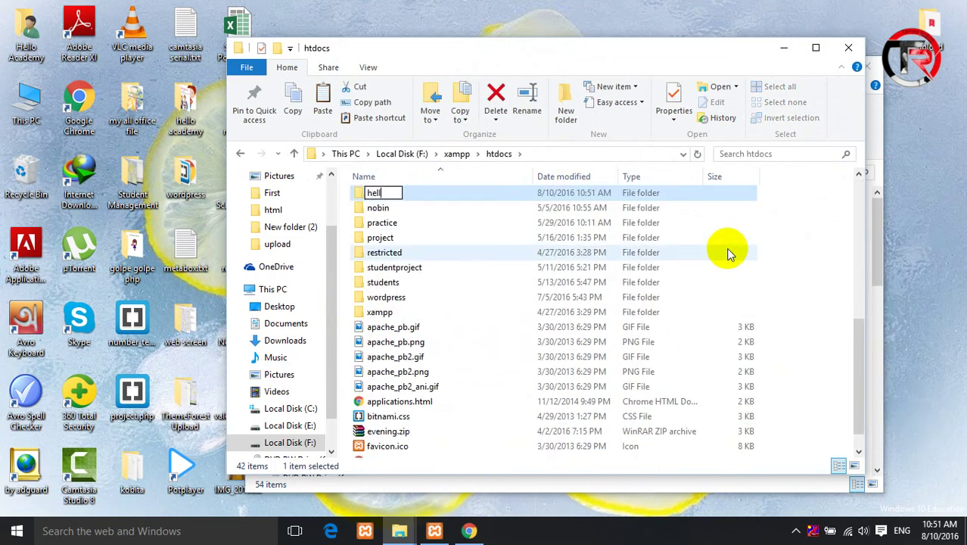
pyautogui.write('o_eight')
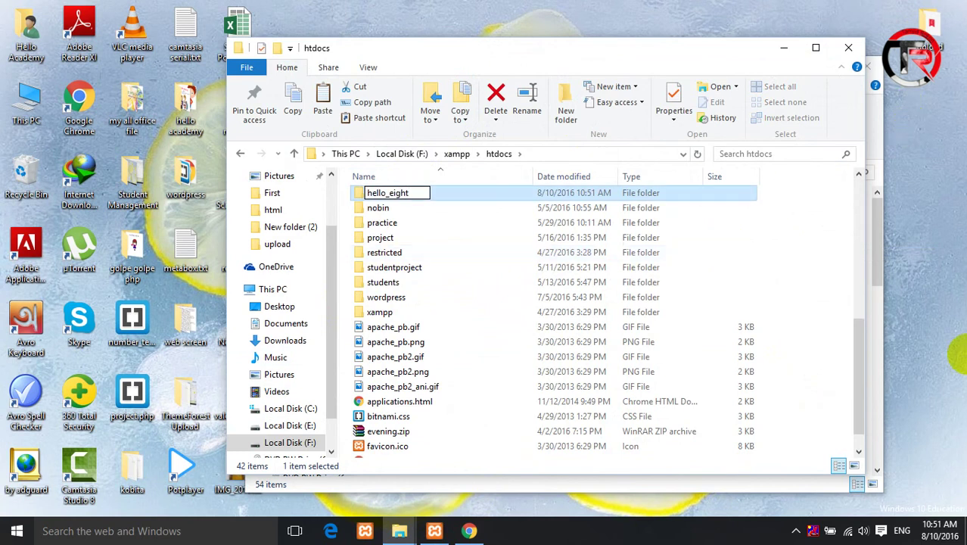
pyautogui.click(802, 341)
pyautogui.scroll(8, 447, 254)
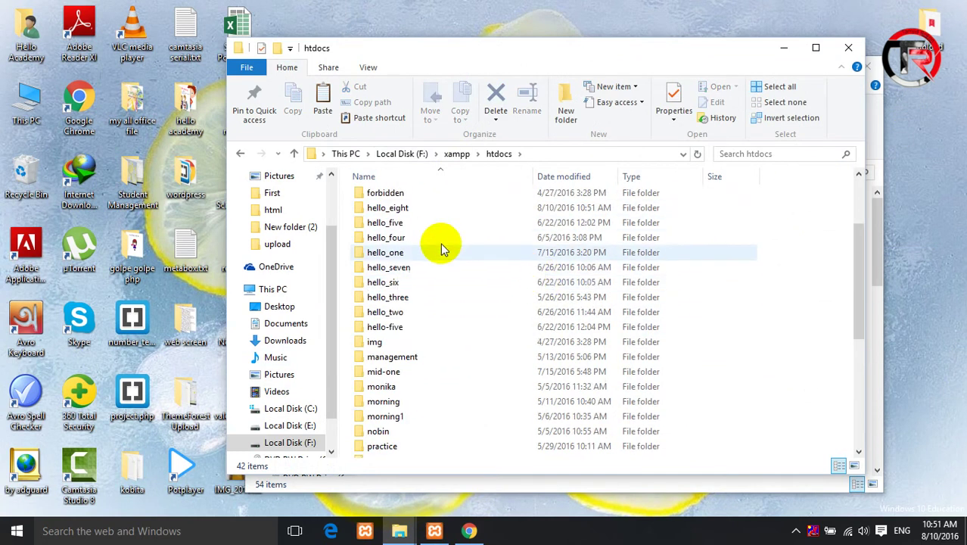
pyautogui.click(783, 48)
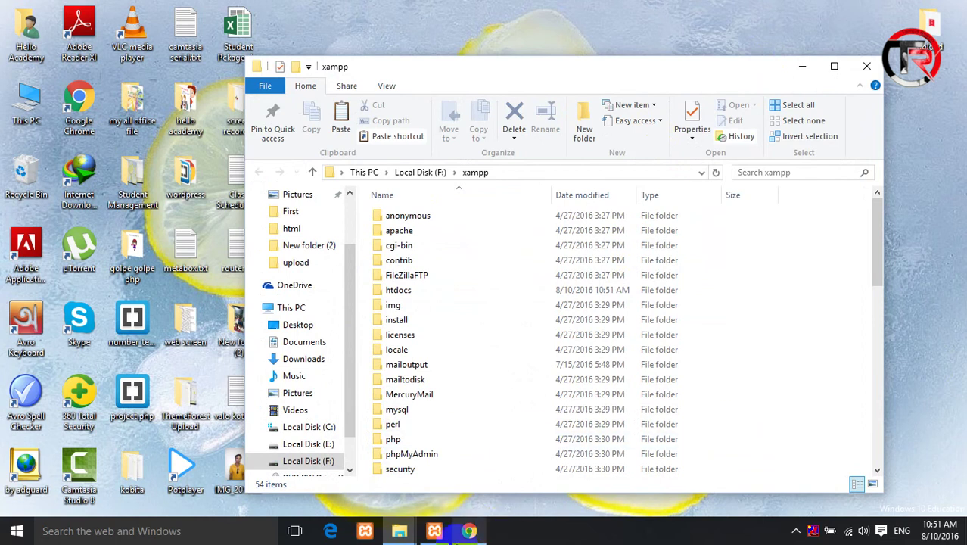
# - Search Google for 'download wordpress' and start the WordPress 4.5.3 zip download from wordpress.org
pyautogui.click(463, 531)
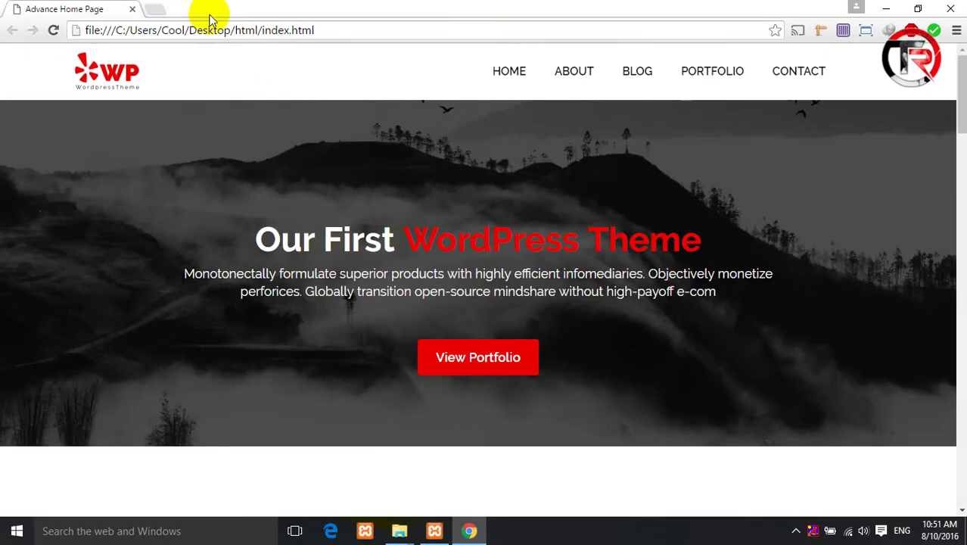
pyautogui.click(161, 11)
pyautogui.write('do')
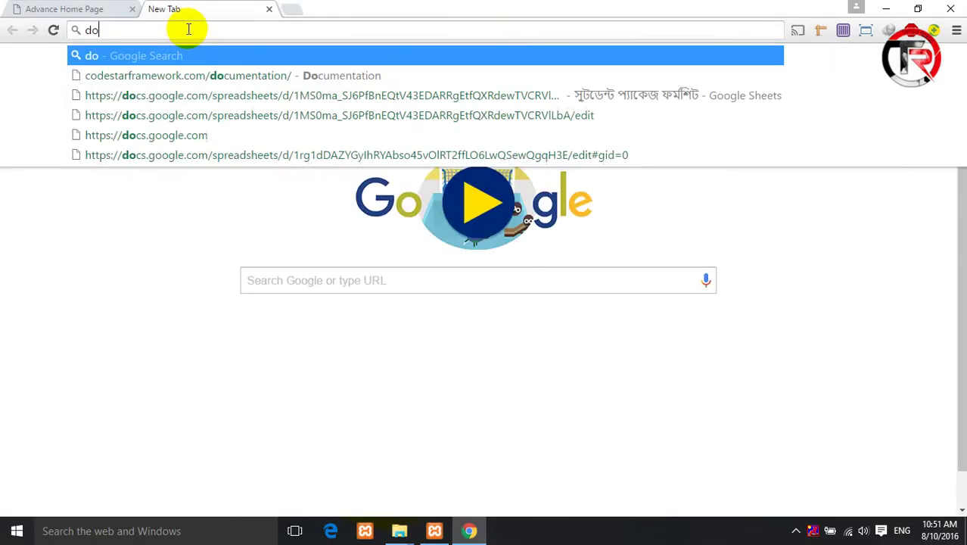
pyautogui.write('wnload ')
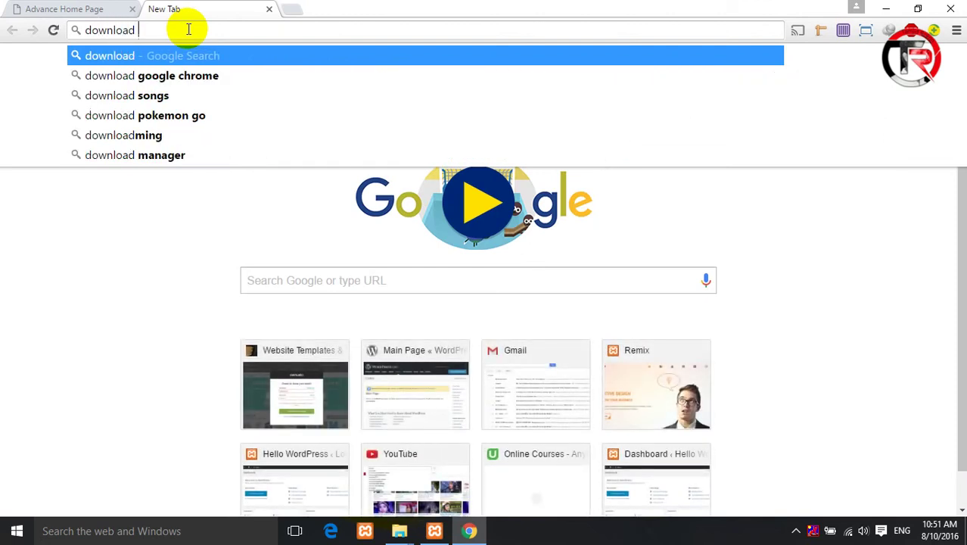
pyautogui.write('wordpress')
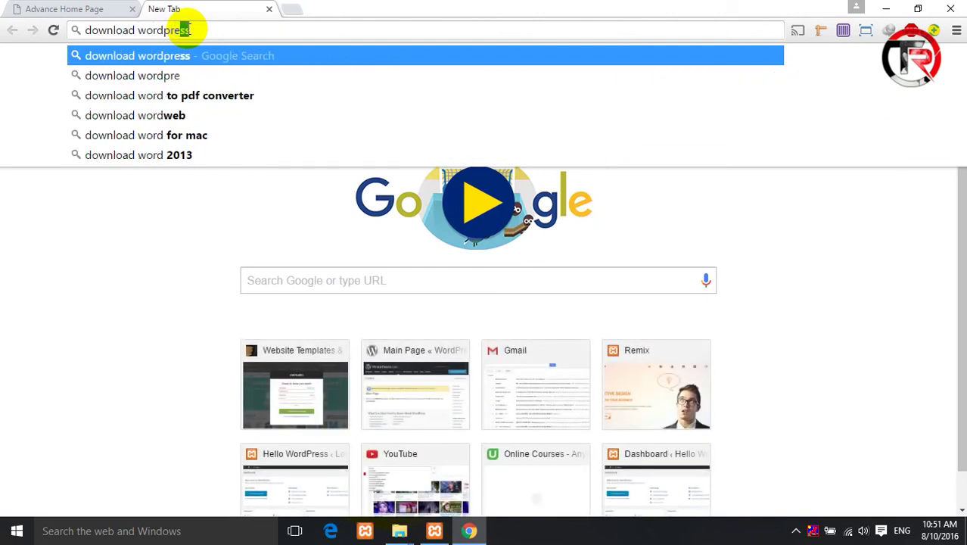
pyautogui.press('Return')
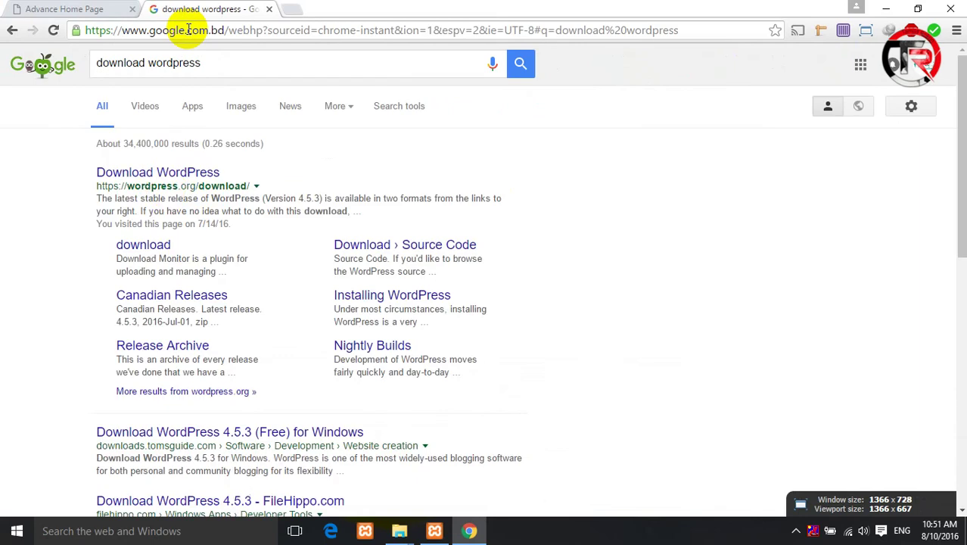
pyautogui.click(154, 173)
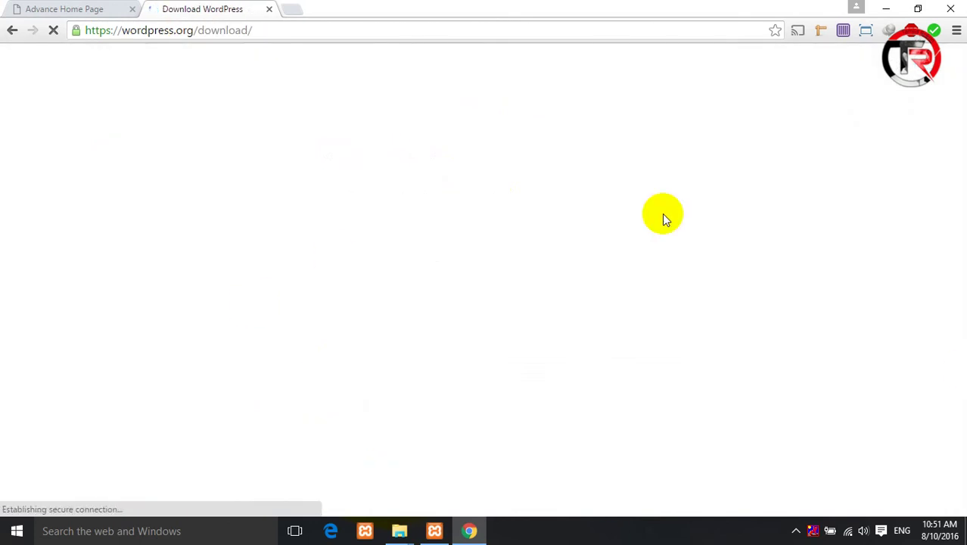
pyautogui.click(766, 111)
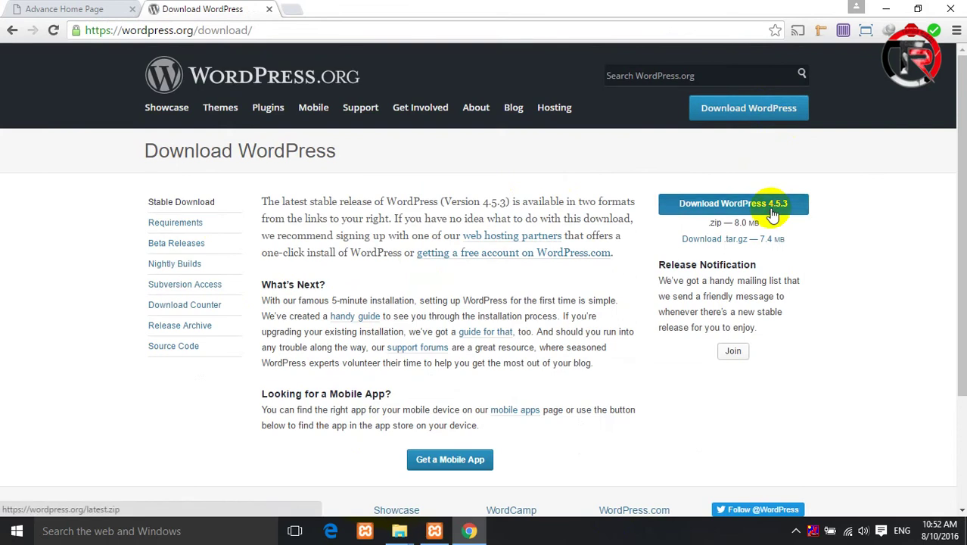
pyautogui.click(774, 215)
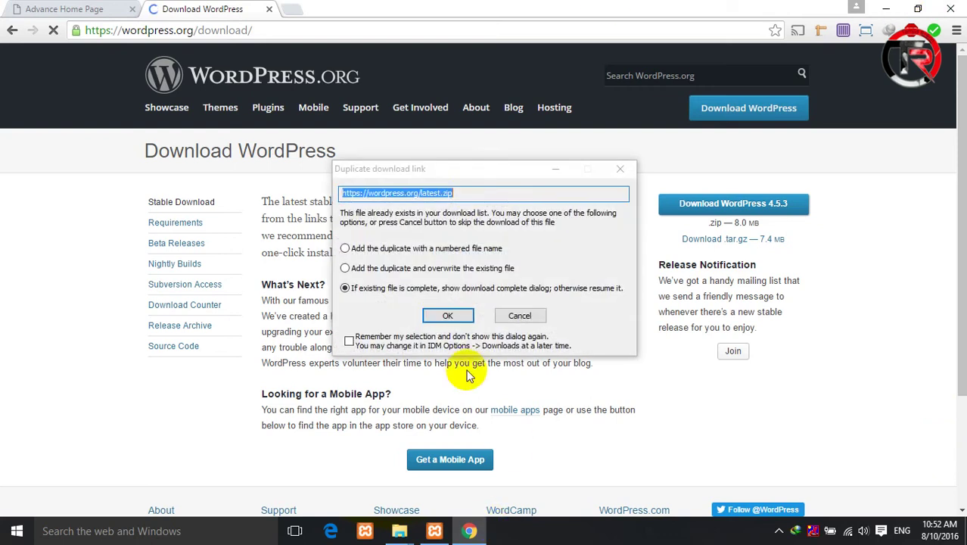
# - Accept IDM's duplicate-link prompt keeping the name wordpress-4.5.2.zip, then minimize IDM, Chrome and xampp
pyautogui.click(448, 316)
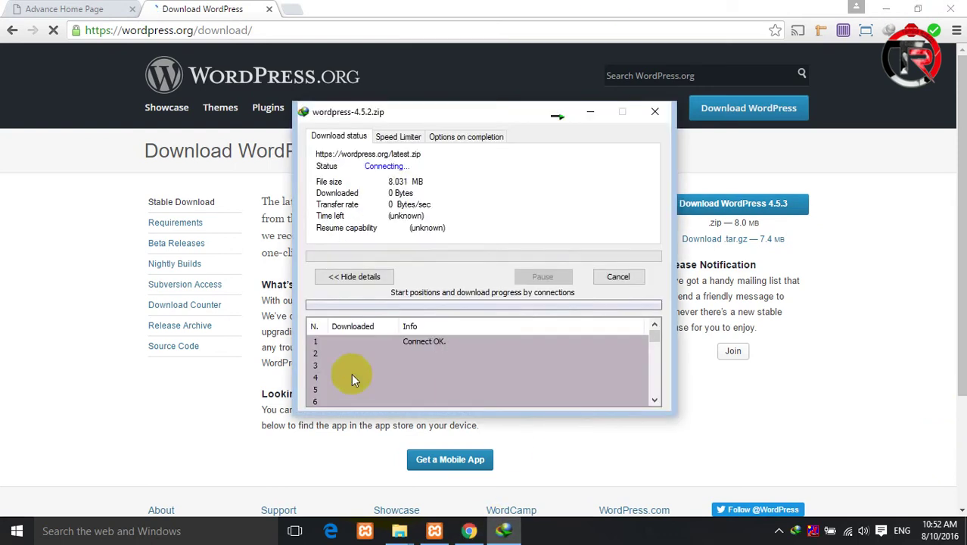
pyautogui.moveTo(449, 412); pyautogui.dragTo(413, 293)
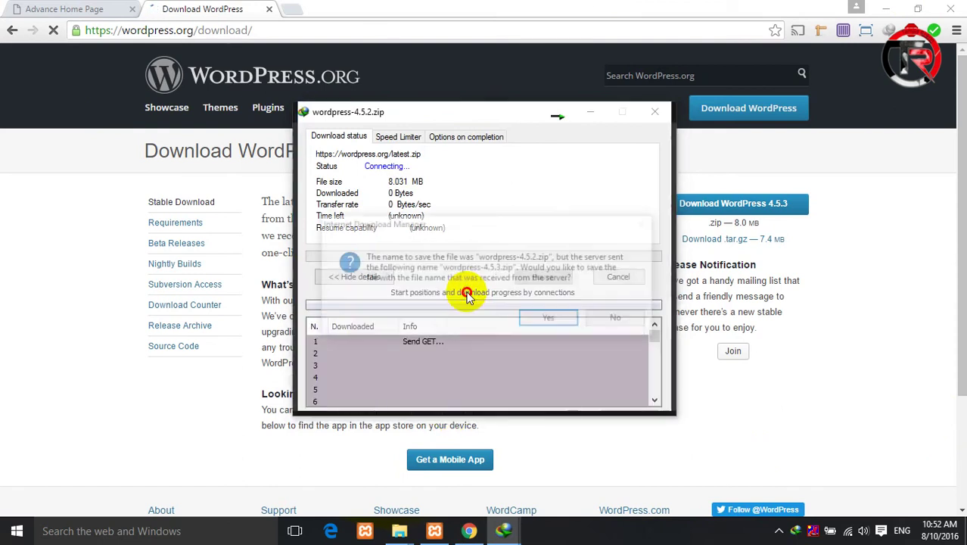
pyautogui.click(621, 319)
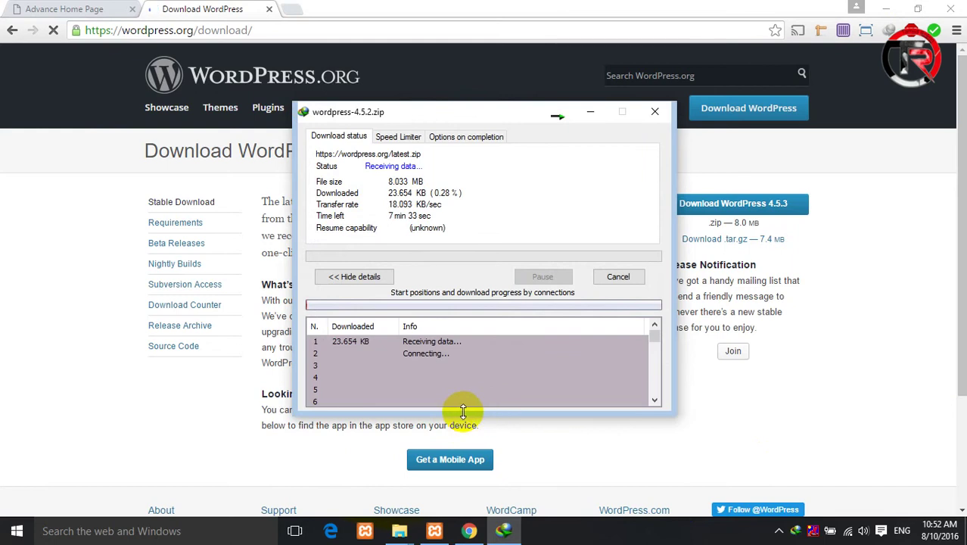
pyautogui.moveTo(463, 411); pyautogui.dragTo(476, 294)
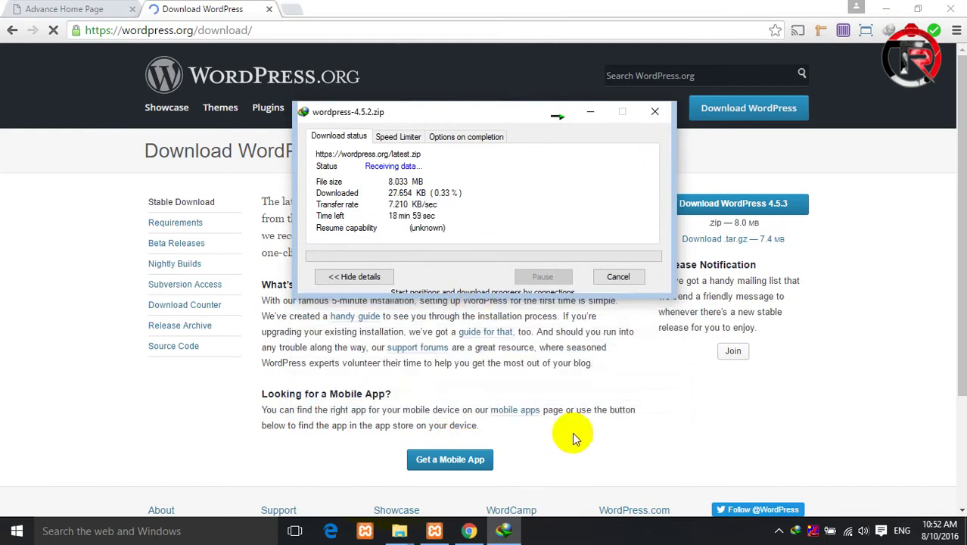
pyautogui.click(595, 116)
pyautogui.click(886, 8)
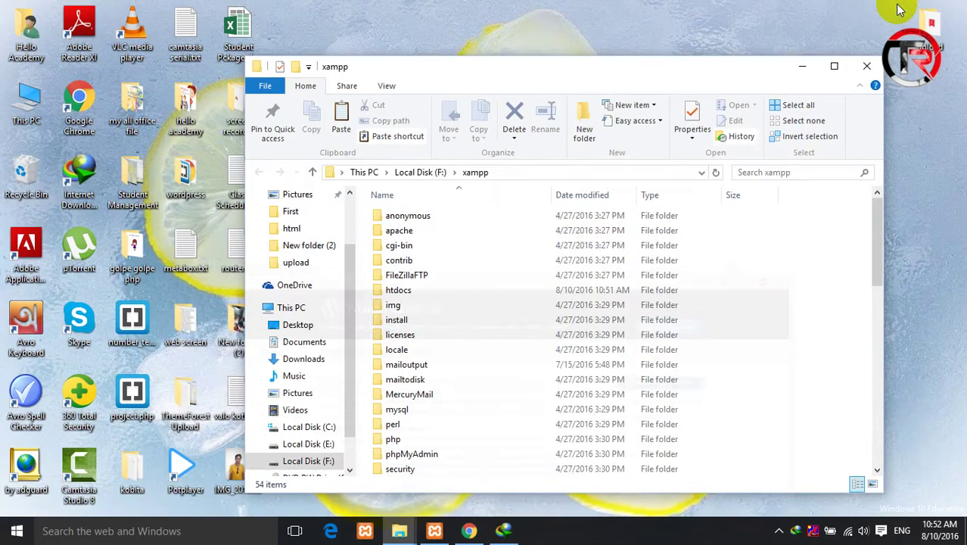
pyautogui.click(803, 66)
# - Move the extracted wordpress folder to the desktop centre and look through its files
pyautogui.click(774, 77)
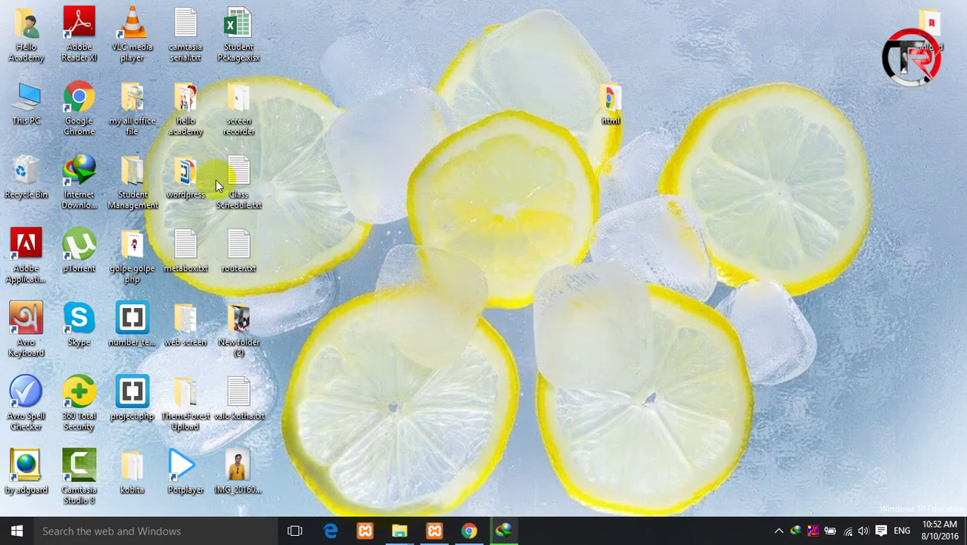
pyautogui.moveTo(193, 175); pyautogui.dragTo(406, 177)
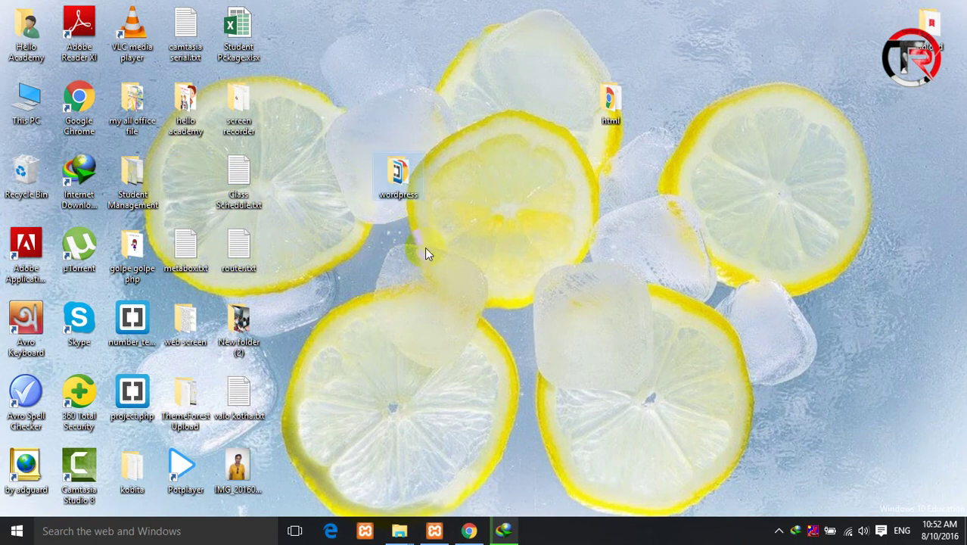
pyautogui.click(640, 534)
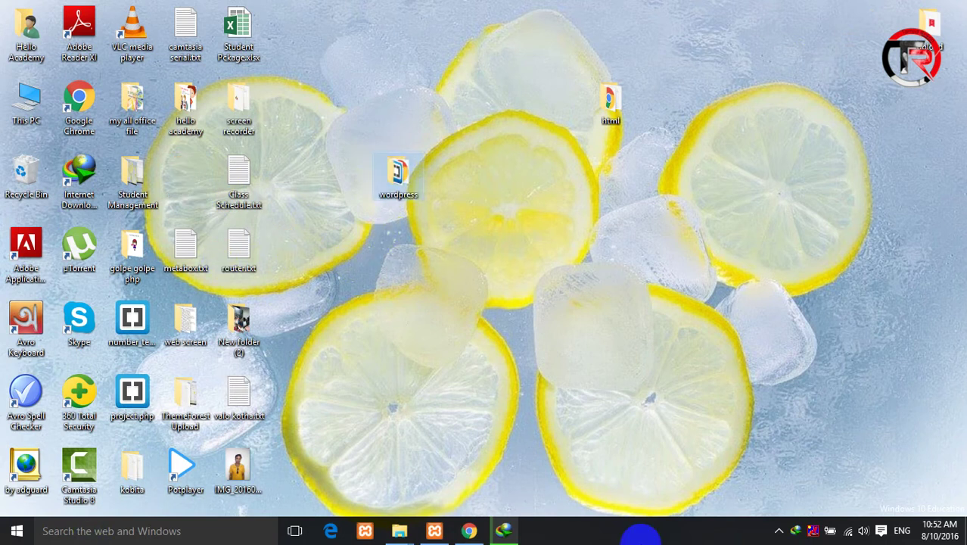
pyautogui.rightClick(403, 177)
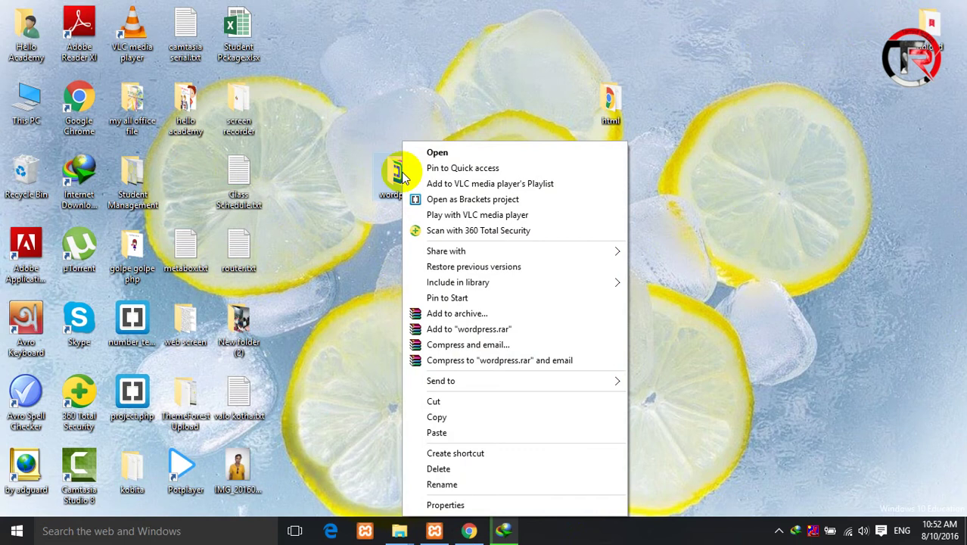
pyautogui.click(363, 282)
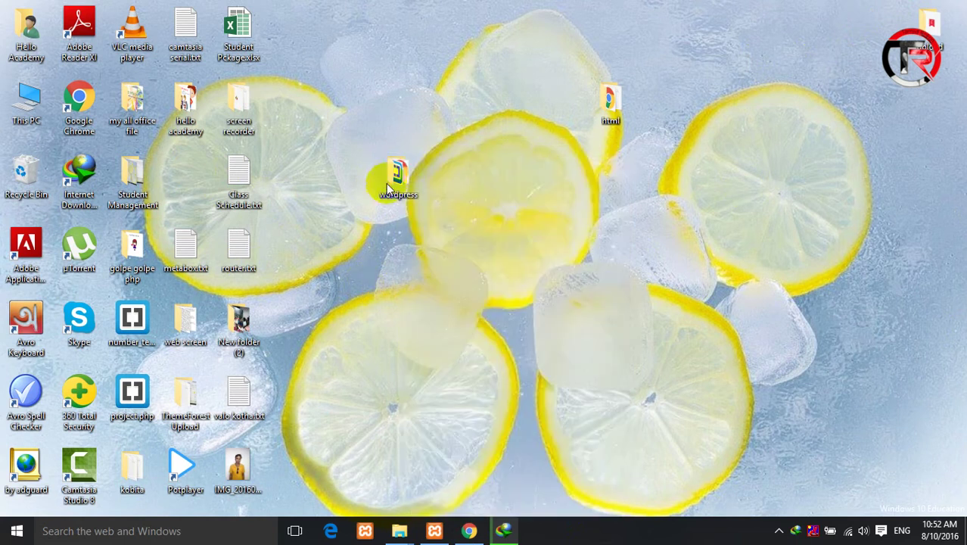
pyautogui.doubleClick(386, 183)
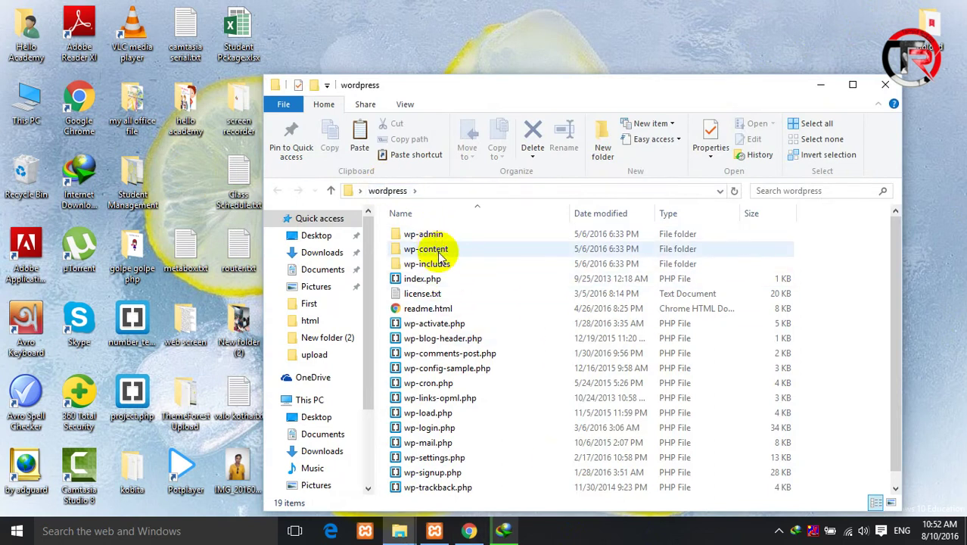
pyautogui.scroll(-1, 454, 265)
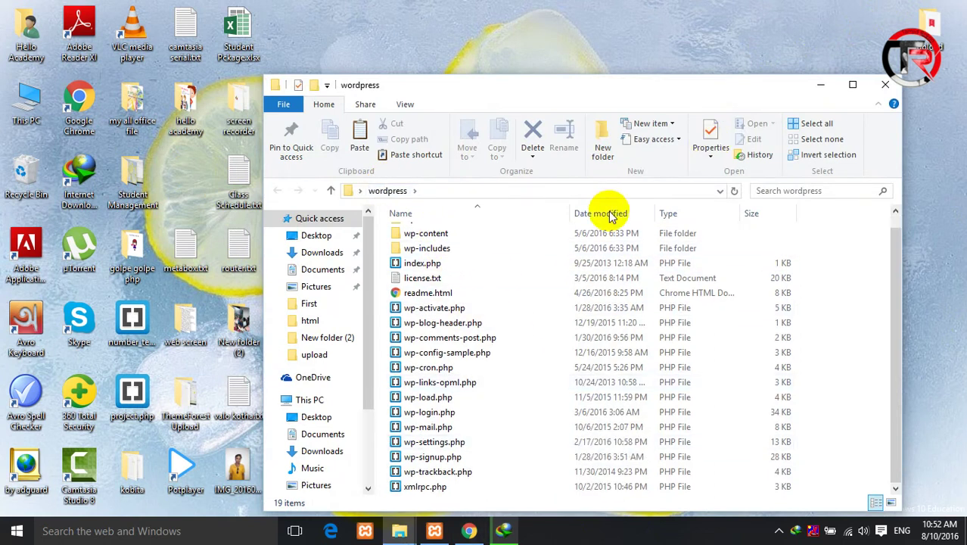
pyautogui.click(886, 85)
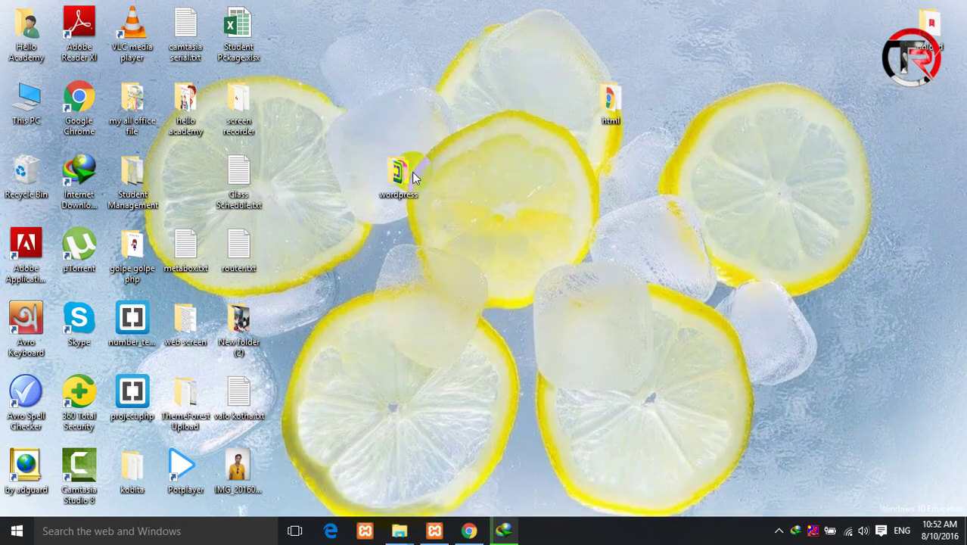
# - Copy the desktop wordpress folder and close the extra xampp and htdocs windows
pyautogui.rightClick(412, 172)
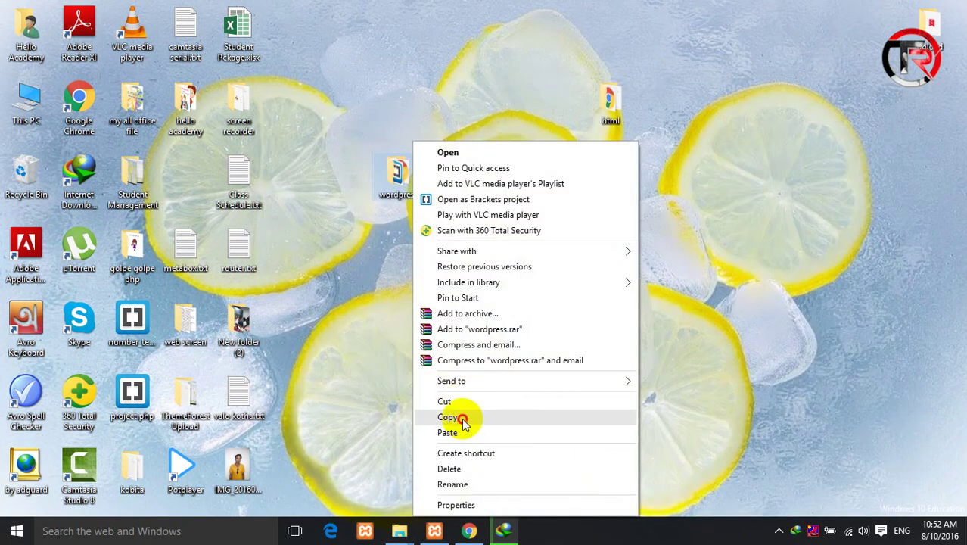
pyautogui.click(461, 417)
pyautogui.click(401, 533)
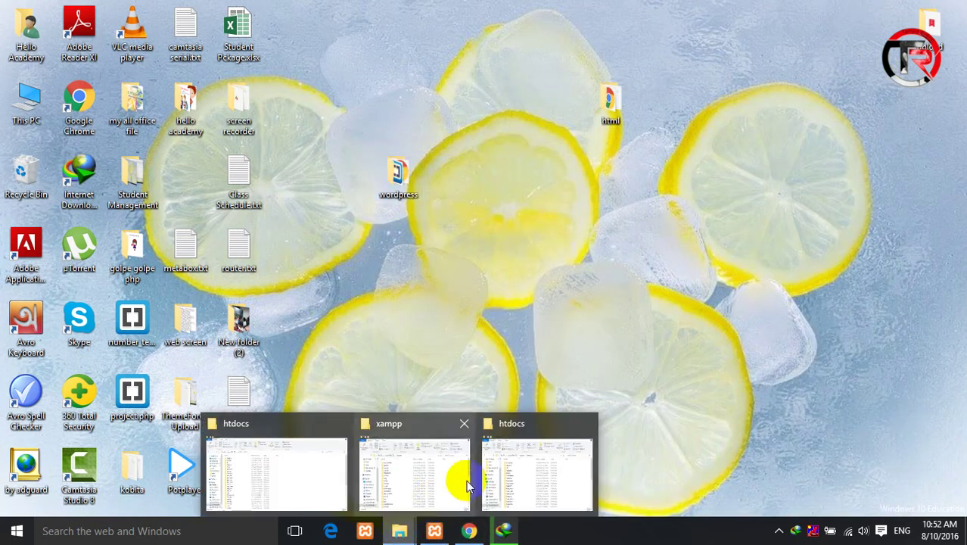
pyautogui.click(460, 423)
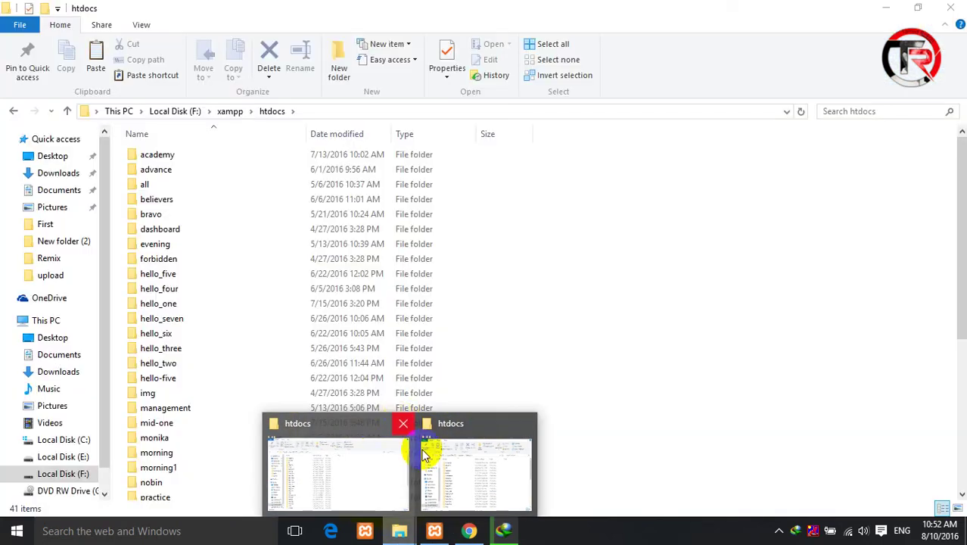
pyautogui.click(404, 423)
pyautogui.click(433, 464)
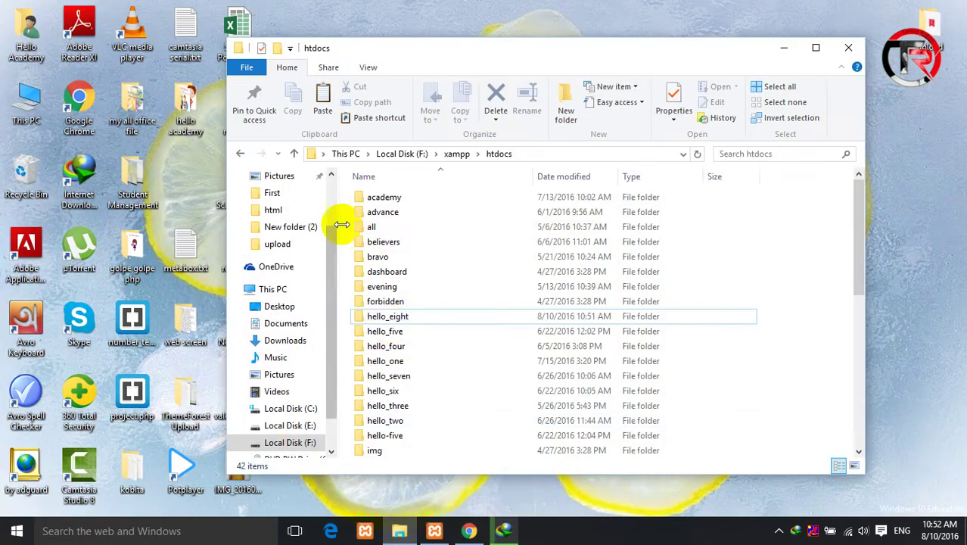
# - Open the empty hello_eight folder in htdocs, then open the desktop wordpress folder
pyautogui.doubleClick(403, 316)
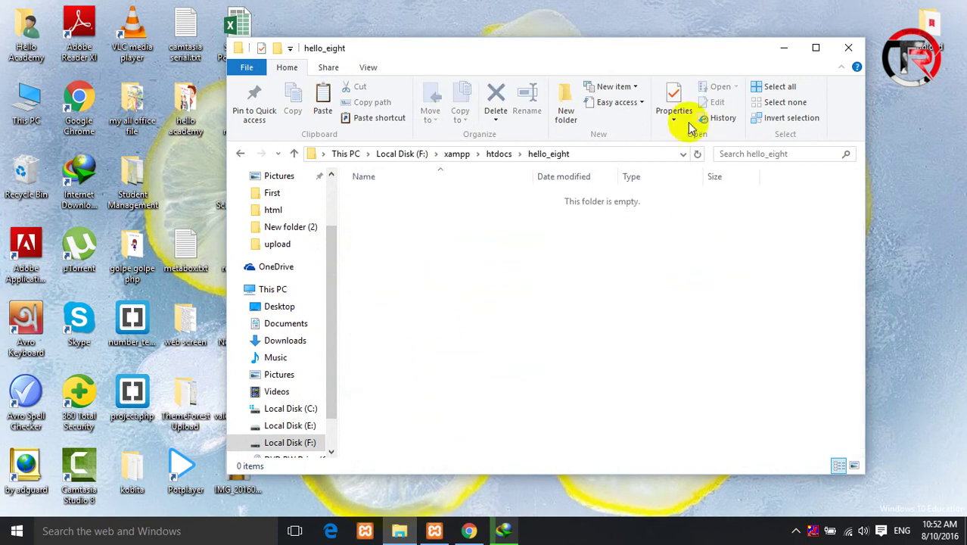
pyautogui.click(784, 48)
pyautogui.click(401, 175)
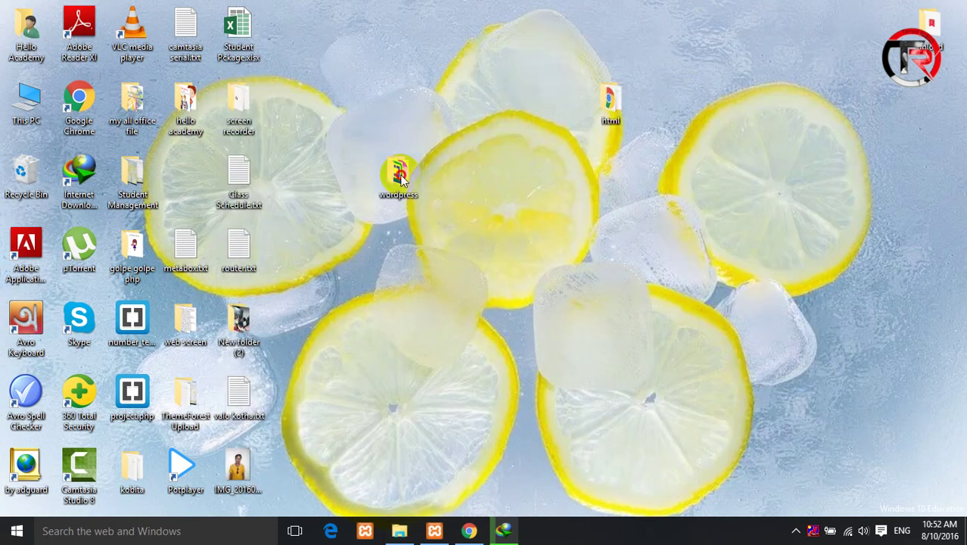
pyautogui.doubleClick(401, 176)
# - Paste all WordPress files into F:\xampp\htdocs\hello_eight and dismiss the IDM update notice
pyautogui.hotkey('ctrl', 'a')
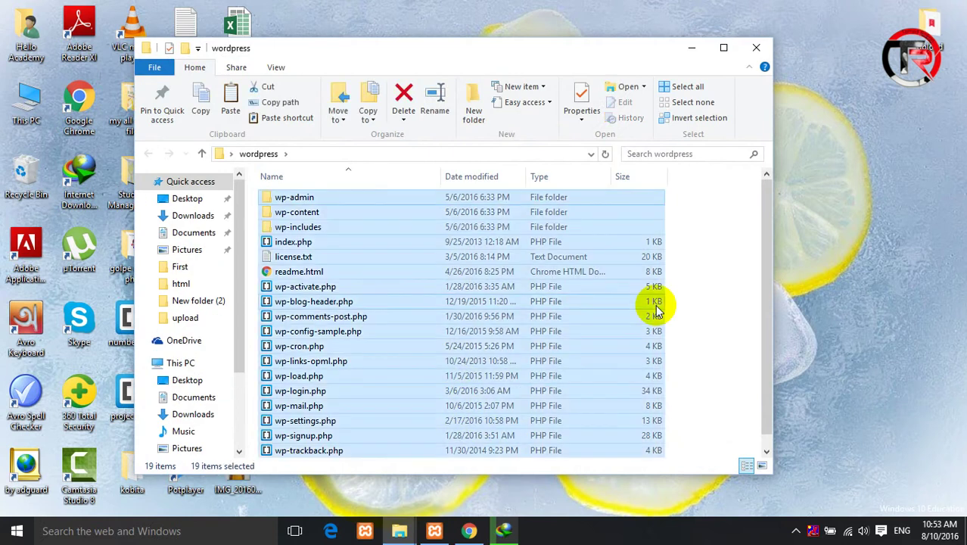
pyautogui.click(757, 48)
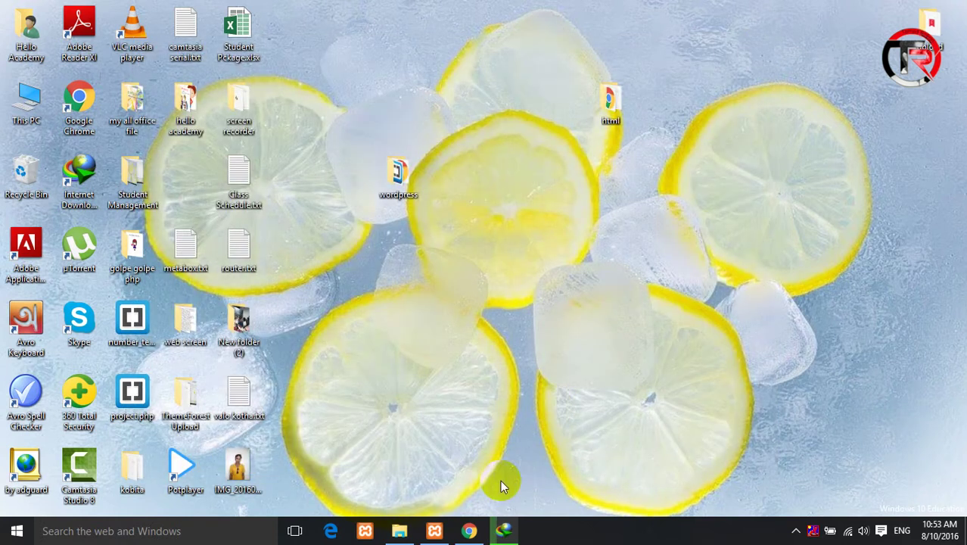
pyautogui.click(399, 530)
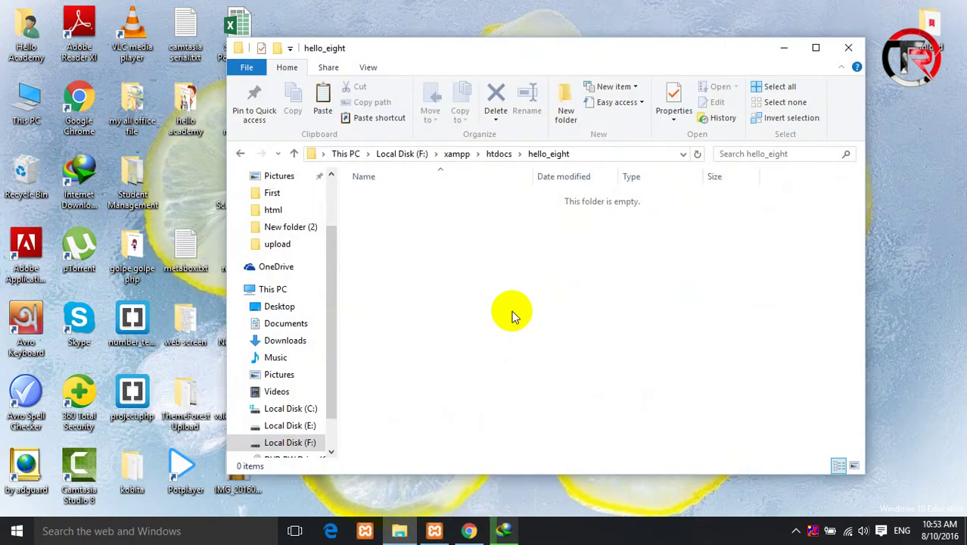
pyautogui.hotkey('ctrl', 'v')
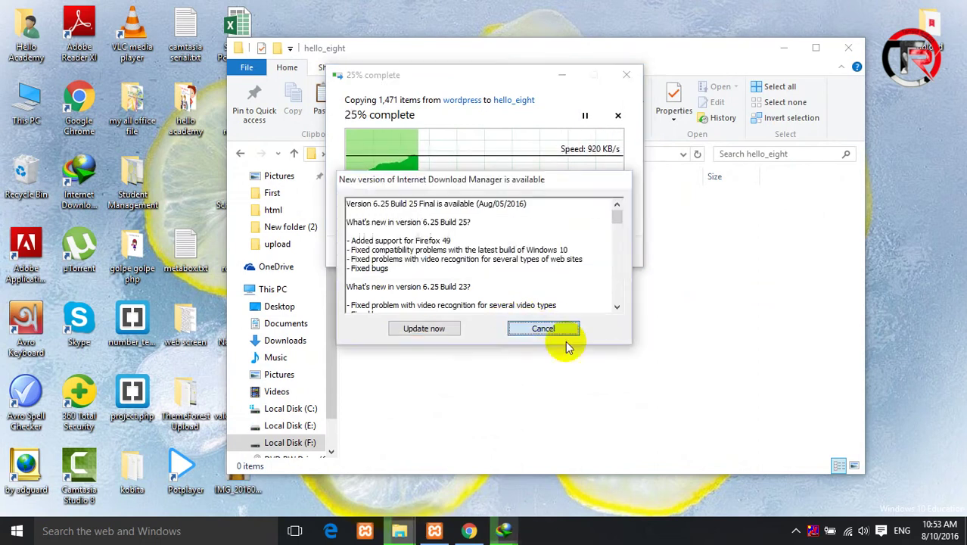
pyautogui.click(566, 406)
pyautogui.click(499, 532)
pyautogui.click(657, 108)
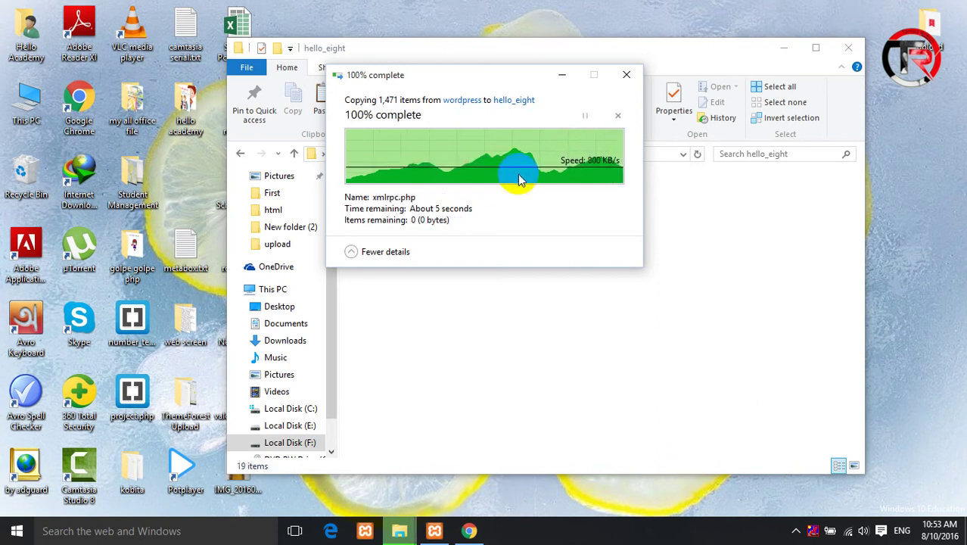
pyautogui.click(944, 237)
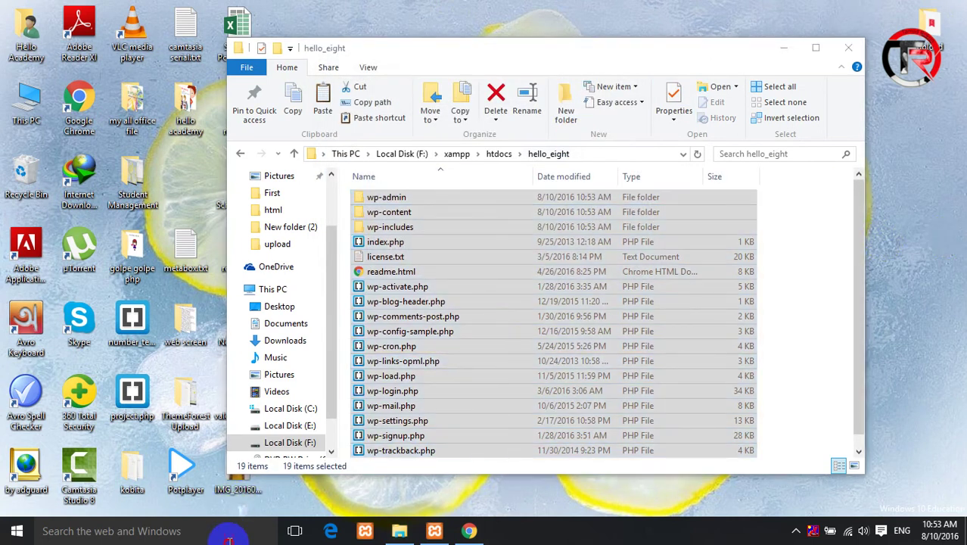
# - Launch Notepad from Windows search
pyautogui.click(229, 538)
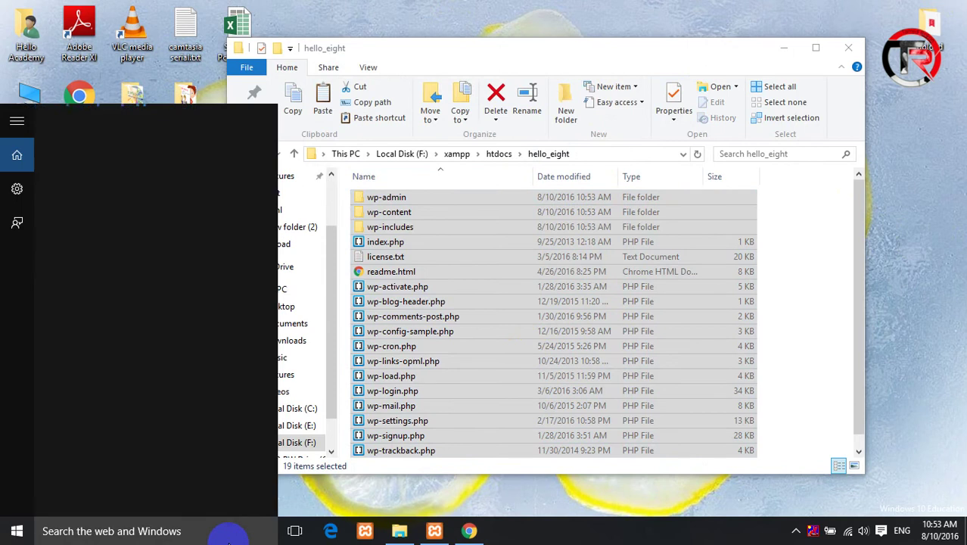
pyautogui.write('n')
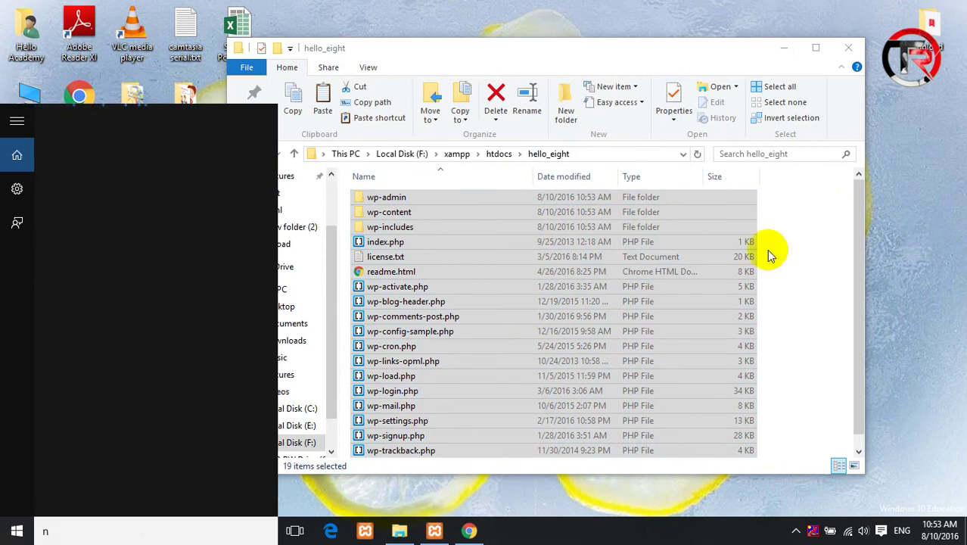
pyautogui.write('ote')
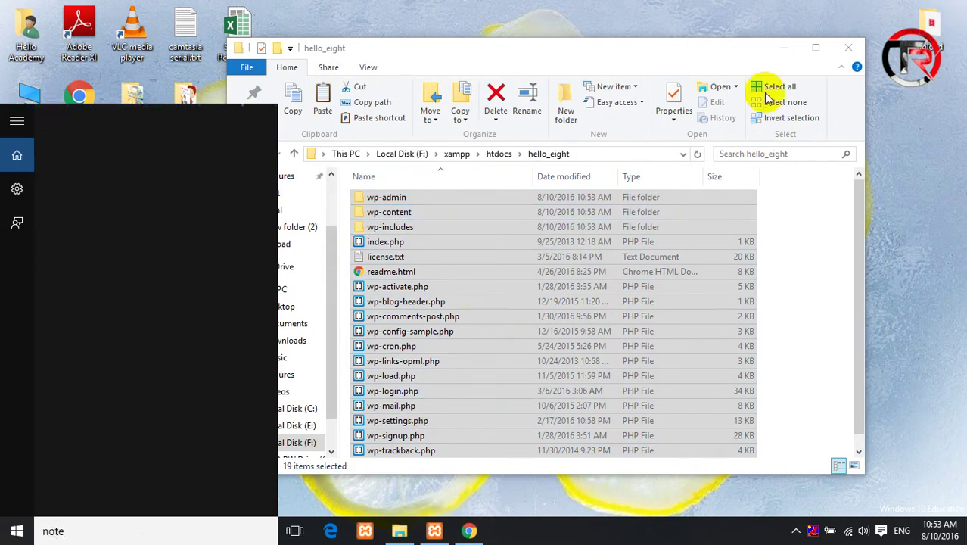
pyautogui.write('pad')
pyautogui.press('Return')
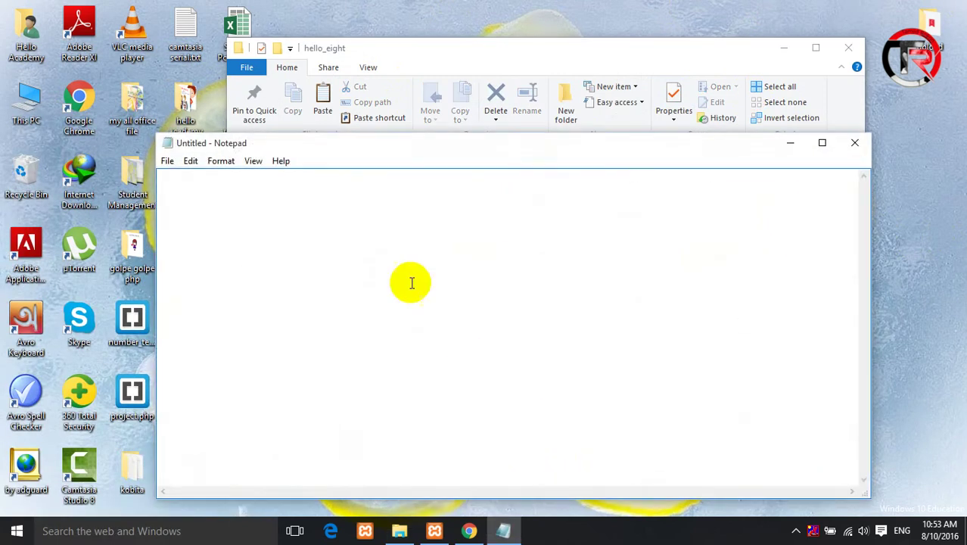
# - Write '1.Xampp start 2.xampp->htdocs->folder' and '3.download wordpress-> folder-> copy paste', then minimize Notepad
pyautogui.write('1.')
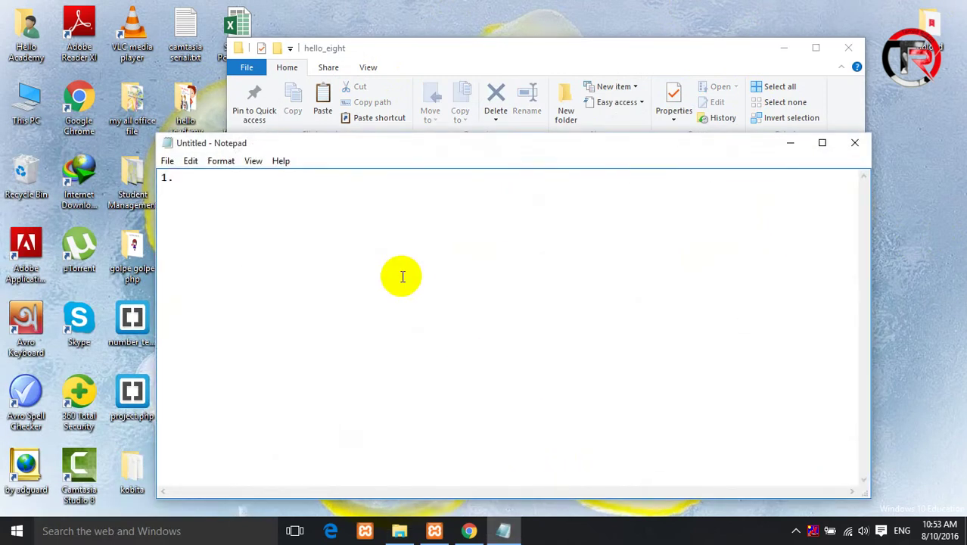
pyautogui.write('Xam')
pyautogui.write('pp')
pyautogui.write(' start ')
pyautogui.write('2.')
pyautogui.write('w')
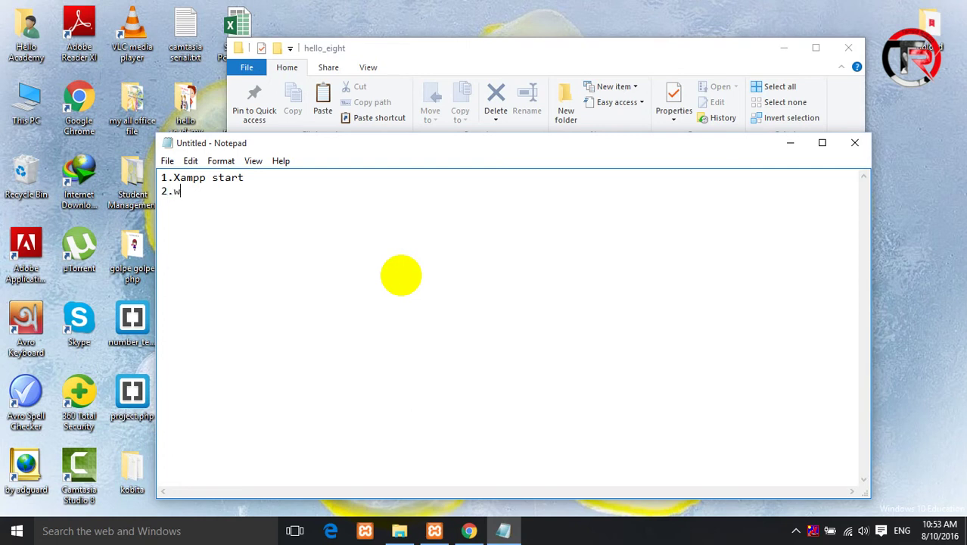
pyautogui.press('BackSpace')
pyautogui.write('xampp->htdocs')
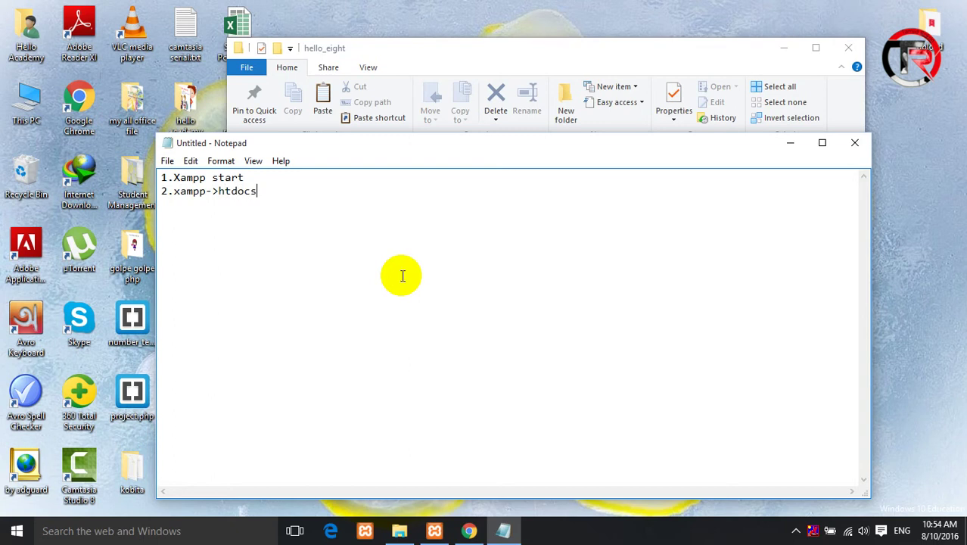
pyautogui.write('->folder')
pyautogui.press('Return')
pyautogui.write('3.download')
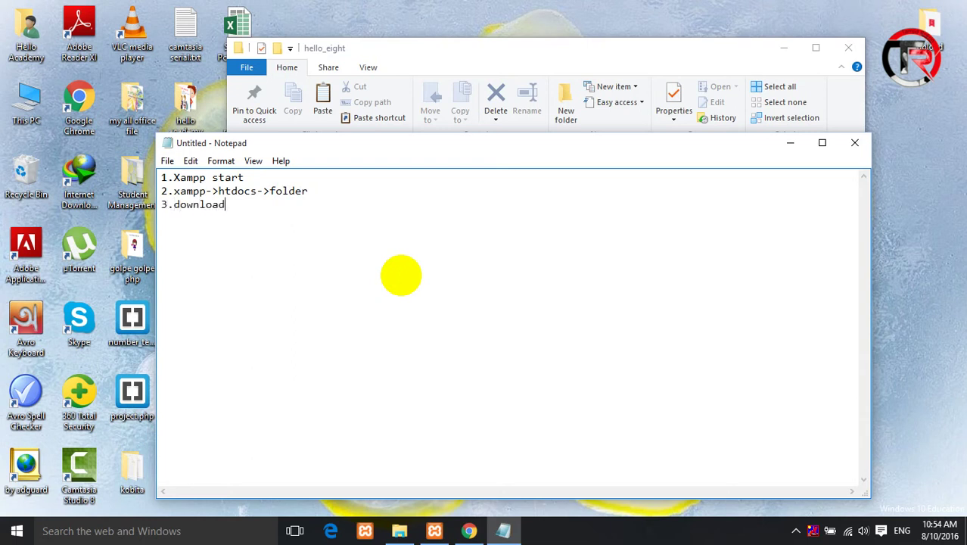
pyautogui.write(' wordpress-> folder->')
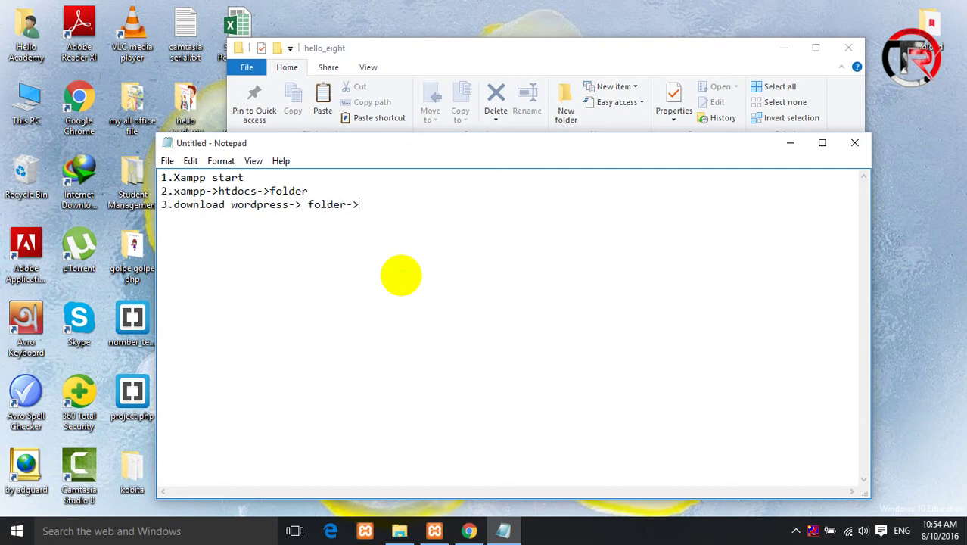
pyautogui.write(' copy pes')
pyautogui.press('BackSpace')
pyautogui.press('BackSpace')
pyautogui.write('aste')
pyautogui.press('Return')
pyautogui.click(790, 143)
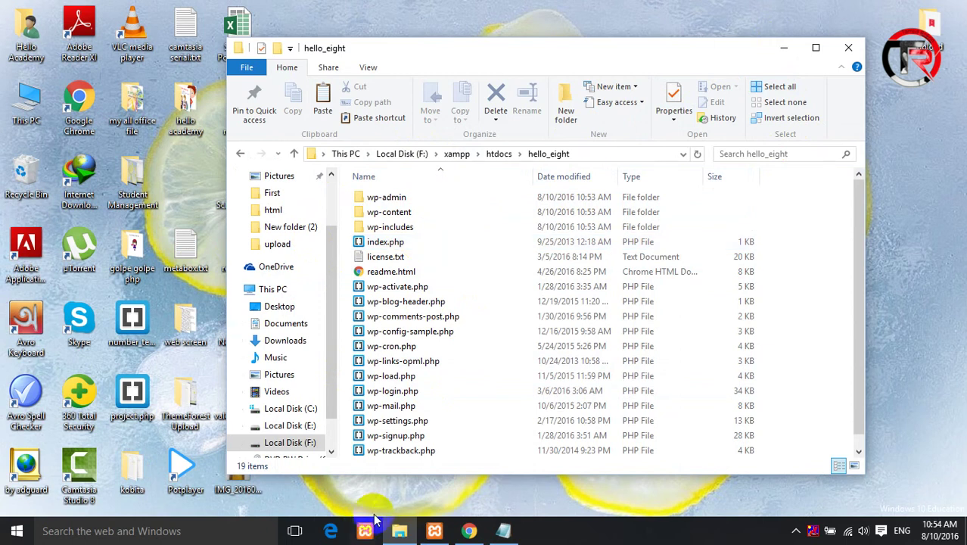
# - Load localhost/hello_eight in a new Chrome tab to reach WordPress's language setup page
pyautogui.click(471, 532)
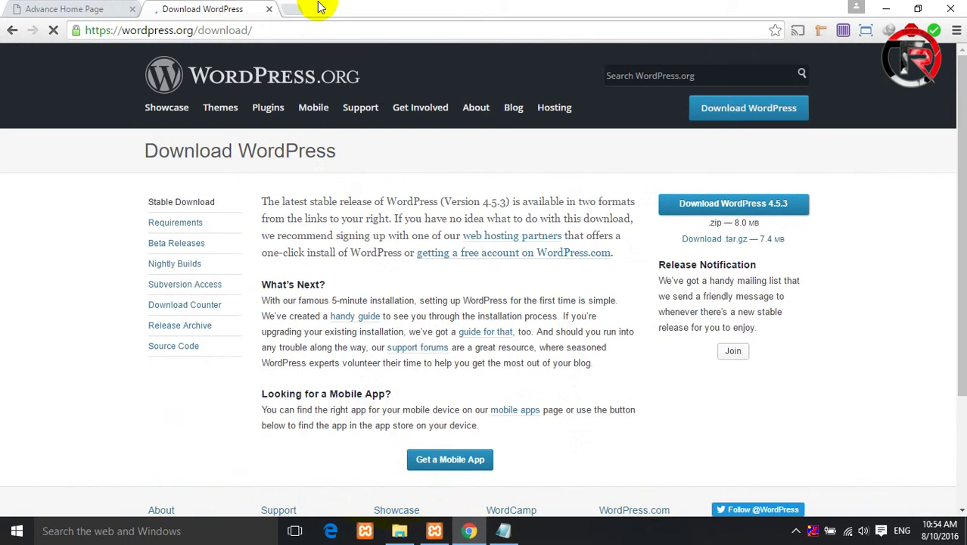
pyautogui.click(289, 8)
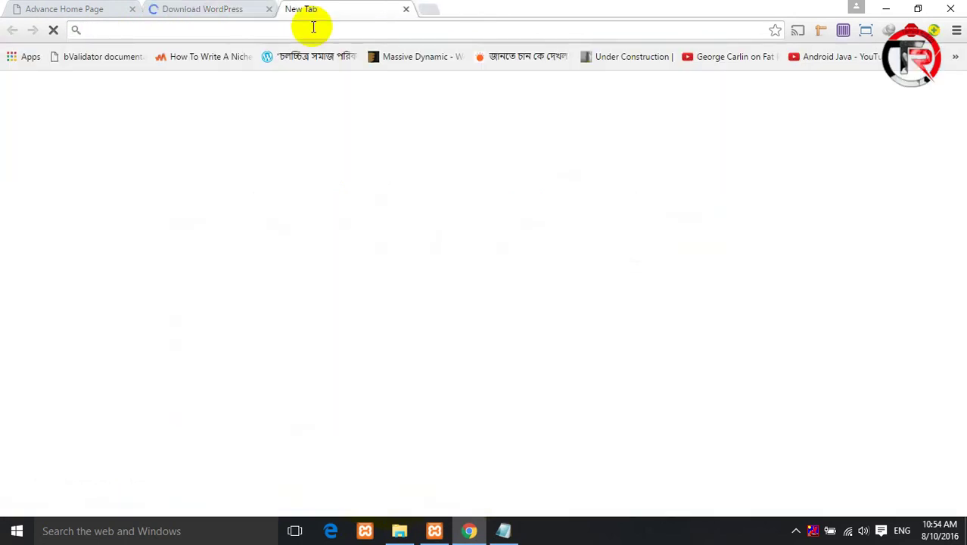
pyautogui.write('loca')
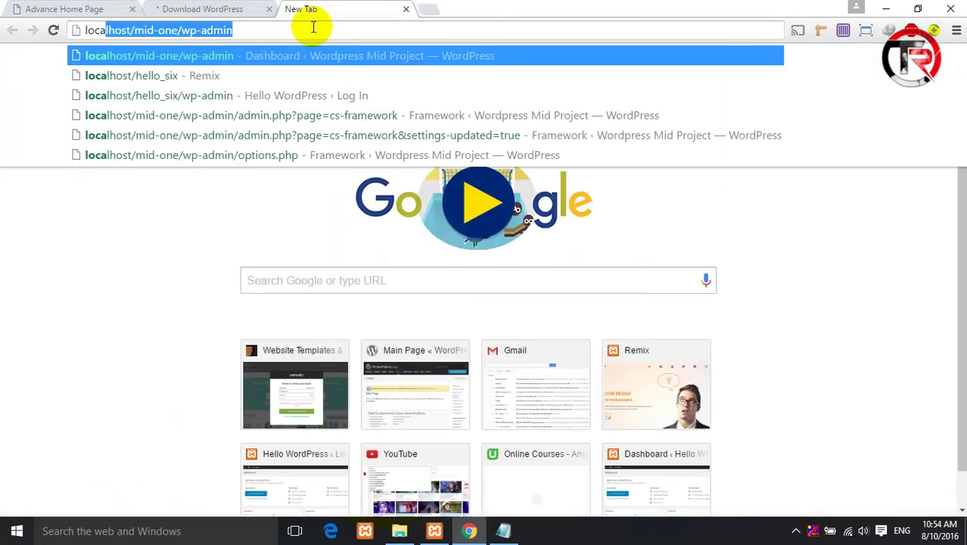
pyautogui.write('lhost/')
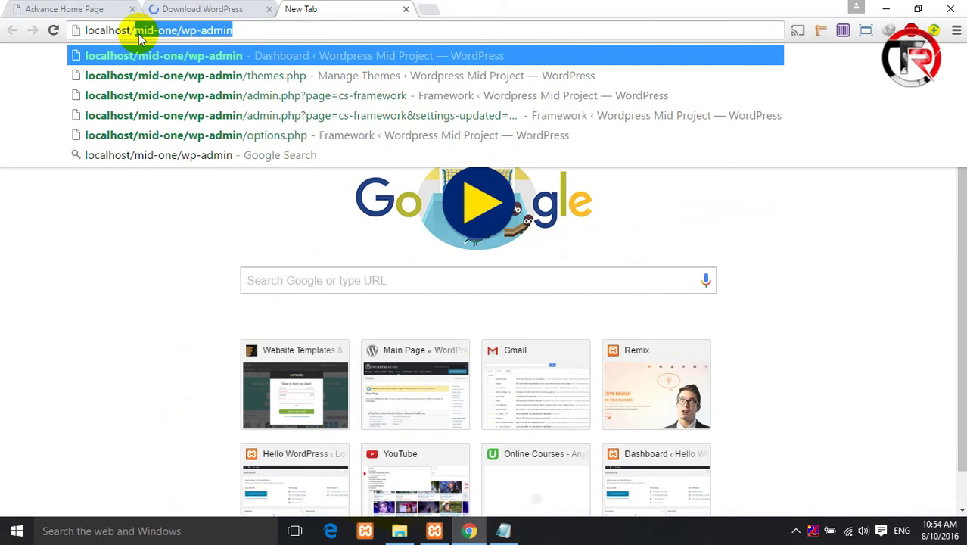
pyautogui.press('BackSpace')
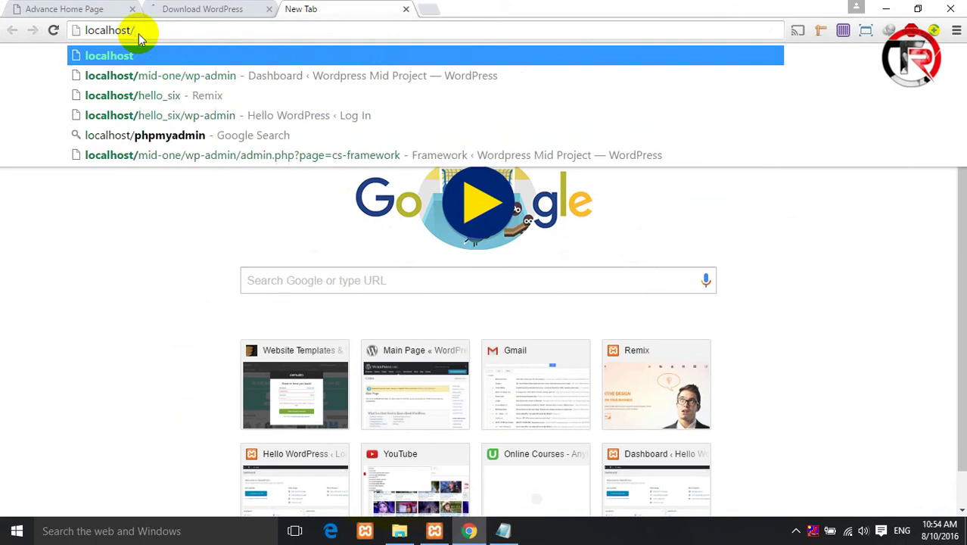
pyautogui.write('hello')
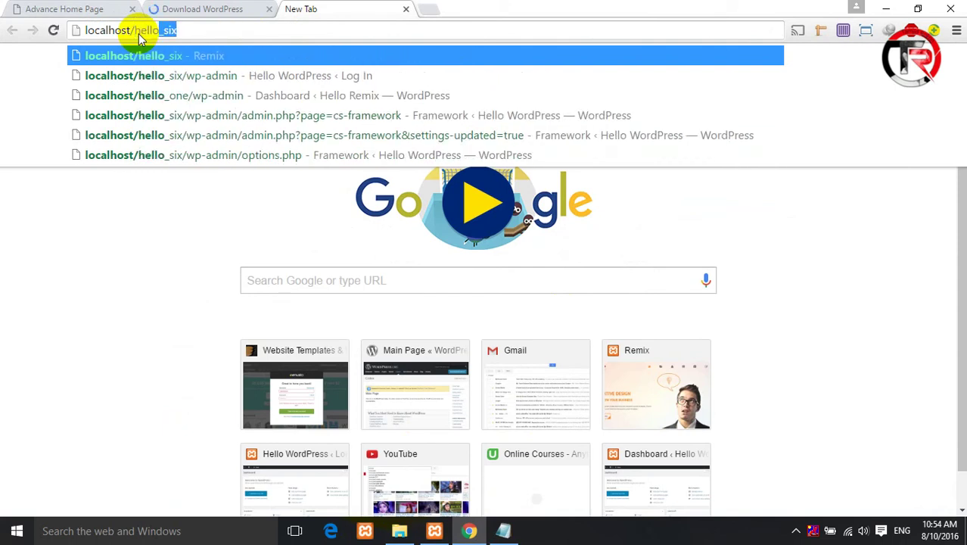
pyautogui.write('_eight')
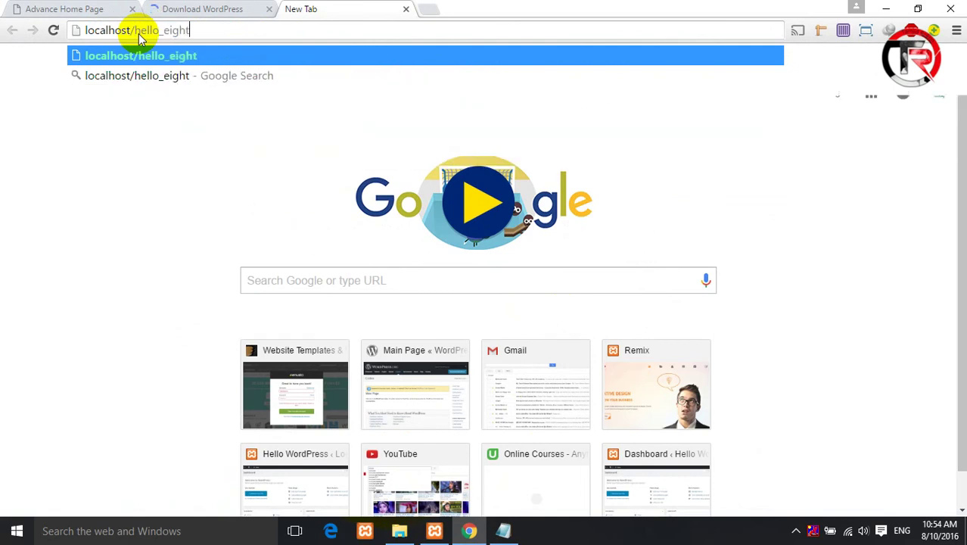
pyautogui.press('Return')
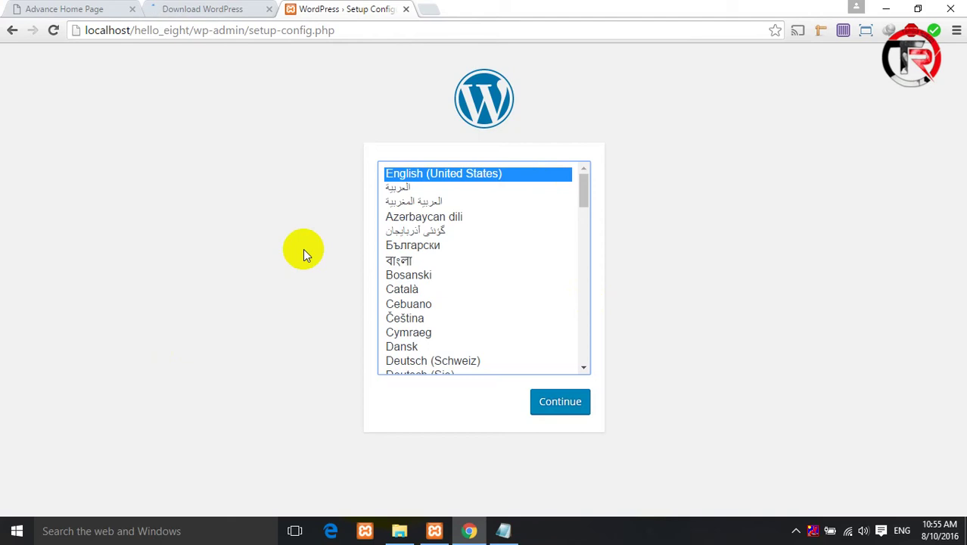
# - Continue past the language choice and select the five database items on the welcome page
pyautogui.click(568, 405)
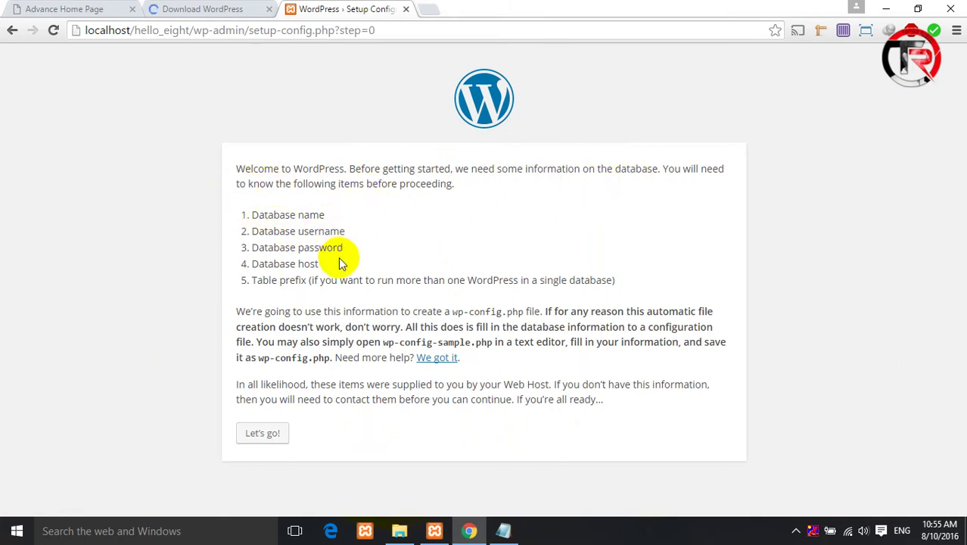
pyautogui.doubleClick(298, 262)
pyautogui.moveTo(241, 213); pyautogui.dragTo(628, 259)
pyautogui.click(242, 227)
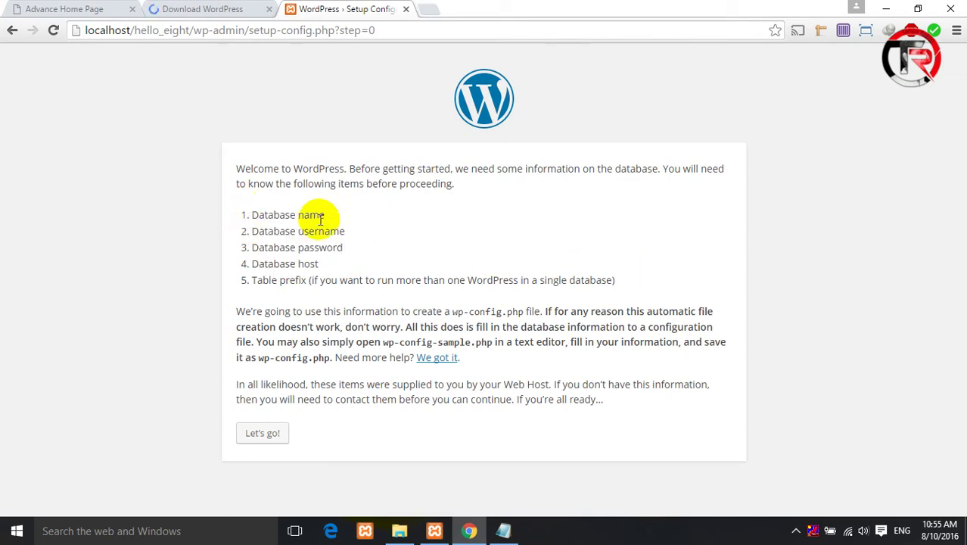
pyautogui.moveTo(313, 214); pyautogui.dragTo(259, 215)
pyautogui.click(256, 225)
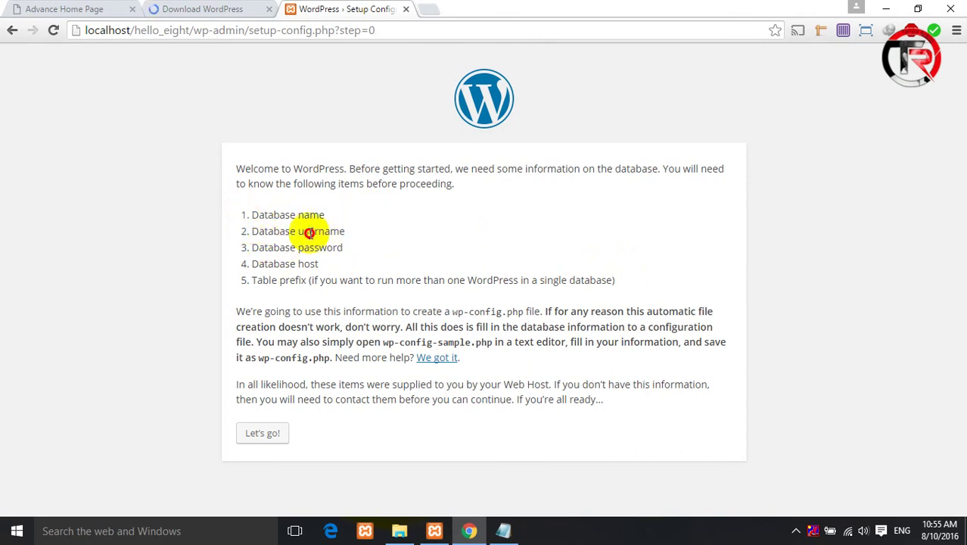
pyautogui.moveTo(346, 231); pyautogui.dragTo(259, 231)
pyautogui.moveTo(355, 248); pyautogui.dragTo(259, 247)
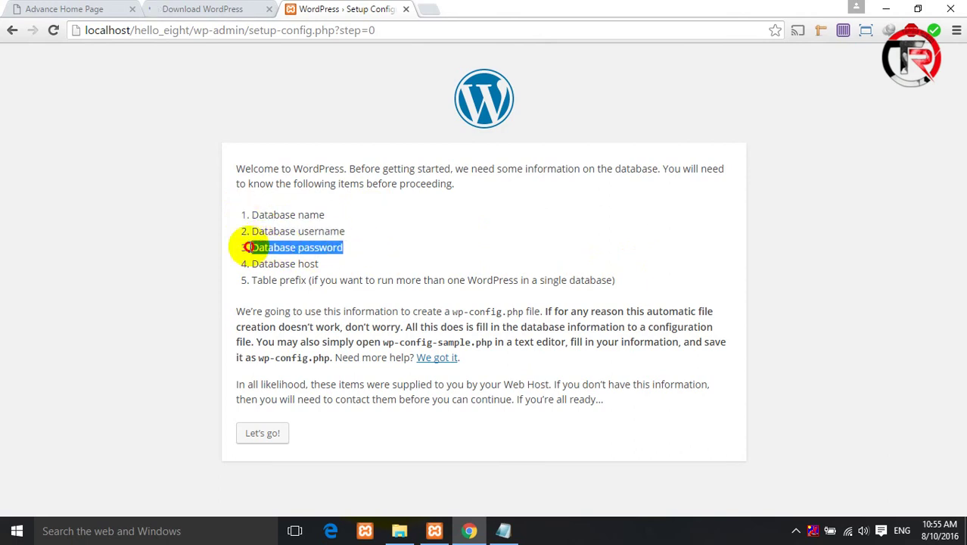
pyautogui.click(309, 274)
pyautogui.moveTo(626, 280); pyautogui.dragTo(231, 219)
pyautogui.hotkey('ctrl', 'c')
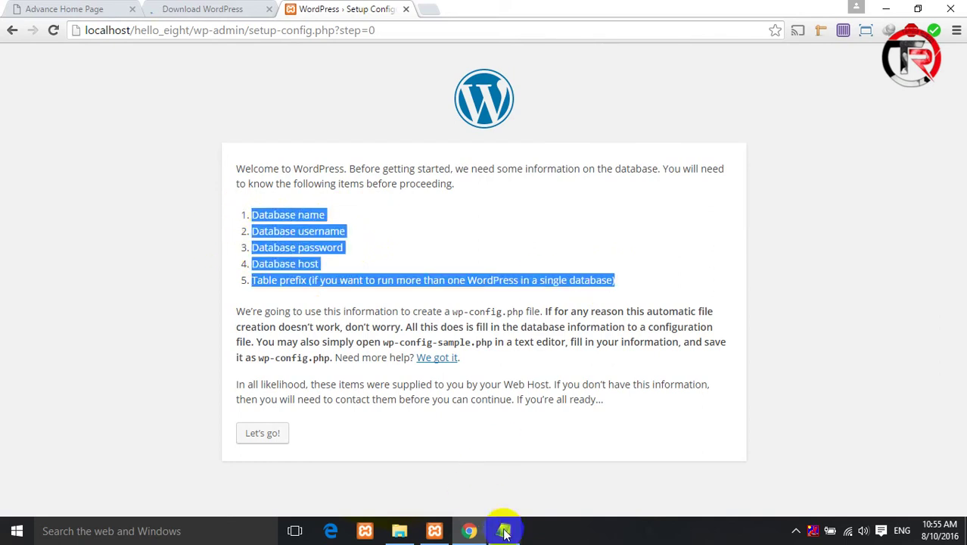
# - Paste the five database items into the Notepad notes
pyautogui.click(503, 531)
pyautogui.hotkey('ctrl', 'v')
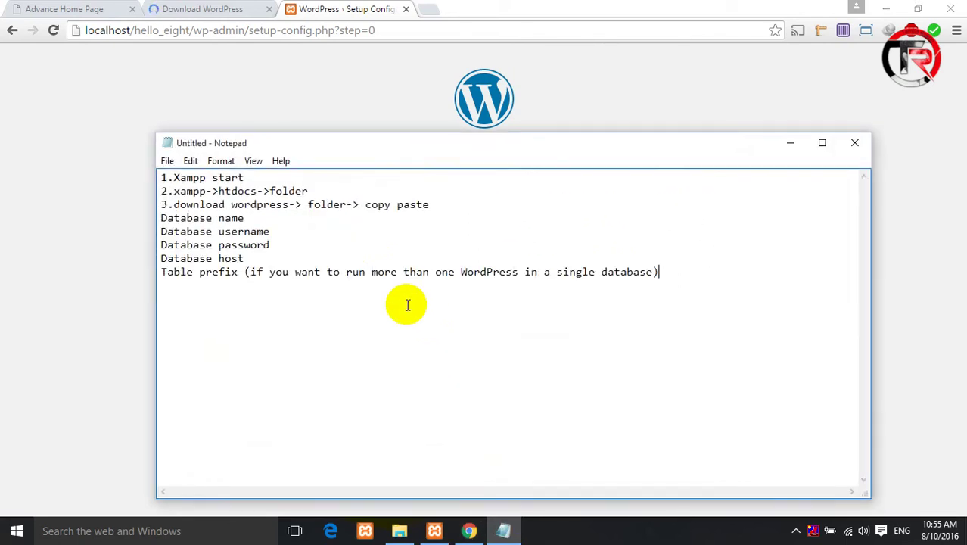
pyautogui.click(274, 230)
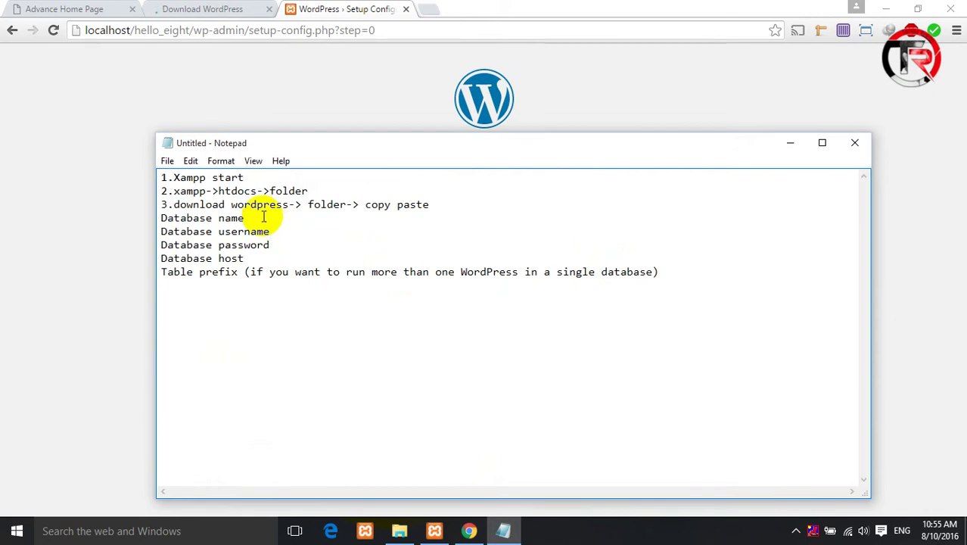
# - Annotate the notes: database created at localhost/phpmyadmin, username root, blank password, host localhost
pyautogui.click(264, 218)
pyautogui.write('->local')
pyautogui.write('host/')
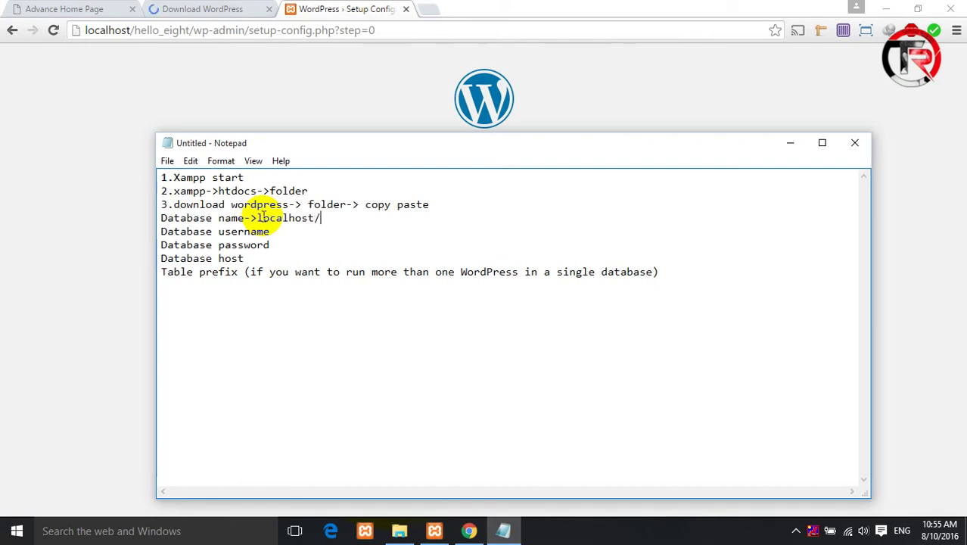
pyautogui.write('php')
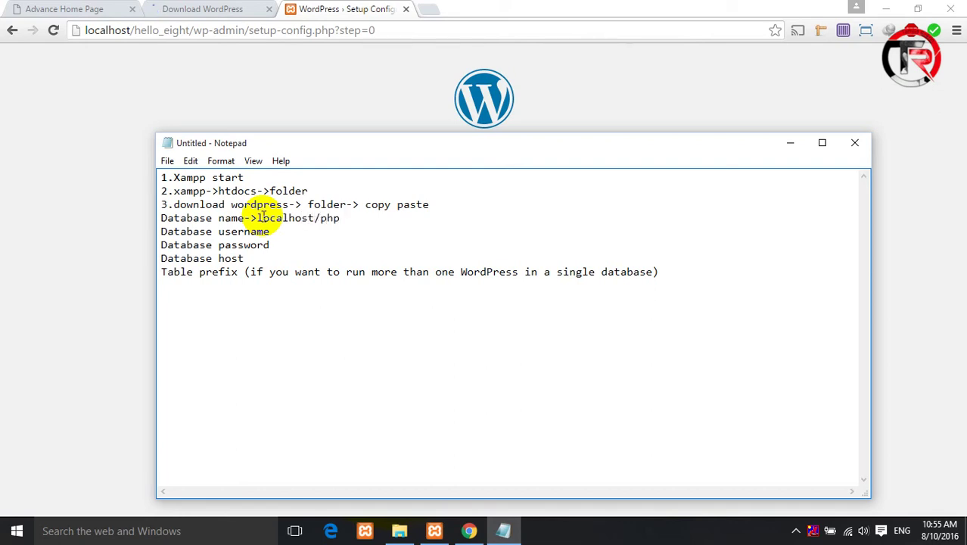
pyautogui.write('myadmin creat')
pyautogui.click(291, 232)
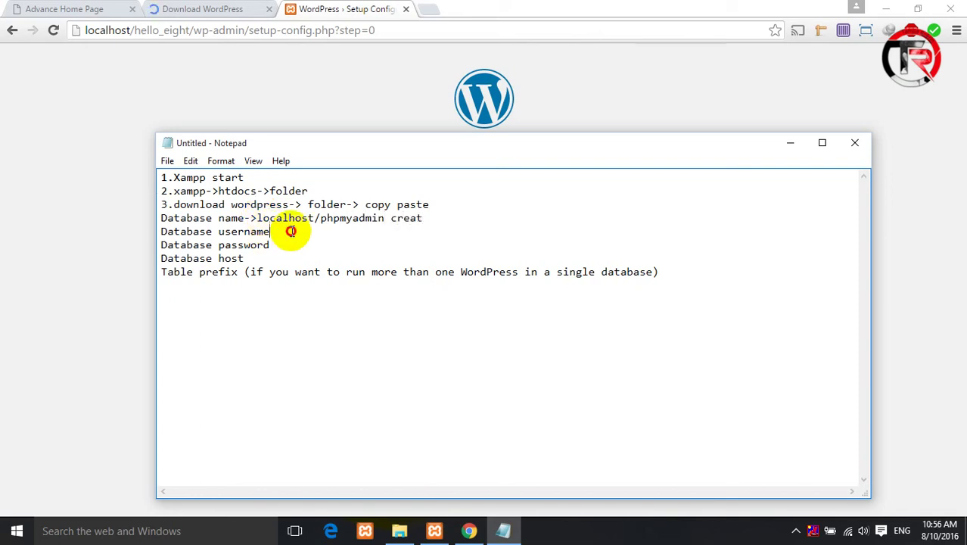
pyautogui.write('->root')
pyautogui.click(292, 247)
pyautogui.write('->')
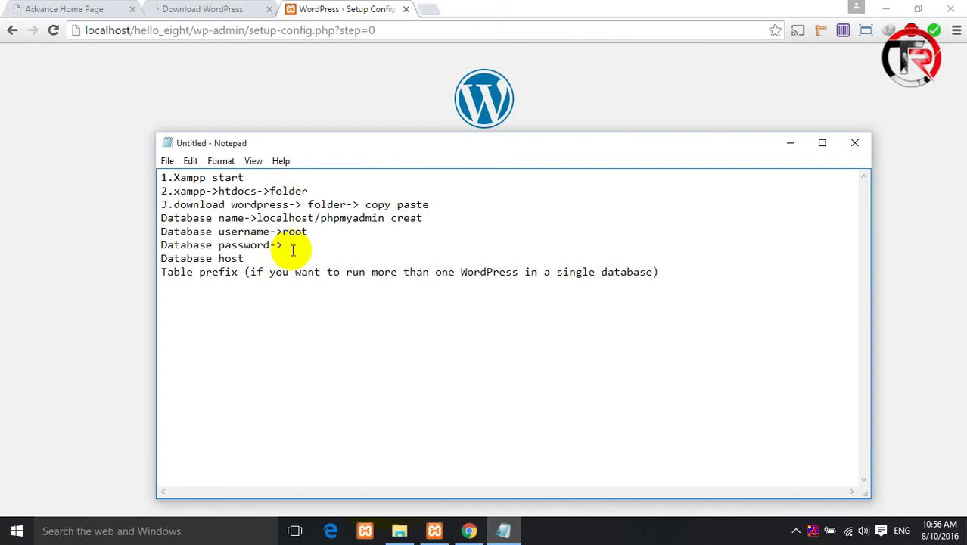
pyautogui.click(265, 258)
pyautogui.write('-')
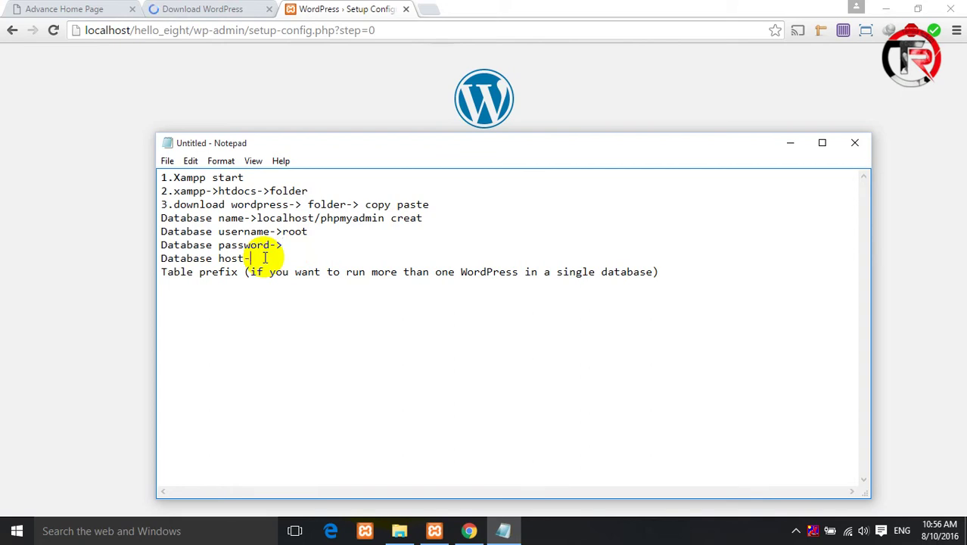
pyautogui.write('>localhost')
pyautogui.click(791, 142)
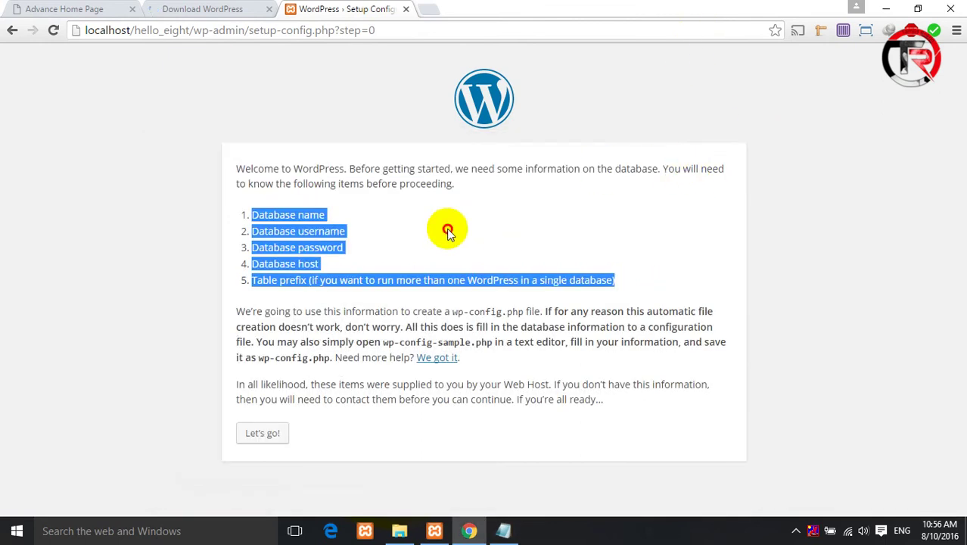
# - Load localhost/phpmyadmin in a new Chrome tab
pyautogui.click(302, 227)
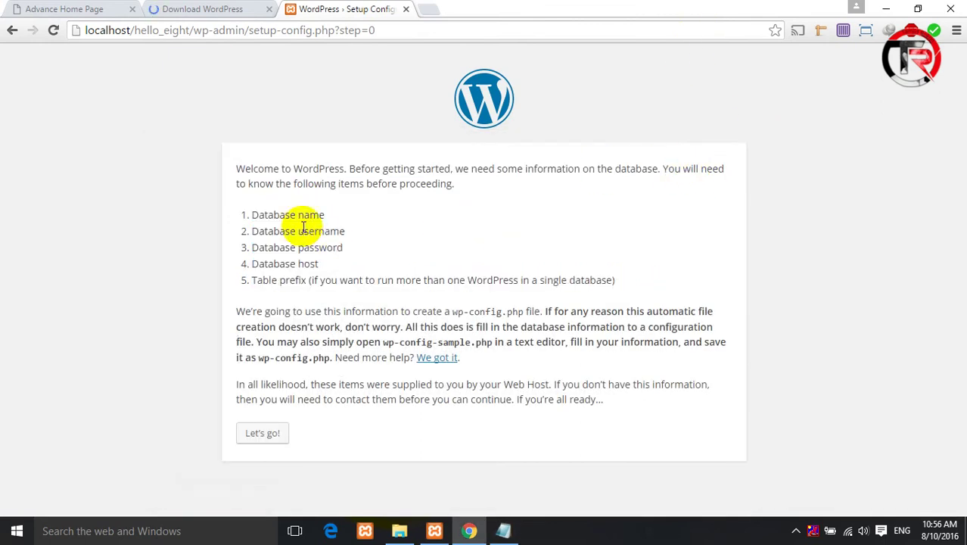
pyautogui.click(428, 9)
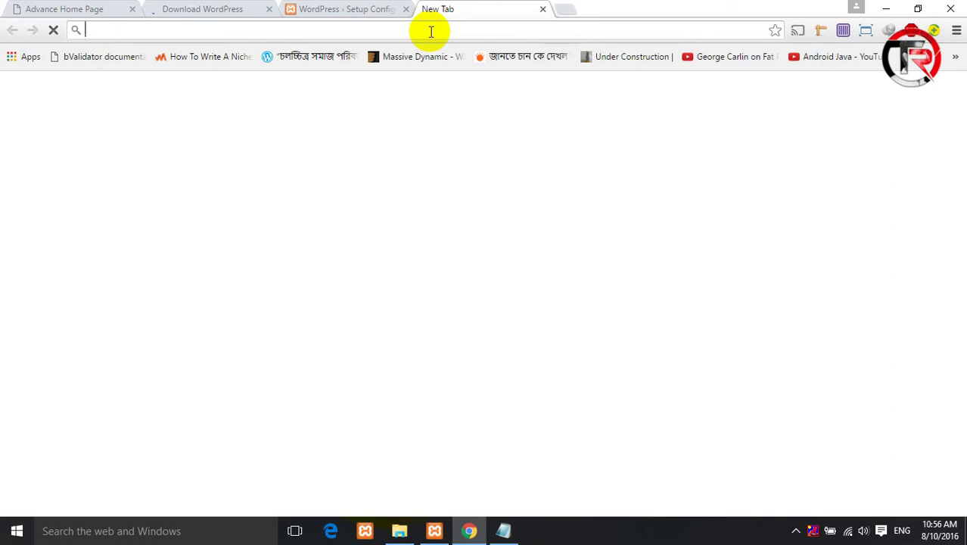
pyautogui.write('loc')
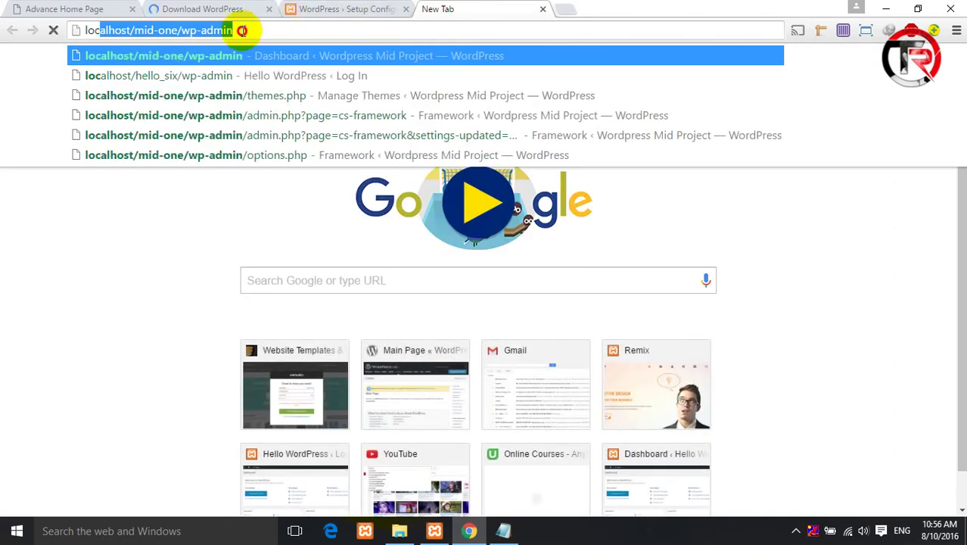
pyautogui.write('alhost/php')
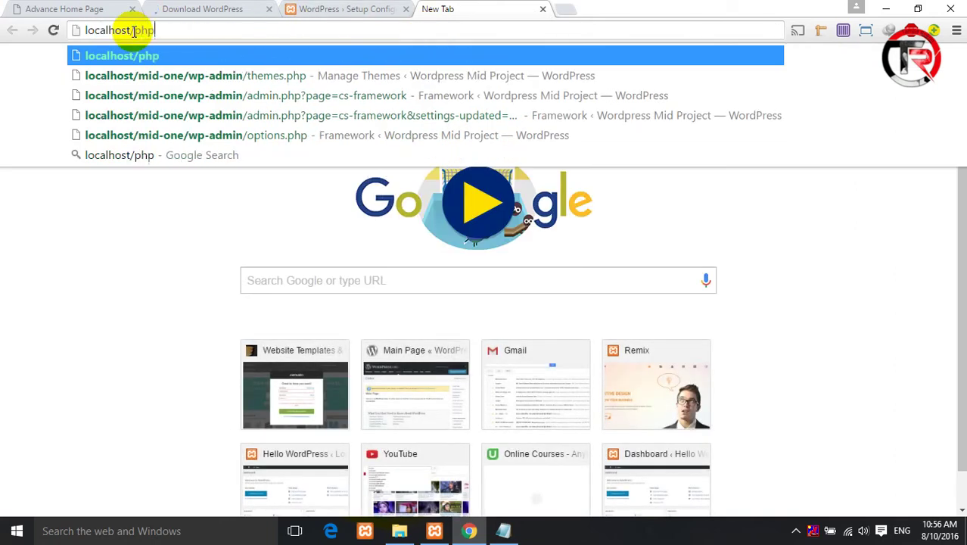
pyautogui.write('myadmin')
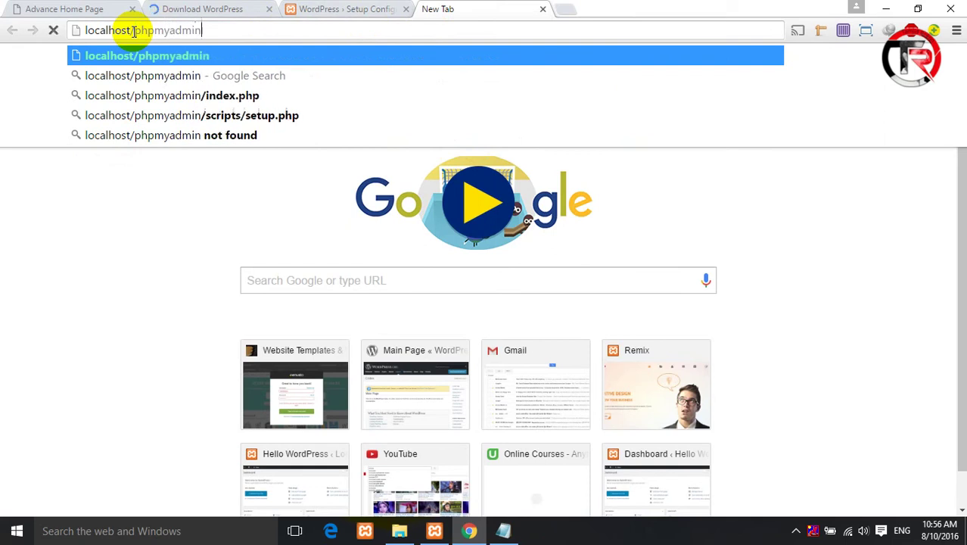
pyautogui.press('Return')
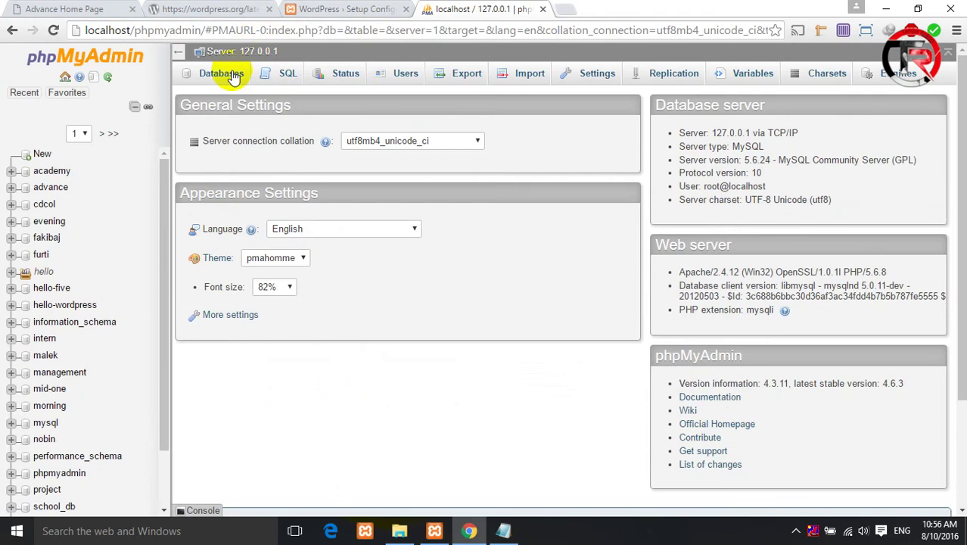
# - Create the hello_eight database from phpMyAdmin's Databases list, then return to the WordPress setup
pyautogui.click(234, 76)
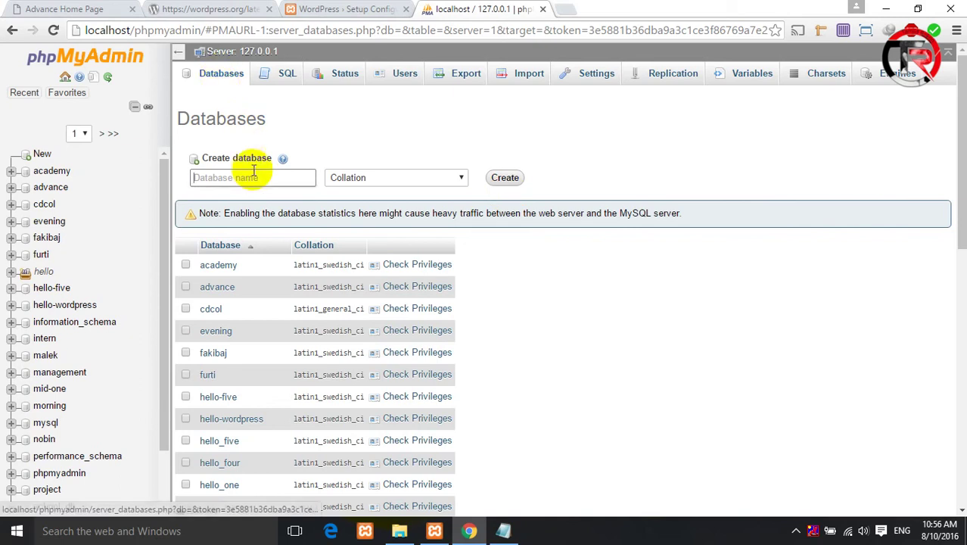
pyautogui.click(254, 178)
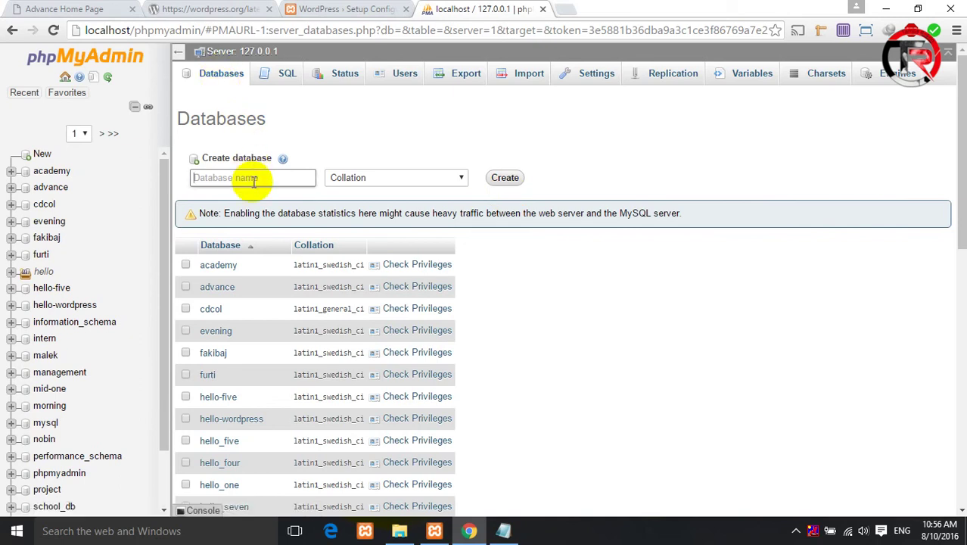
pyautogui.write('hello_eight')
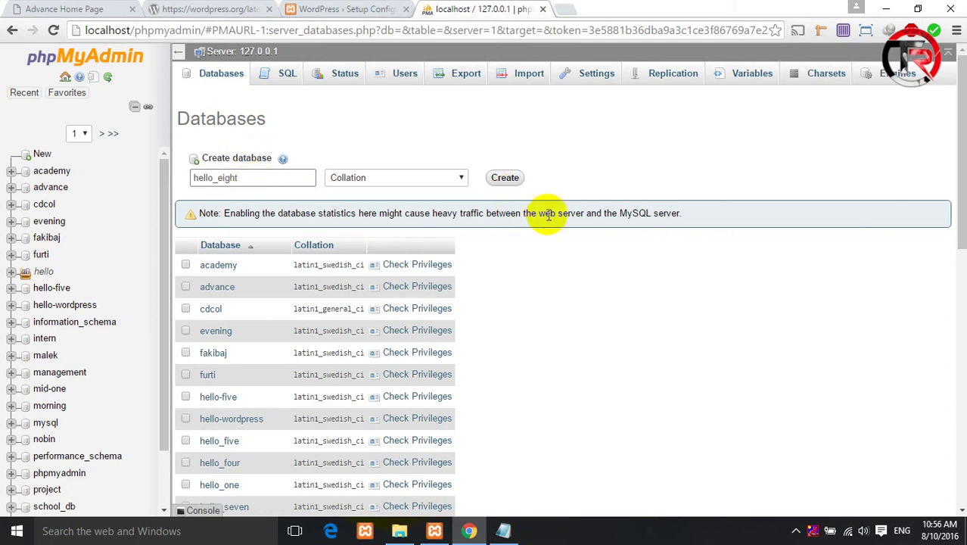
pyautogui.click(505, 179)
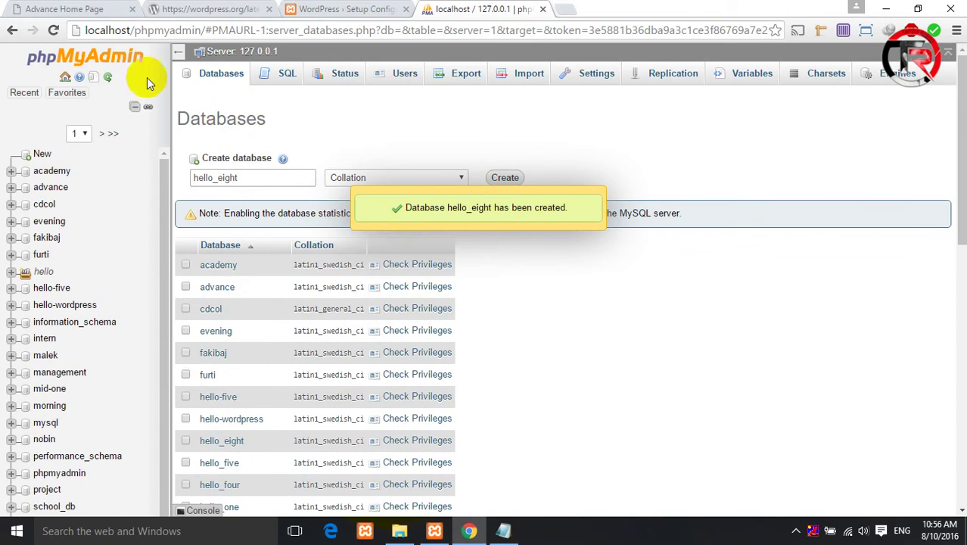
pyautogui.click(331, 7)
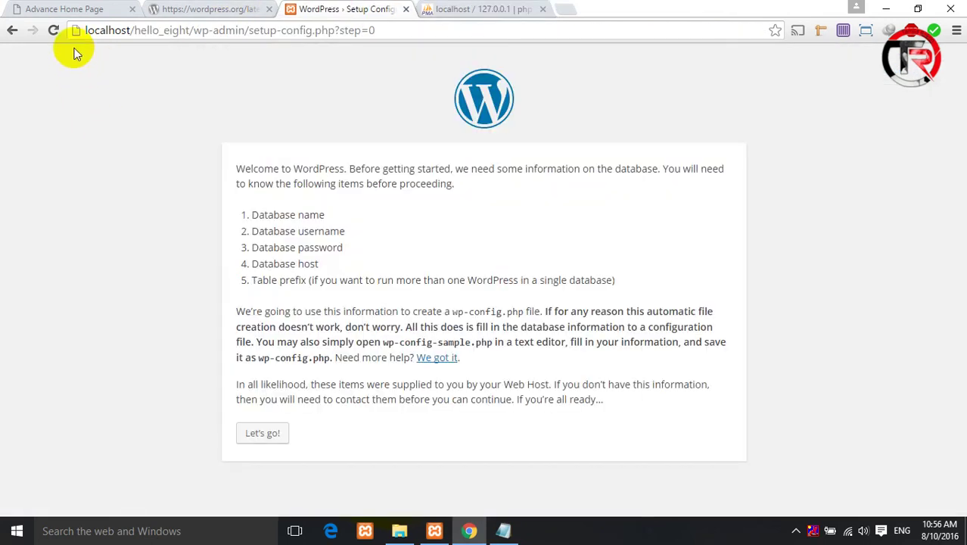
pyautogui.click(453, 8)
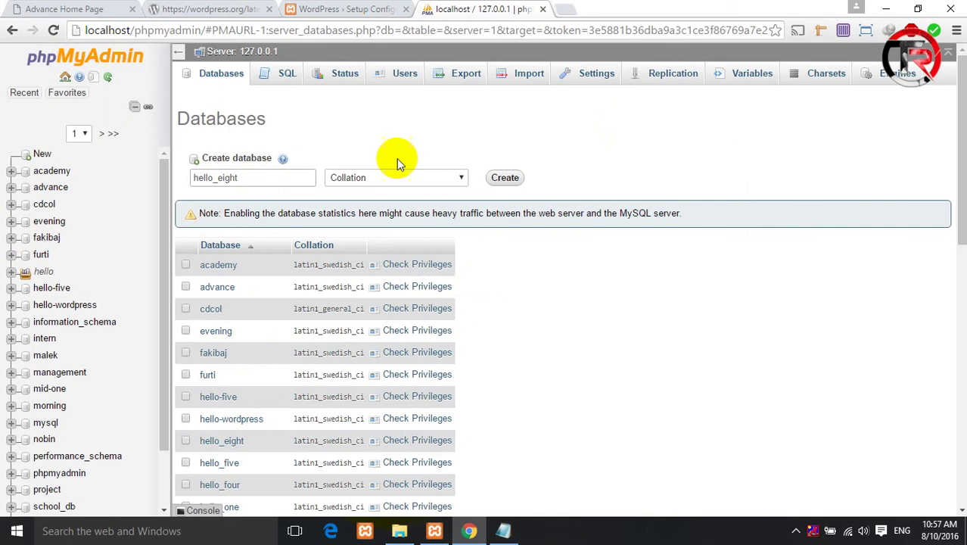
pyautogui.click(340, 9)
# - Submit database name hello_eight, username root and an empty password to the installer
pyautogui.click(267, 434)
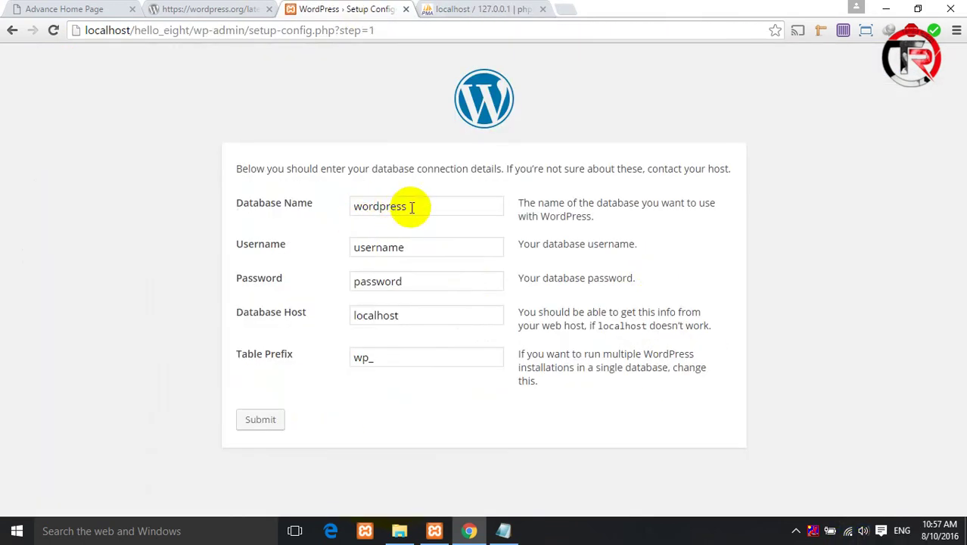
pyautogui.moveTo(411, 207); pyautogui.dragTo(259, 228)
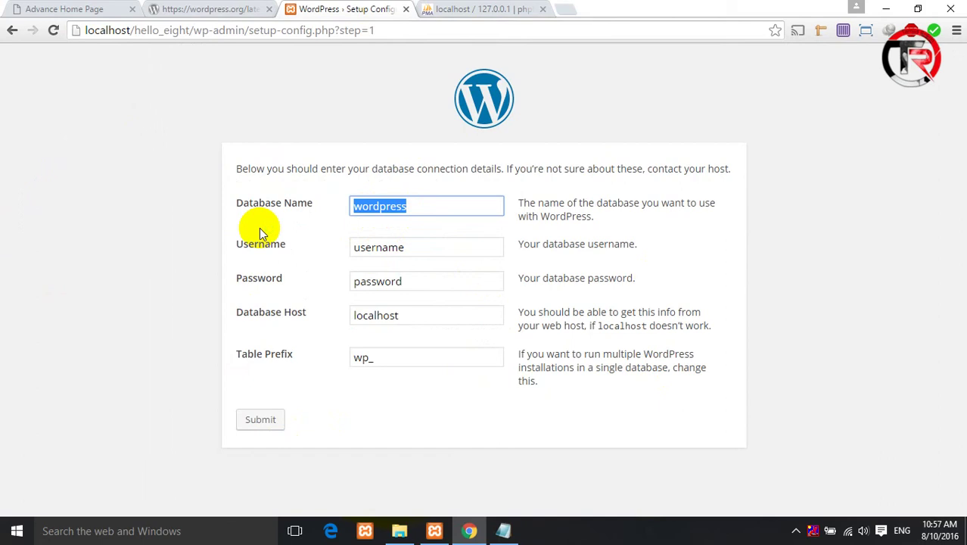
pyautogui.write('hello')
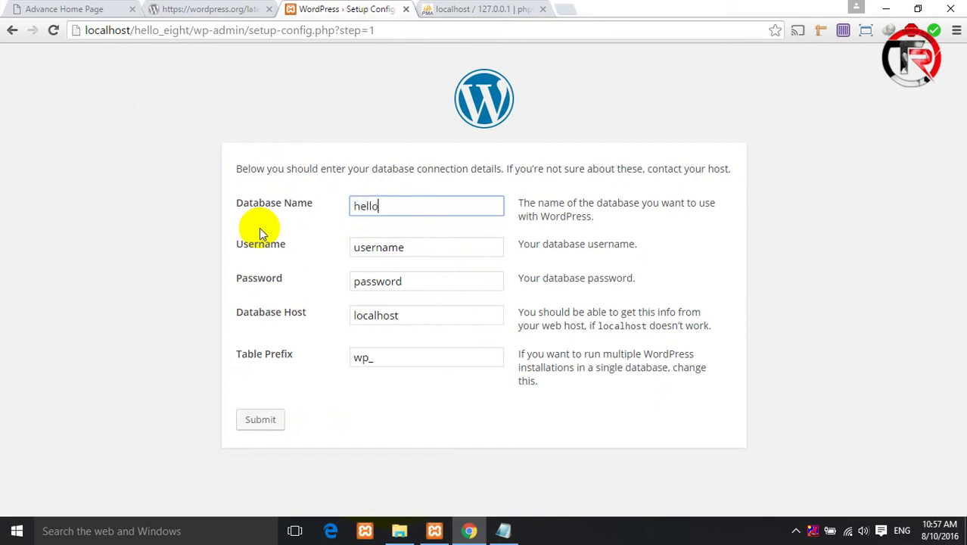
pyautogui.write('_eight')
pyautogui.moveTo(421, 246); pyautogui.dragTo(235, 254)
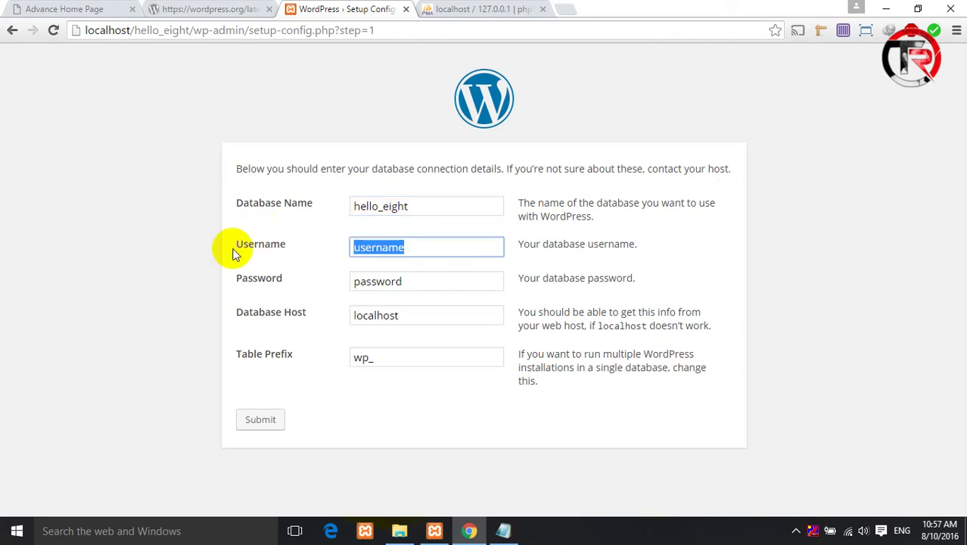
pyautogui.write('root')
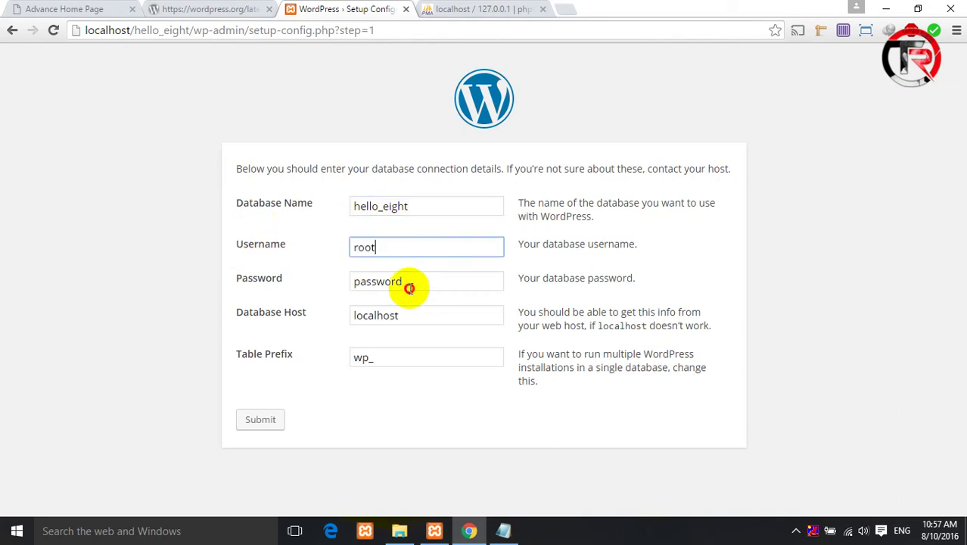
pyautogui.moveTo(403, 282); pyautogui.dragTo(350, 283)
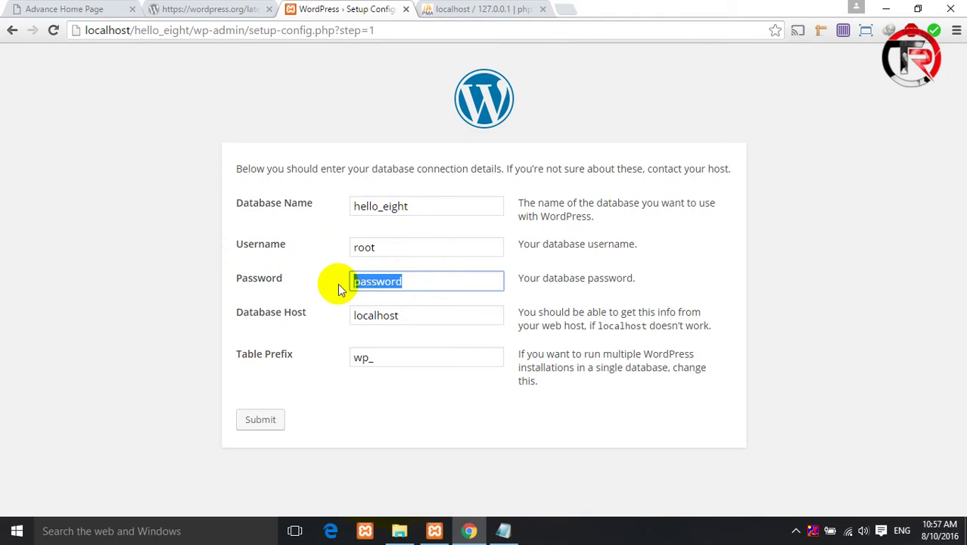
pyautogui.press('BackSpace')
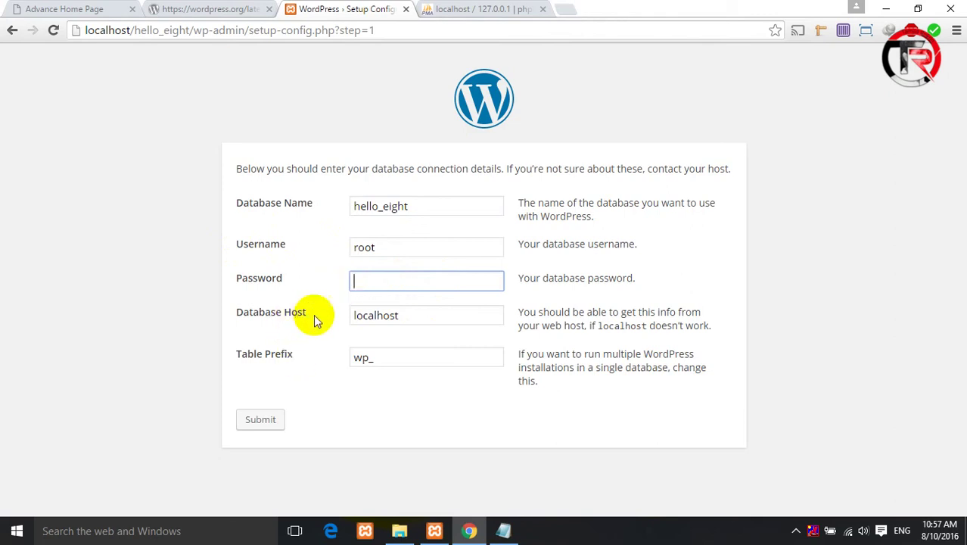
pyautogui.click(271, 420)
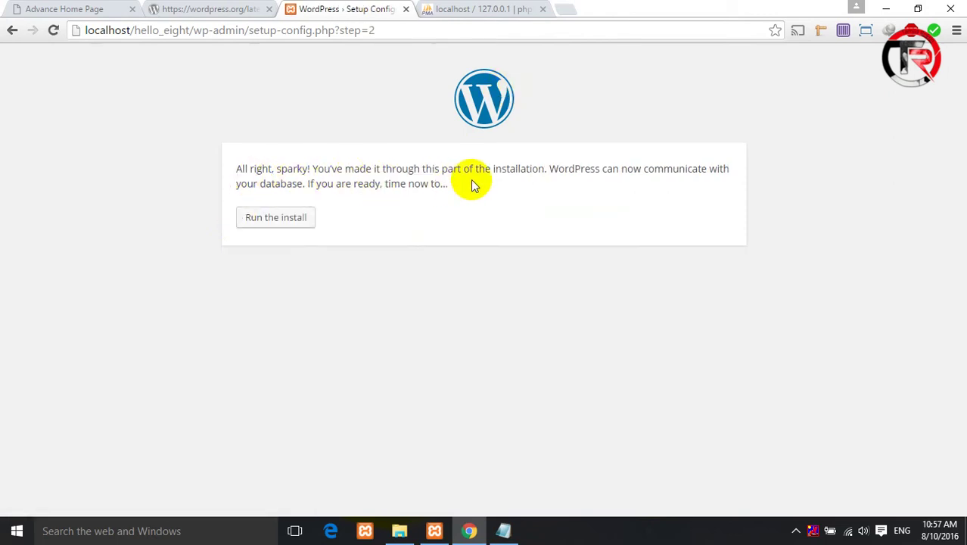
pyautogui.click(268, 216)
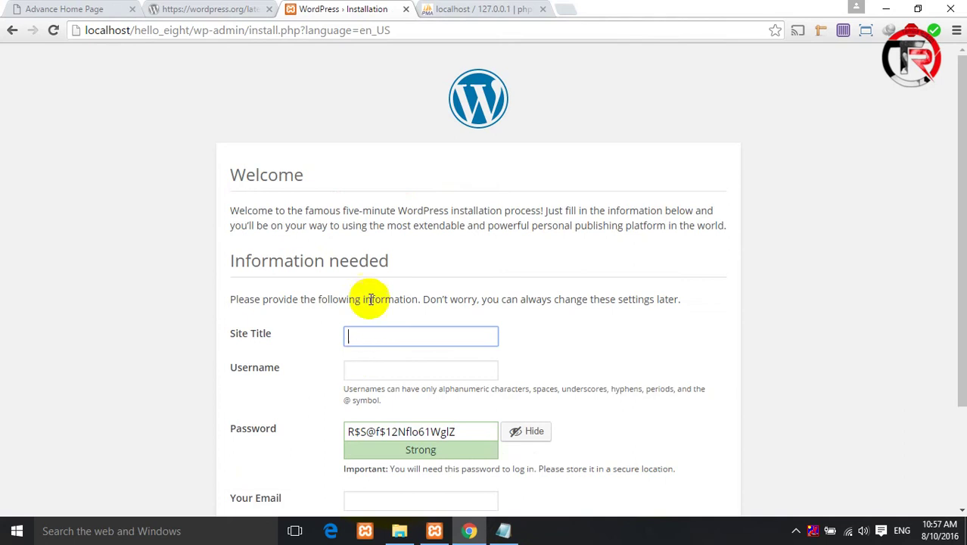
pyautogui.scroll(-1, 371, 299)
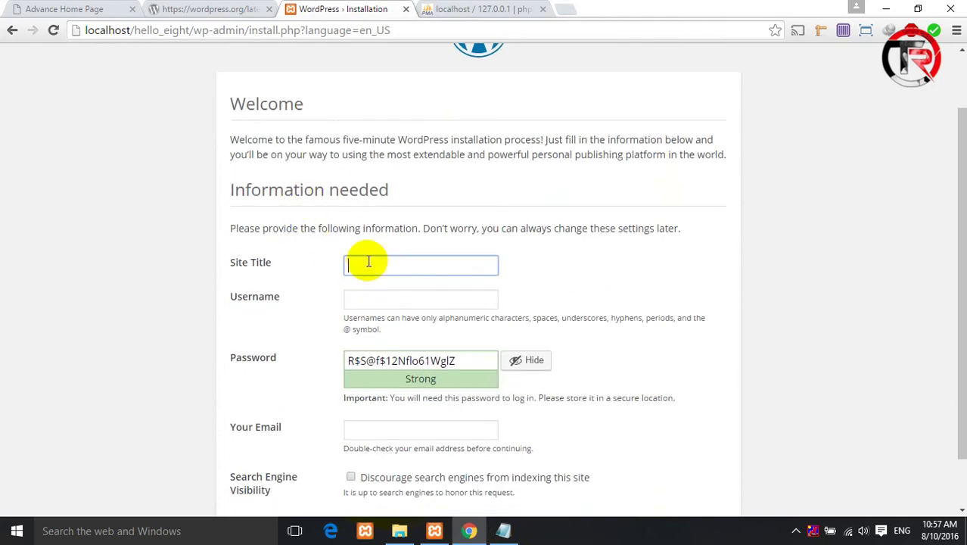
pyautogui.write('Hello WordPress')
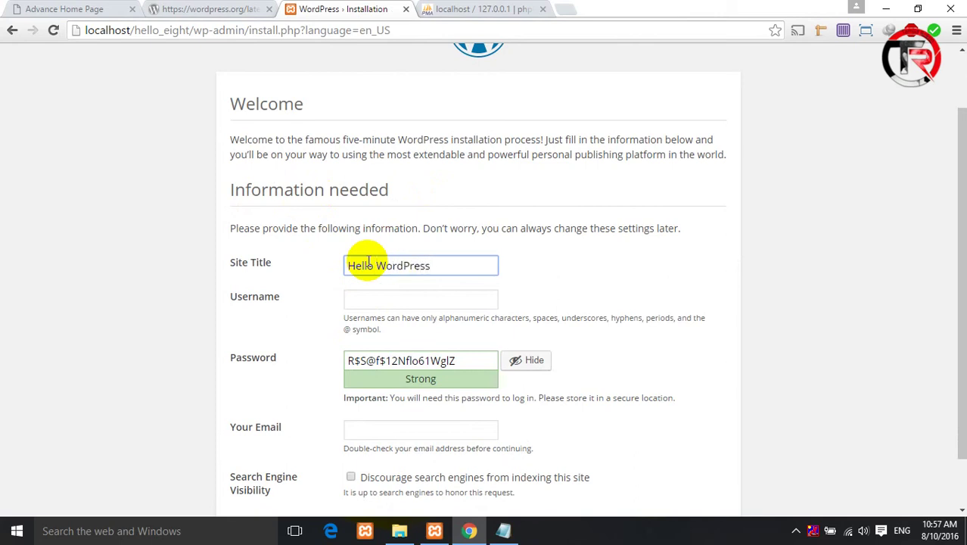
pyautogui.click(389, 297)
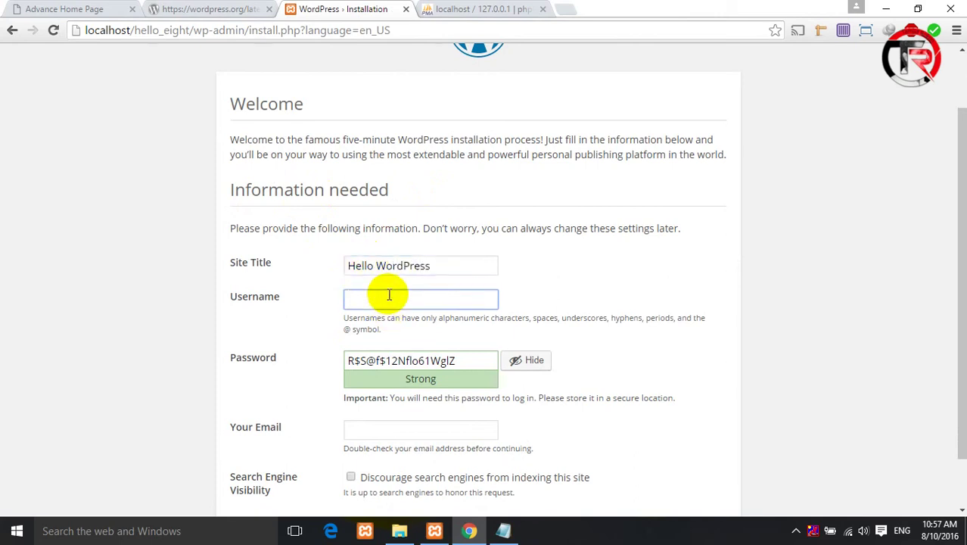
pyautogui.write('admin')
pyautogui.click(529, 360)
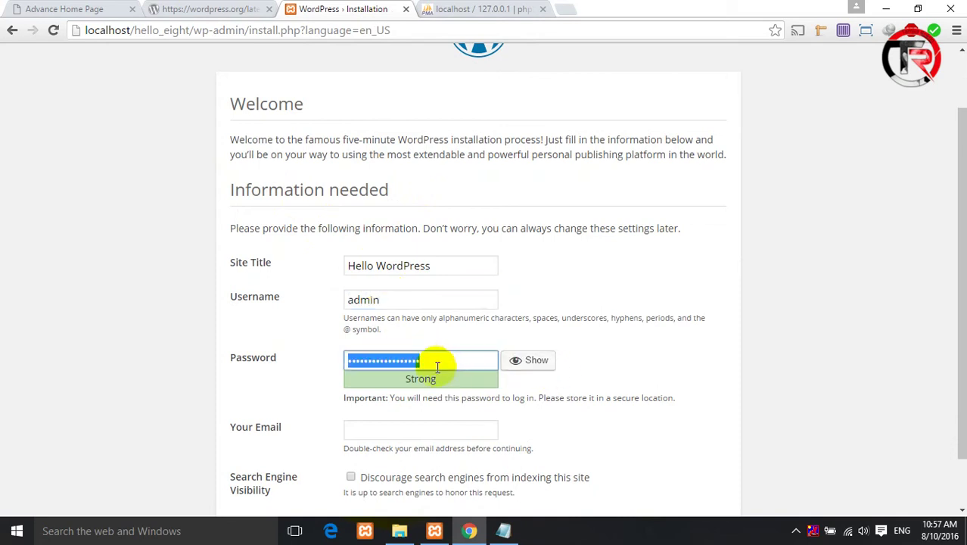
pyautogui.write('admin')
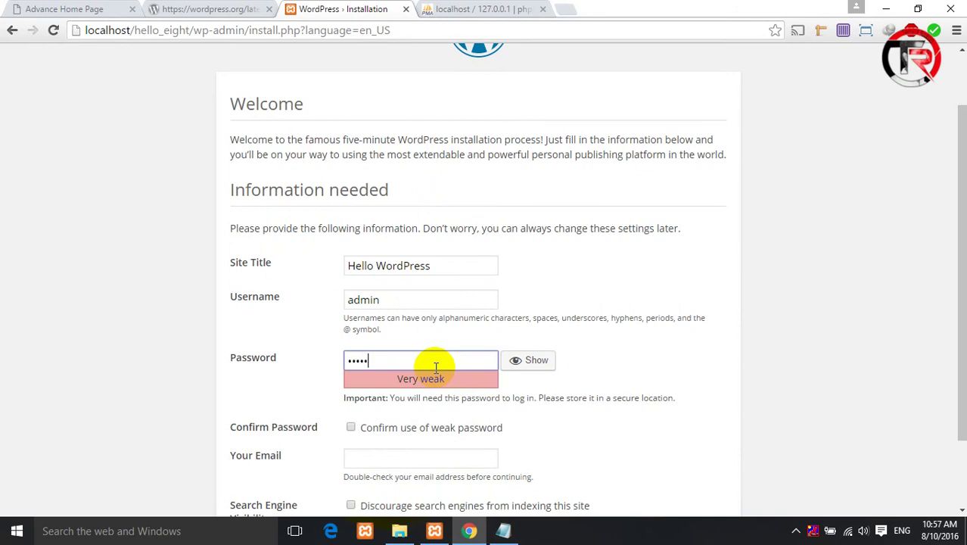
pyautogui.scroll(-1, 424, 377)
pyautogui.click(351, 338)
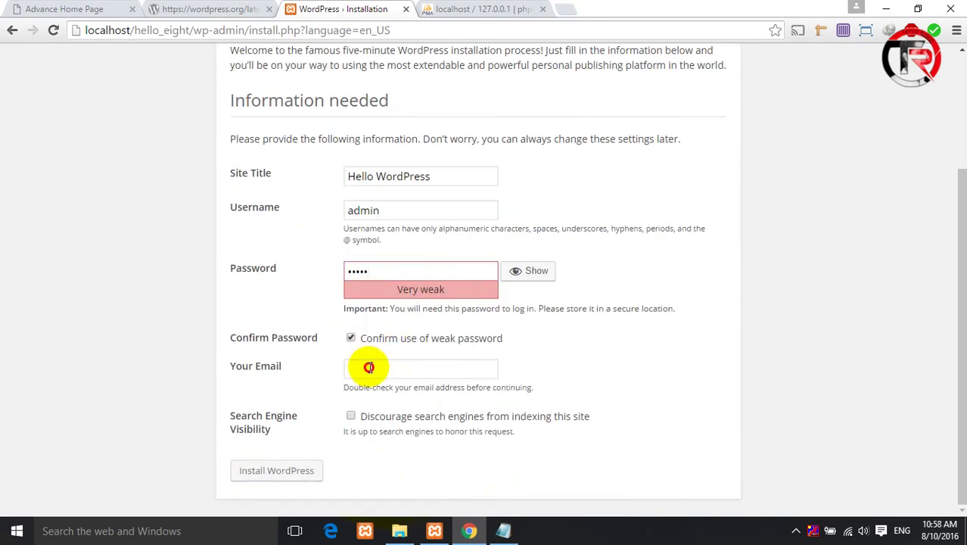
# - Enter the admin e-mail address, install WordPress, and close the phpMyAdmin and wordpress.org tabs
pyautogui.click(372, 368)
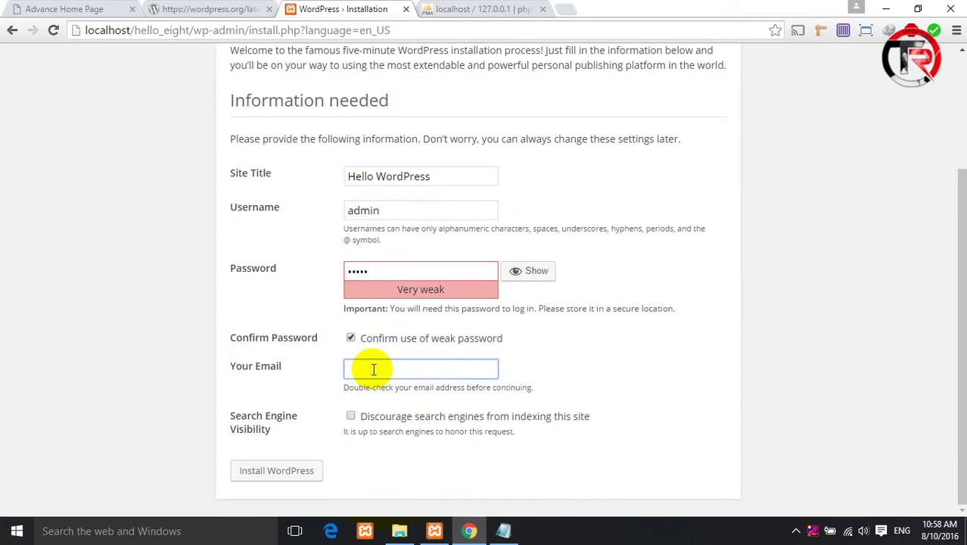
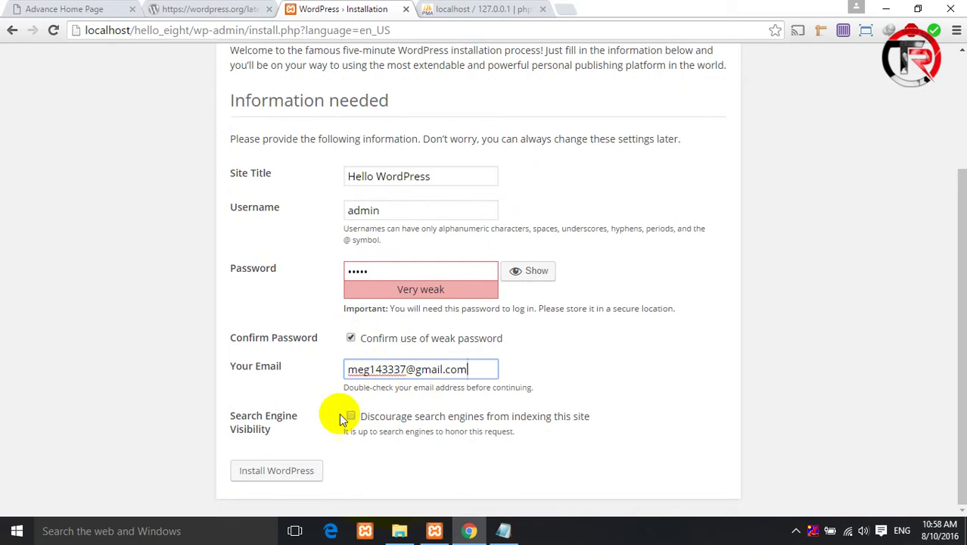
pyautogui.click(303, 472)
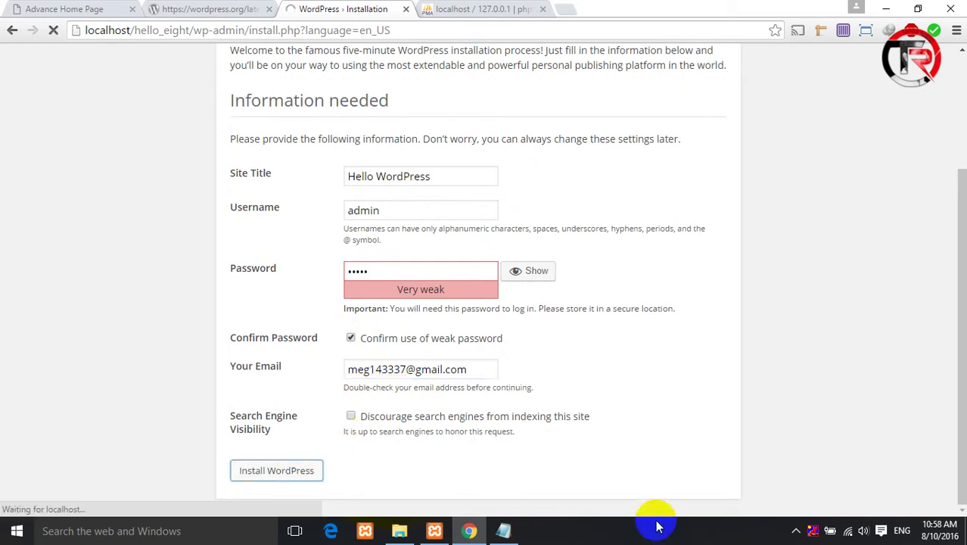
pyautogui.click(543, 9)
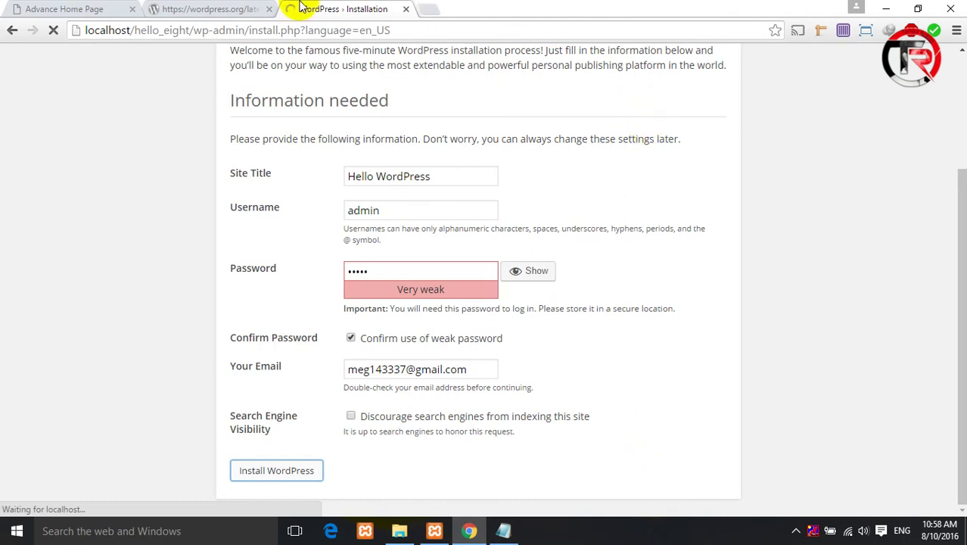
pyautogui.click(258, 9)
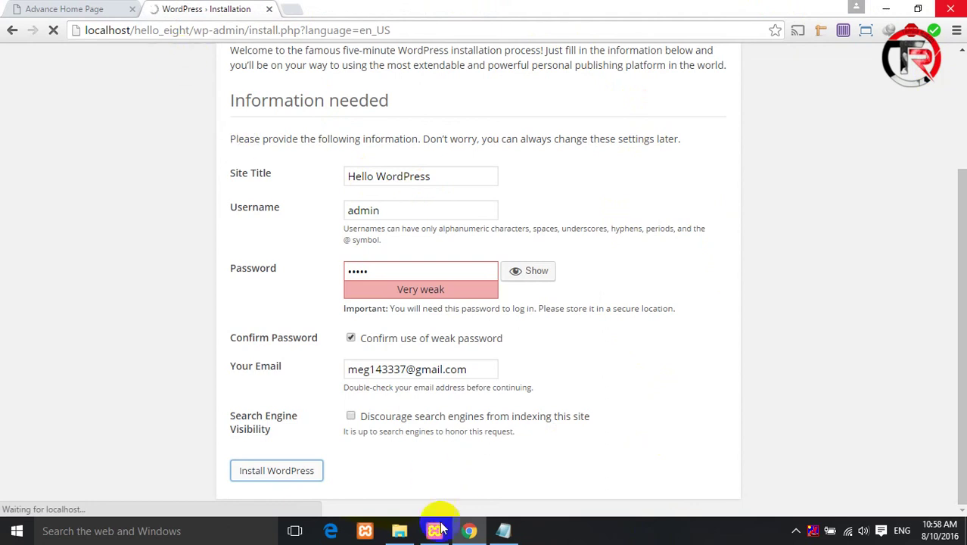
# - Add a fourth note line '4.WordPress Install' with corrected capitals, then minimize Notepad
pyautogui.click(503, 531)
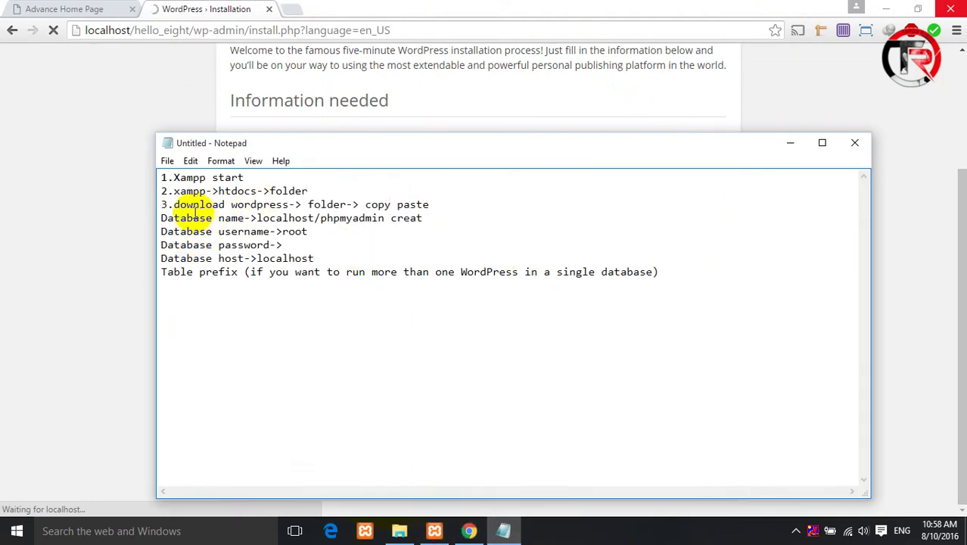
pyautogui.click(439, 204)
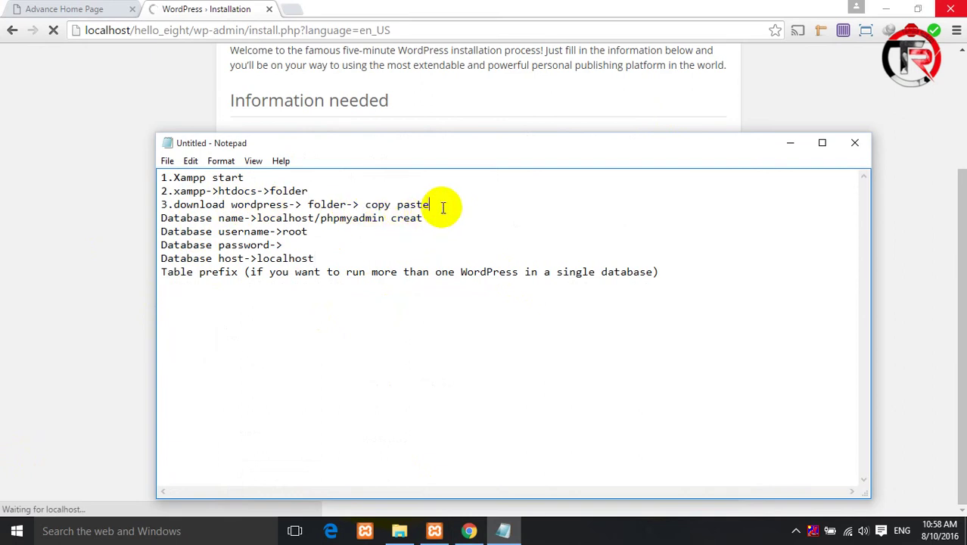
pyautogui.press('Return')
pyautogui.write('4.')
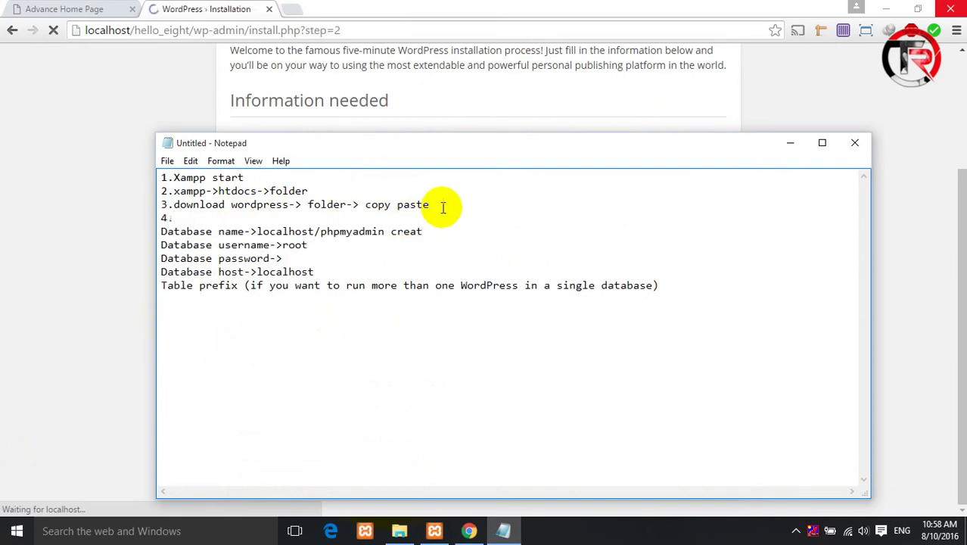
pyautogui.write('w')
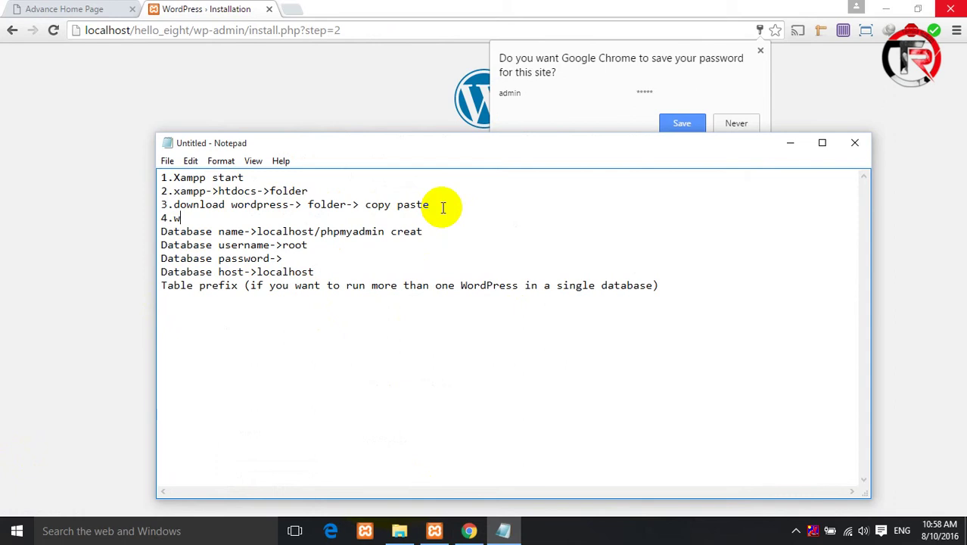
pyautogui.write('ordpress Install')
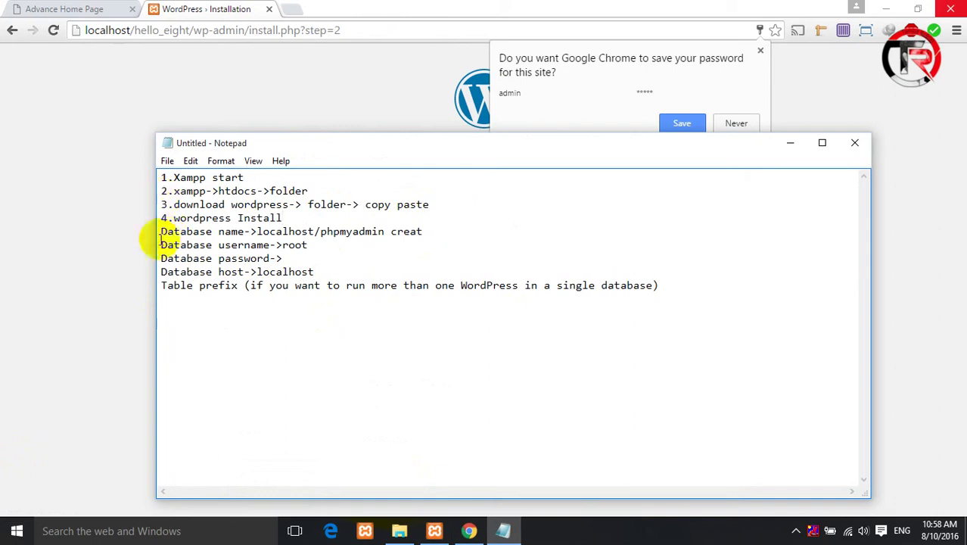
pyautogui.click(180, 218)
pyautogui.press('BackSpace')
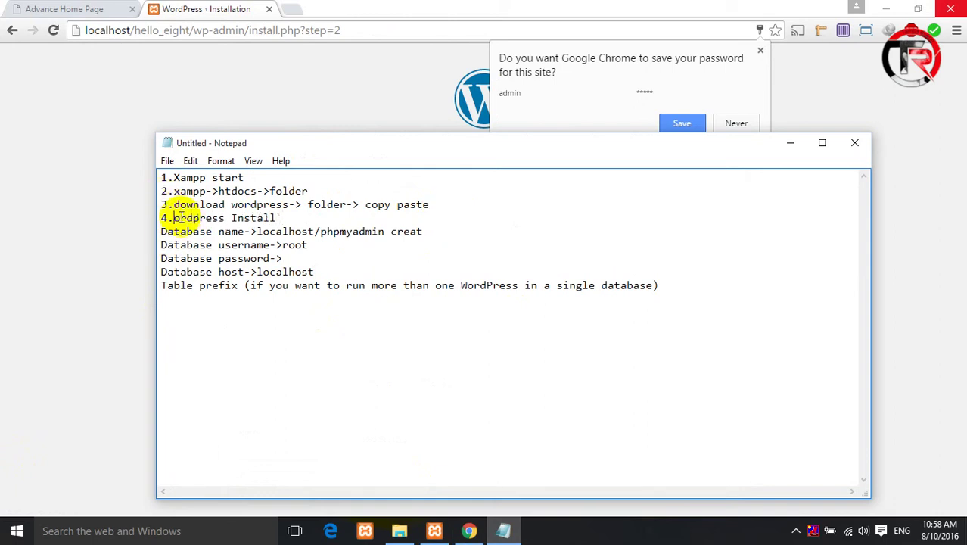
pyautogui.write('W')
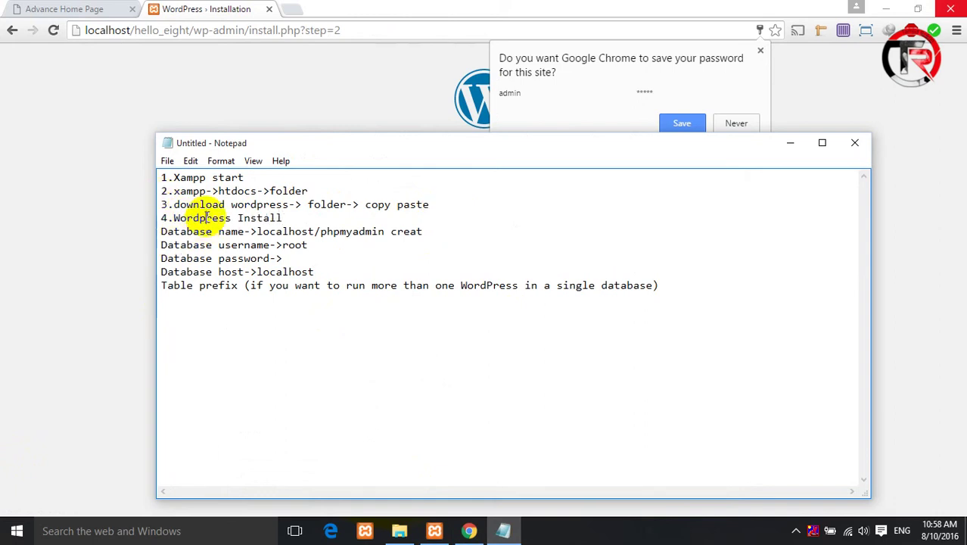
pyautogui.click(207, 218)
pyautogui.press('BackSpace')
pyautogui.write('P')
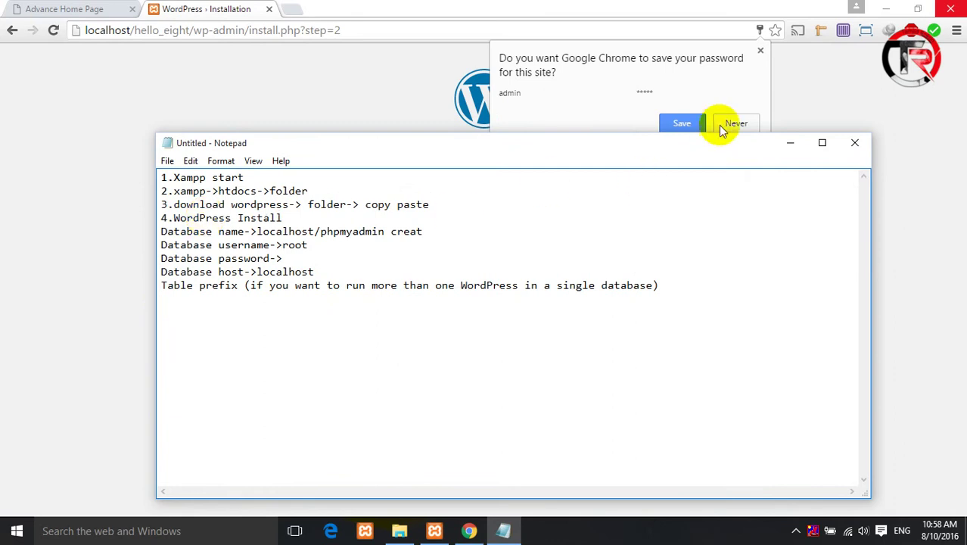
pyautogui.click(790, 142)
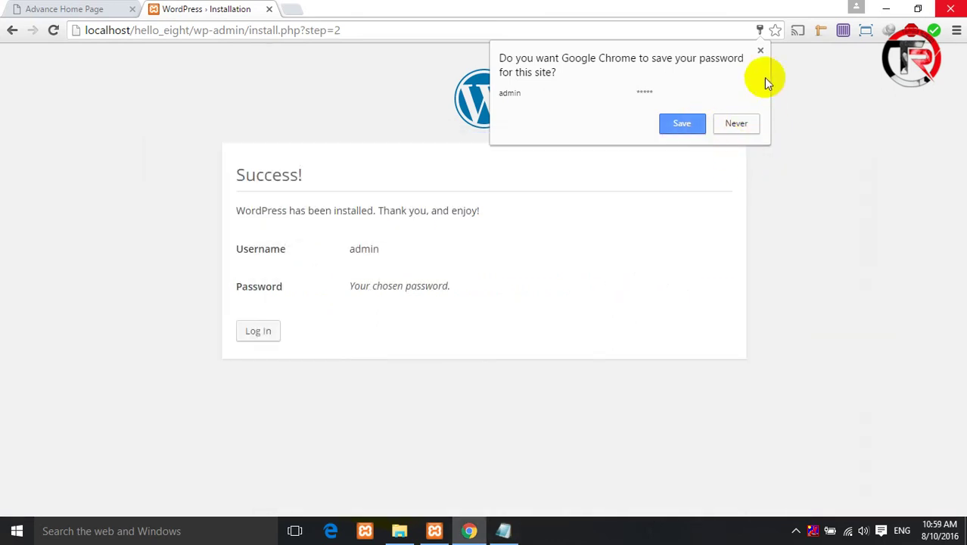
# - Log in to the new site as admin with Remember Me ticked
pyautogui.click(760, 53)
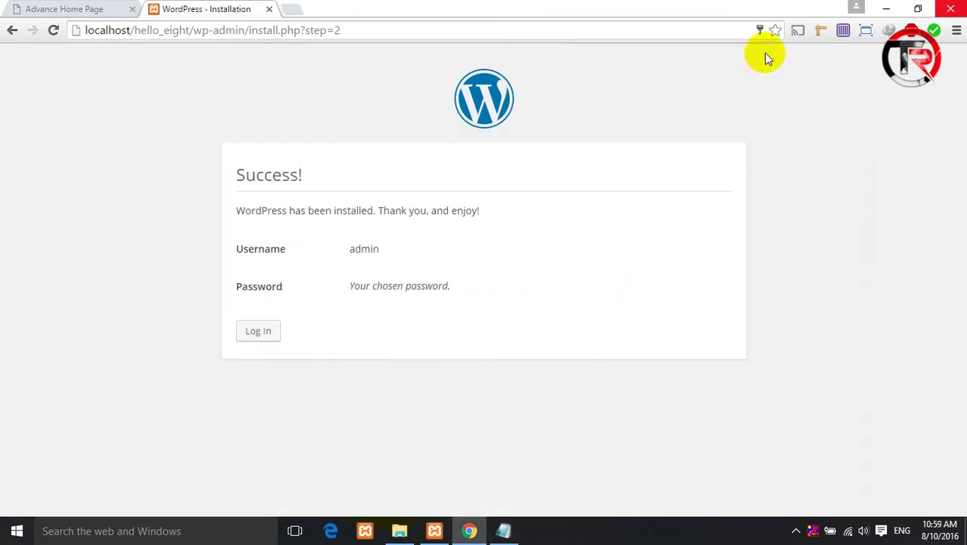
pyautogui.click(263, 331)
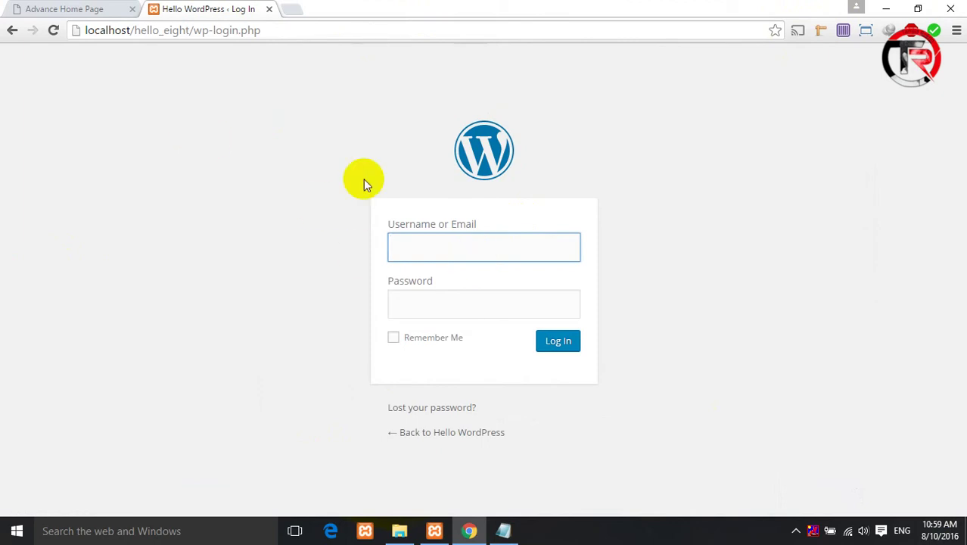
pyautogui.click(418, 237)
pyautogui.write('a')
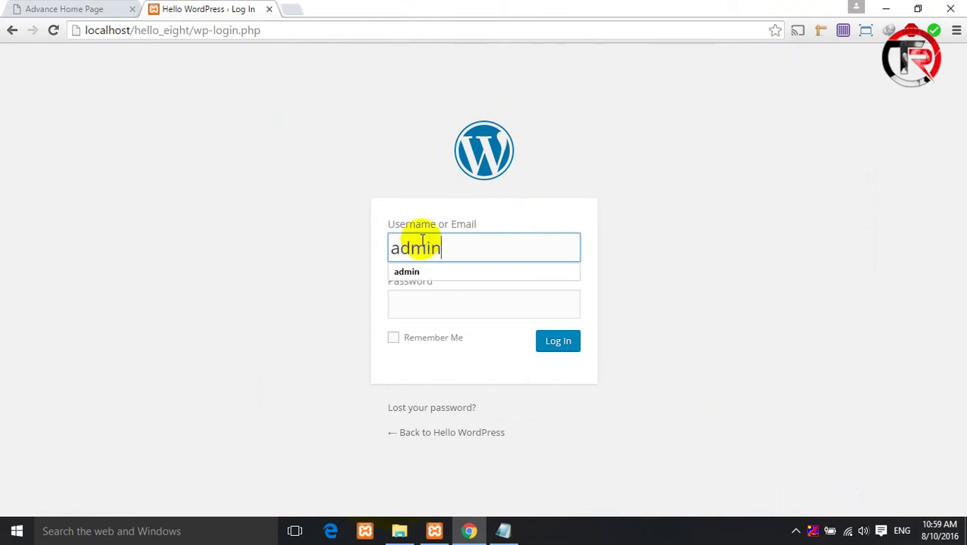
pyautogui.write('dmin')
pyautogui.click(442, 311)
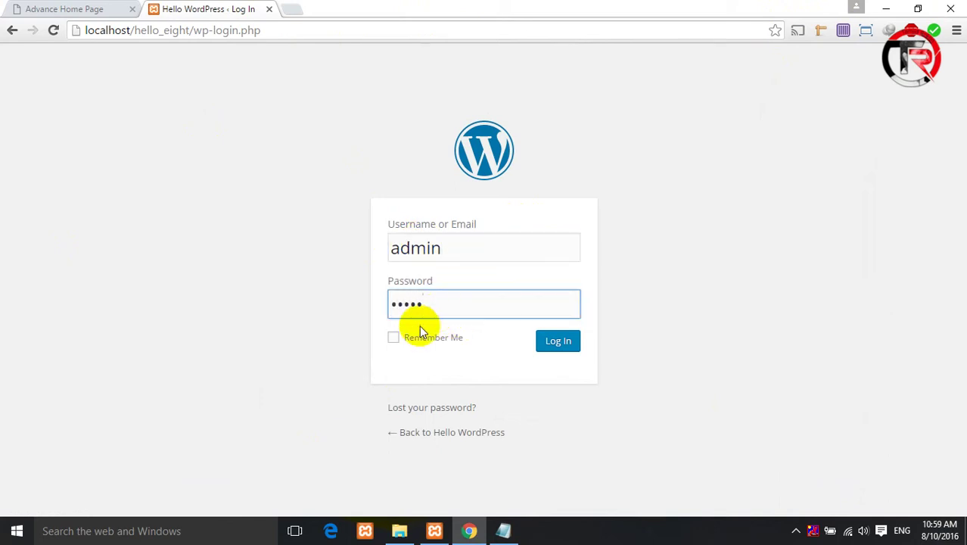
pyautogui.click(421, 334)
pyautogui.click(551, 337)
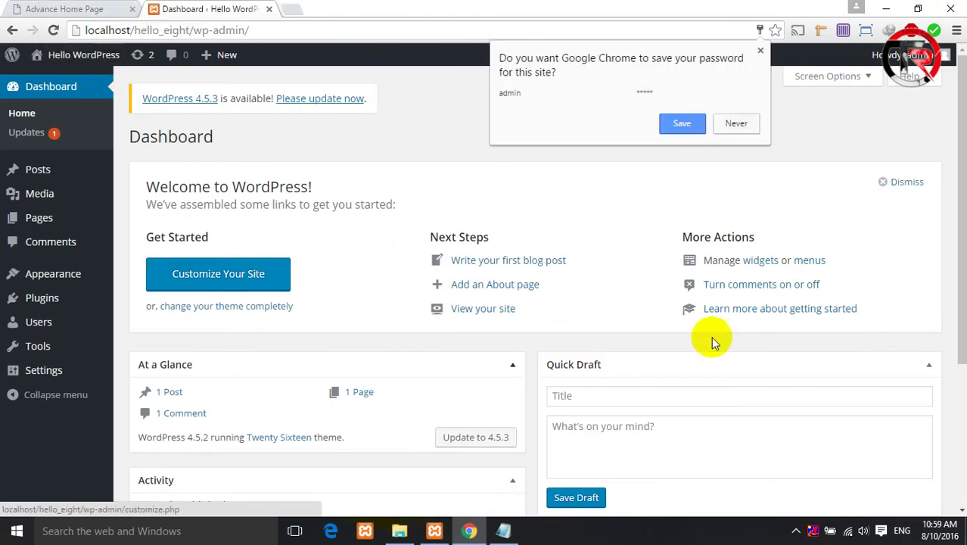
# - Dismiss the save-password bubble and open Posts > Add New from the sidebar
pyautogui.click(761, 51)
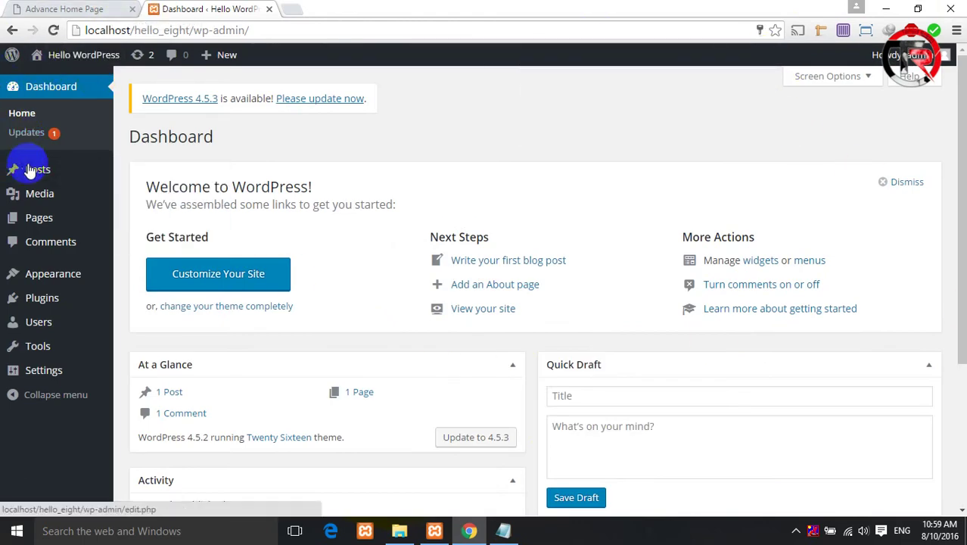
pyautogui.moveTo(33, 172)
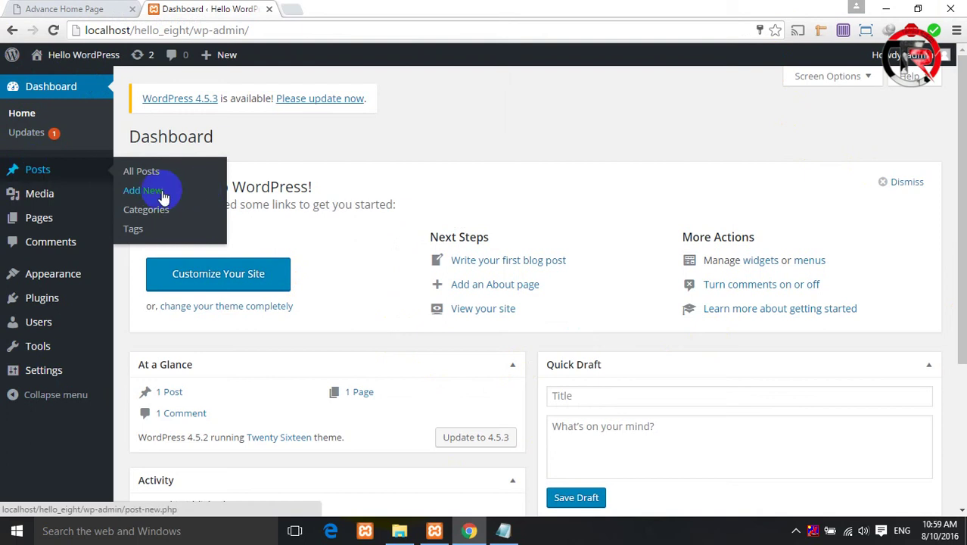
pyautogui.moveTo(37, 191)
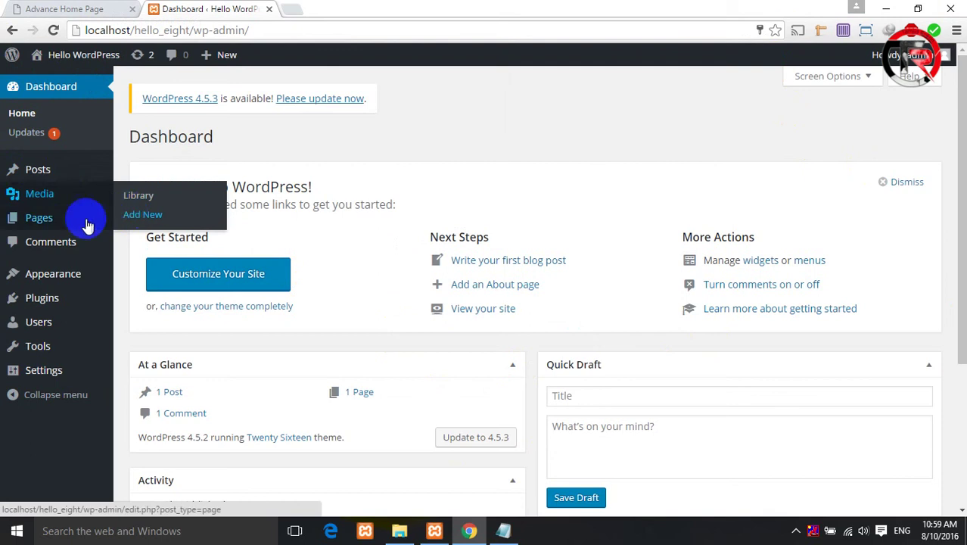
pyautogui.moveTo(64, 223)
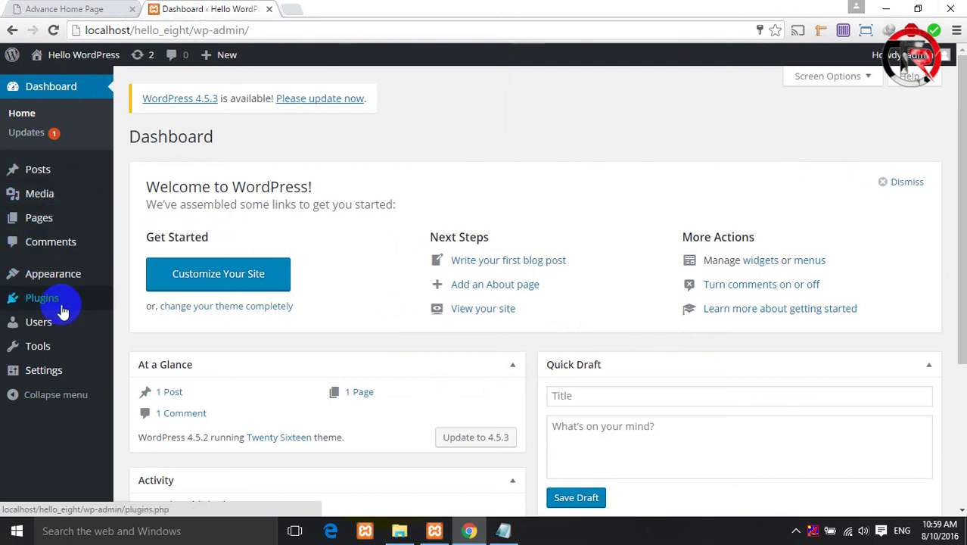
pyautogui.moveTo(64, 310)
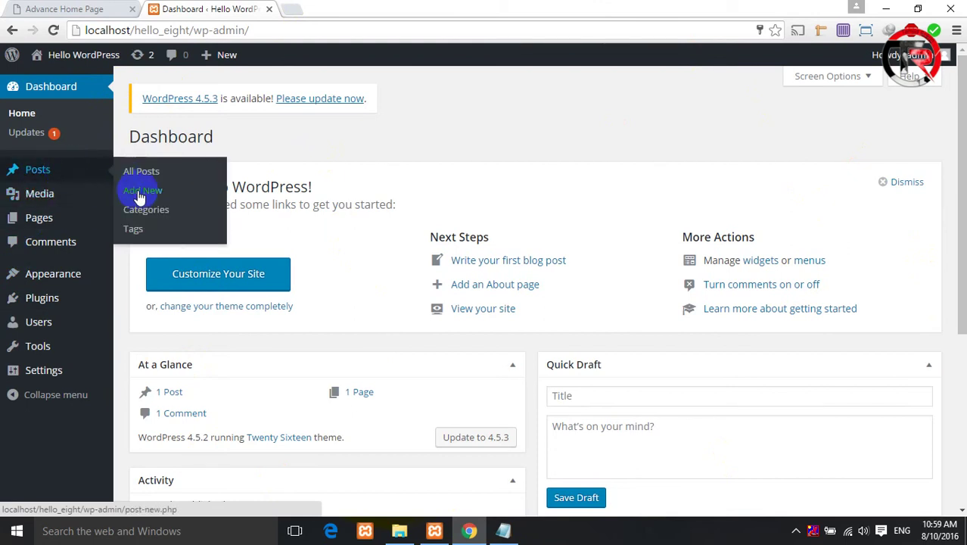
pyautogui.click(143, 190)
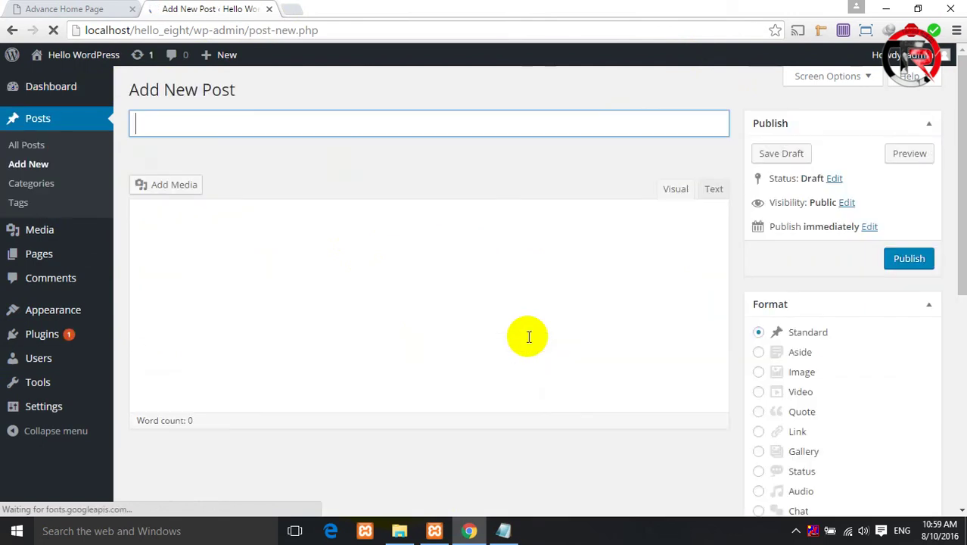
# - Begin the post body with 'Hi' in the Visual editor, then scroll down the page
pyautogui.click(201, 117)
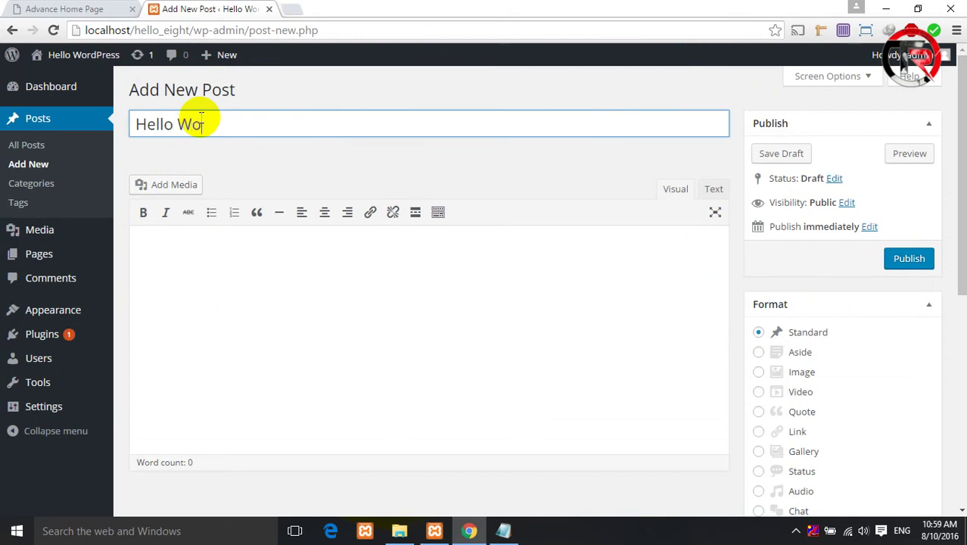
pyautogui.click(197, 247)
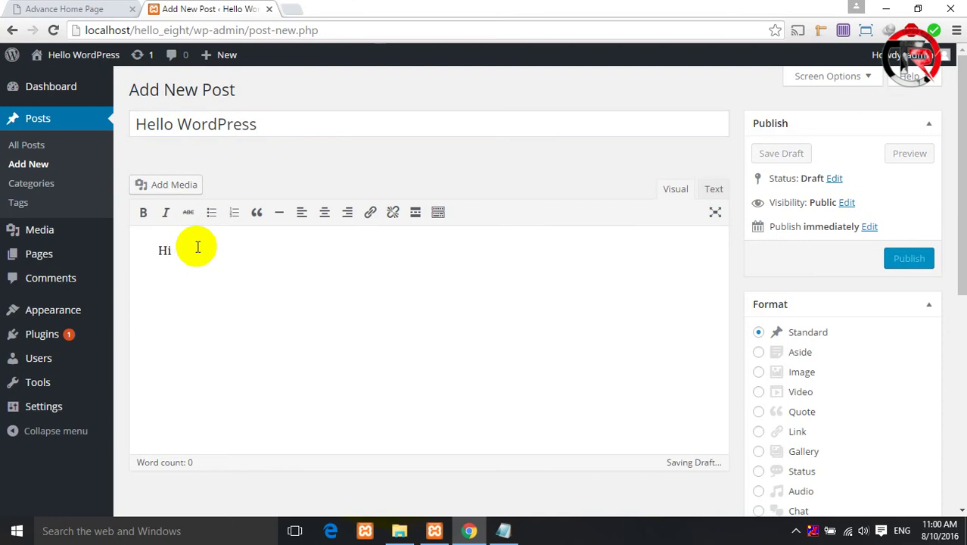
pyautogui.write('Hi')
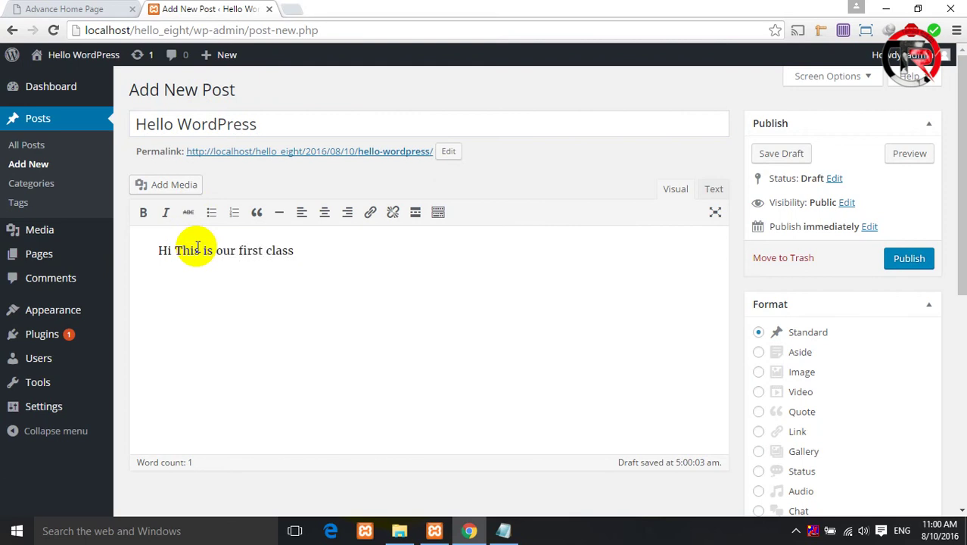
pyautogui.scroll(-3, 781, 412)
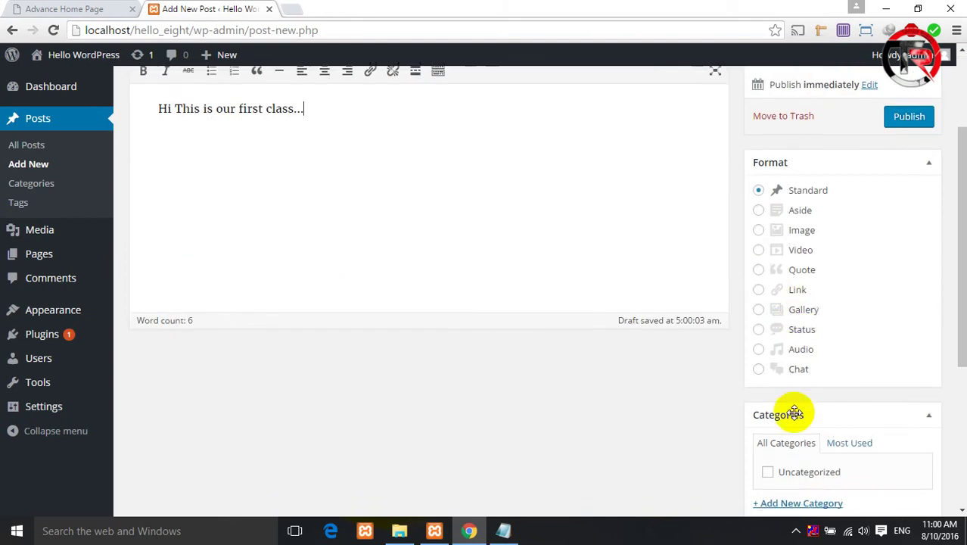
pyautogui.scroll(1, 826, 427)
pyautogui.scroll(-4, 820, 425)
pyautogui.scroll(5, 788, 199)
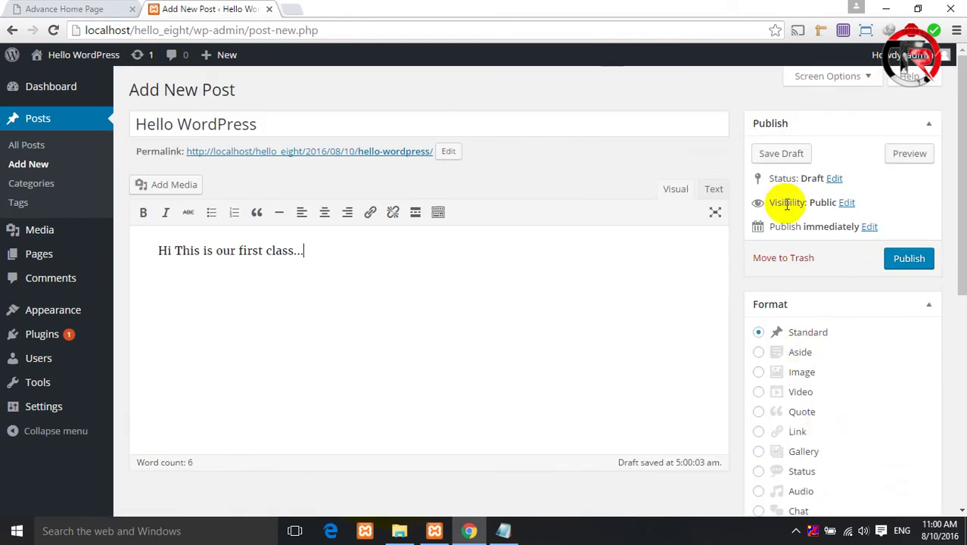
pyautogui.scroll(-5, 710, 333)
pyautogui.scroll(-1, 757, 348)
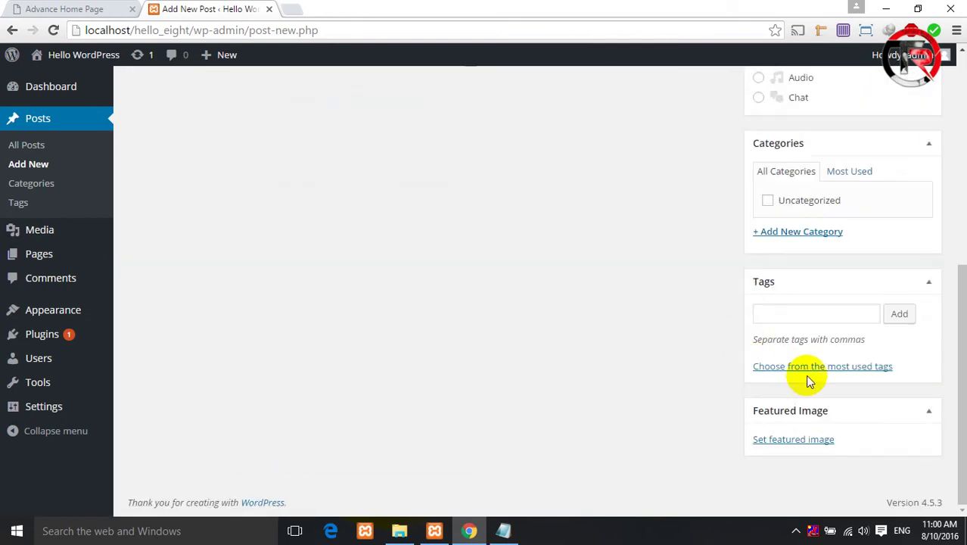
# - Open the featured image file picker and browse to F:\xampp\htdocs on Local Disk
pyautogui.click(803, 440)
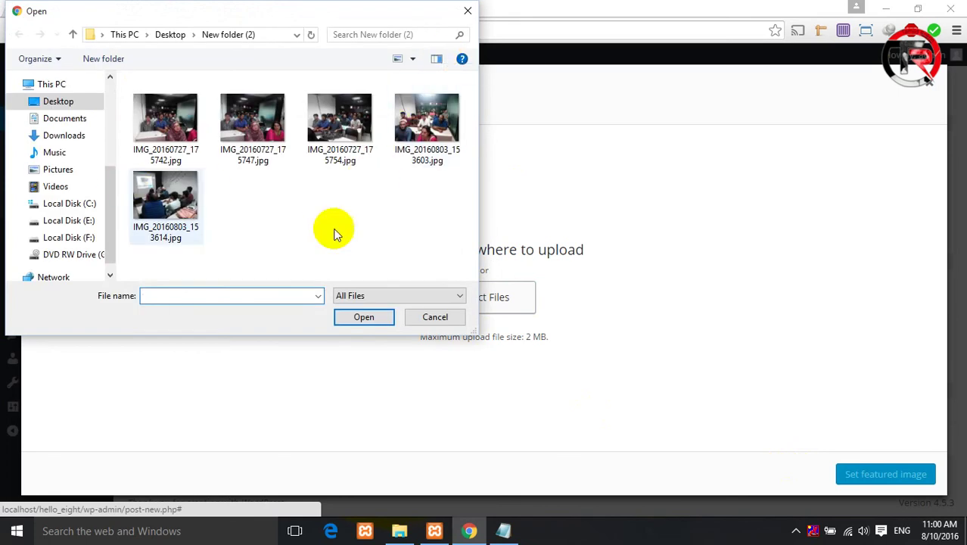
pyautogui.click(74, 34)
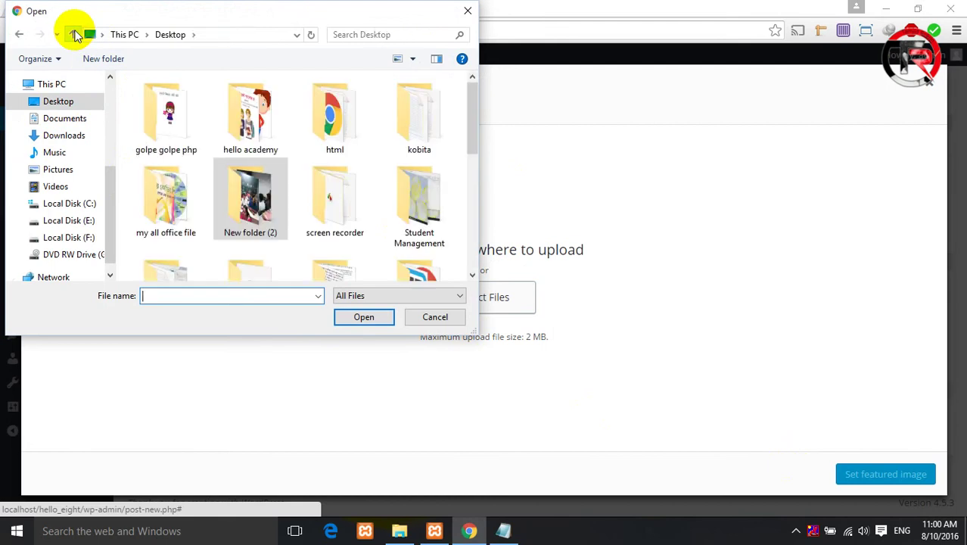
pyautogui.click(73, 34)
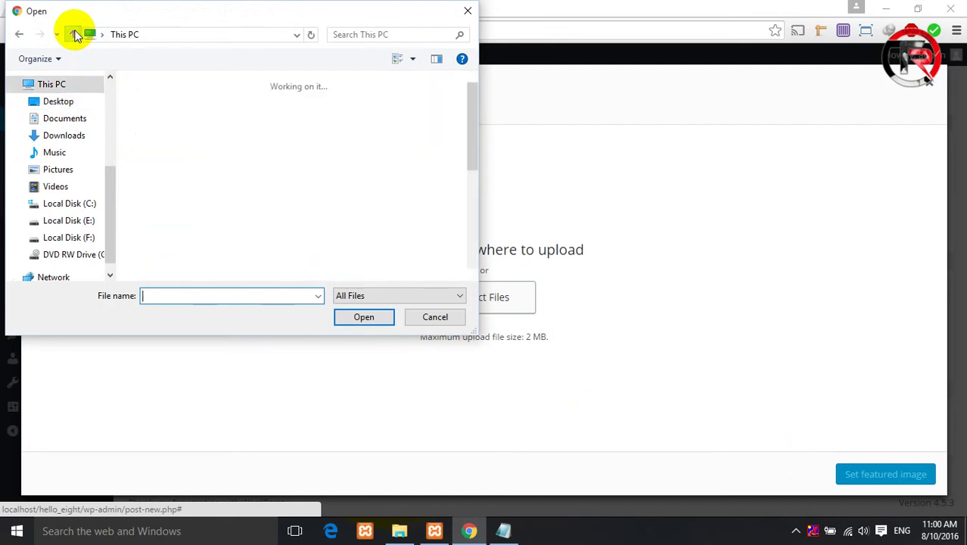
pyautogui.click(85, 243)
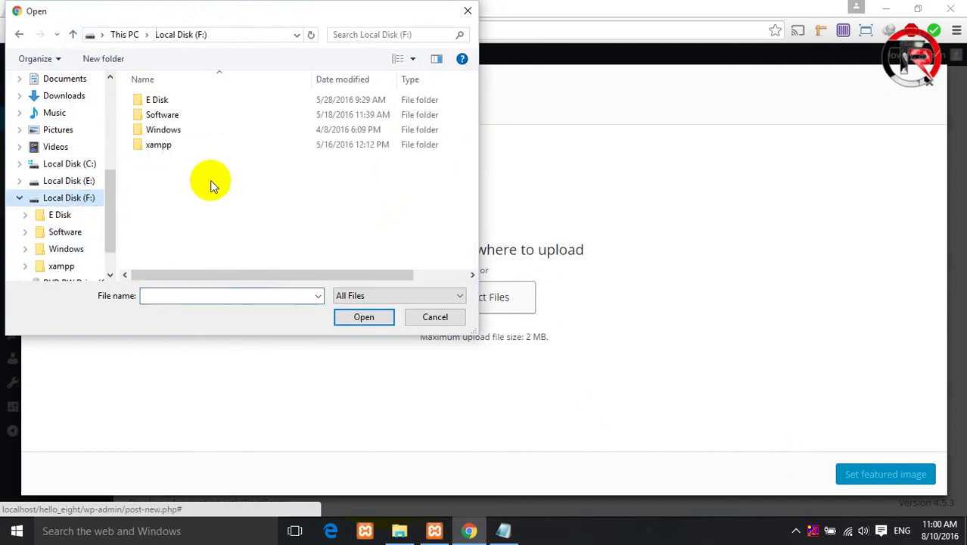
pyautogui.click(166, 148)
pyautogui.doubleClick(166, 148)
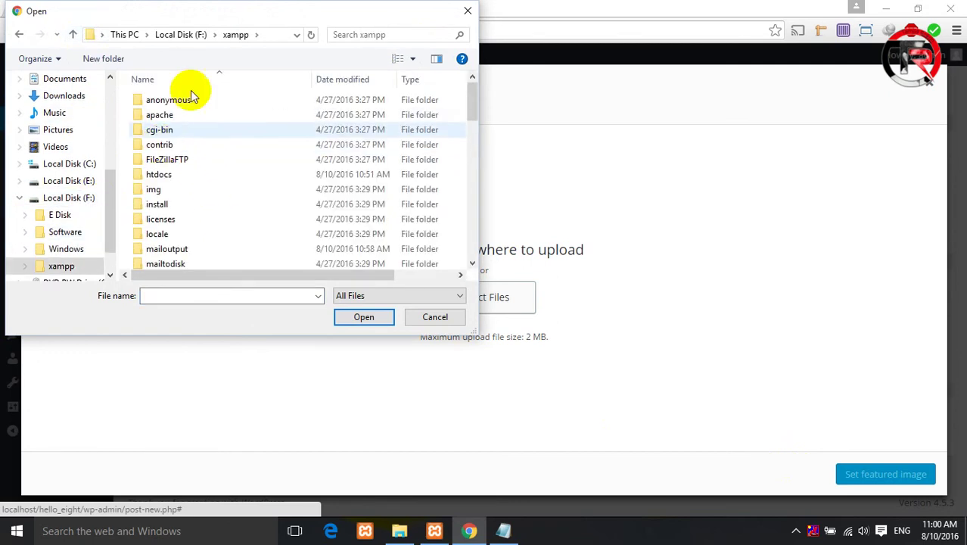
pyautogui.doubleClick(173, 176)
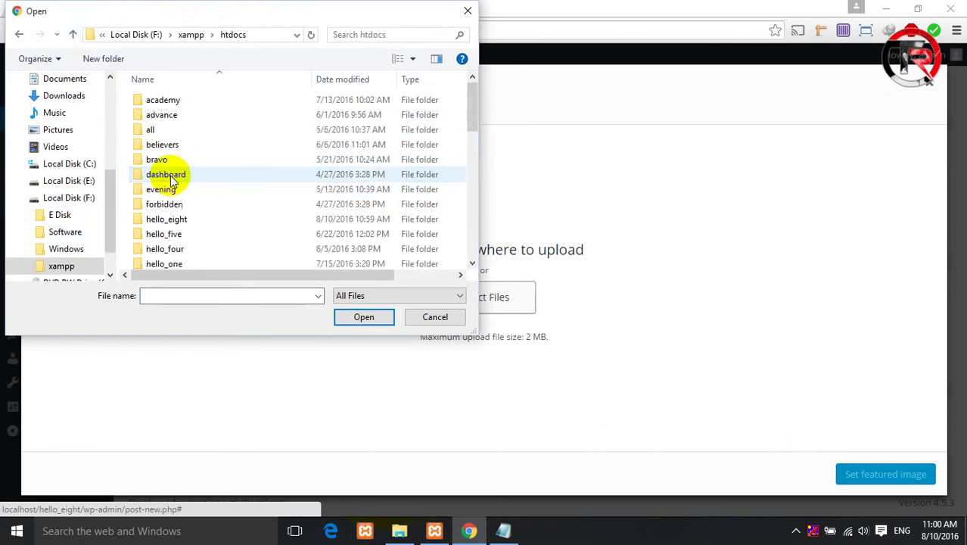
# - Go into hello_five/wp-content/themes/html/images/portfolio and upload 3.jpg
pyautogui.doubleClick(179, 219)
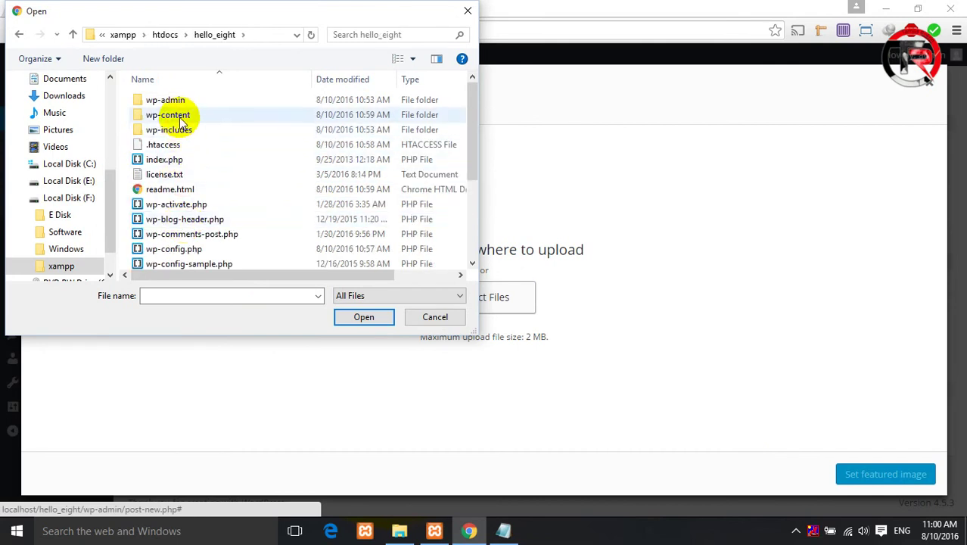
pyautogui.click(72, 34)
pyautogui.doubleClick(190, 233)
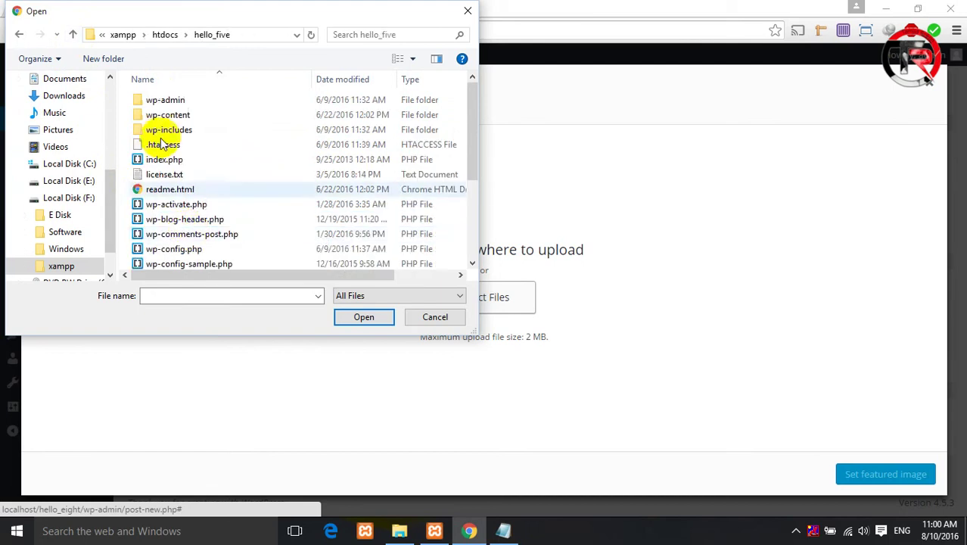
pyautogui.doubleClick(157, 119)
pyautogui.doubleClick(164, 116)
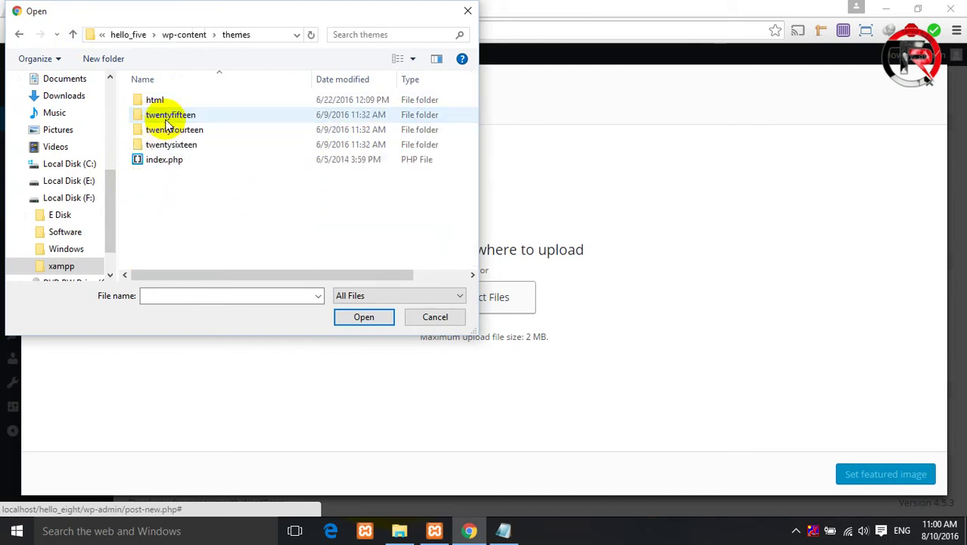
pyautogui.doubleClick(160, 100)
pyautogui.doubleClick(170, 116)
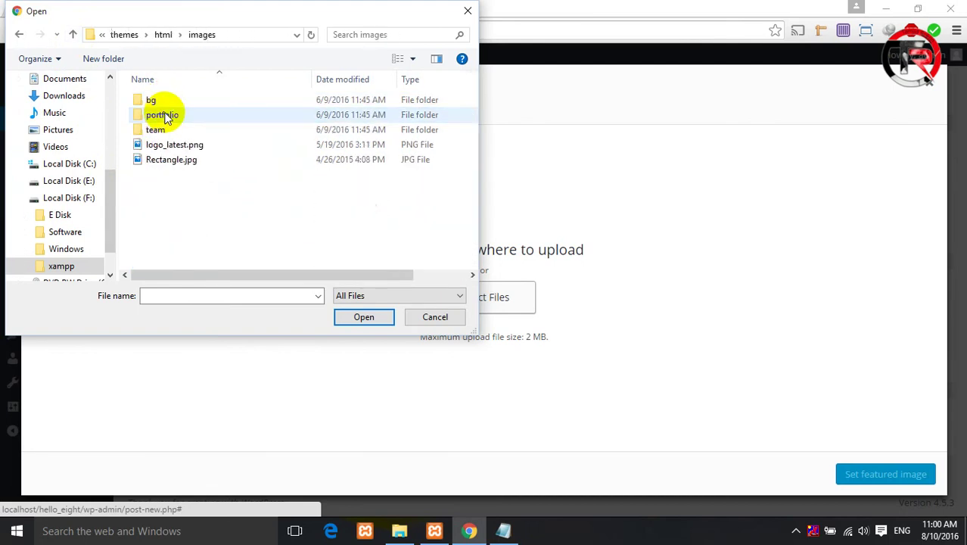
pyautogui.doubleClick(167, 116)
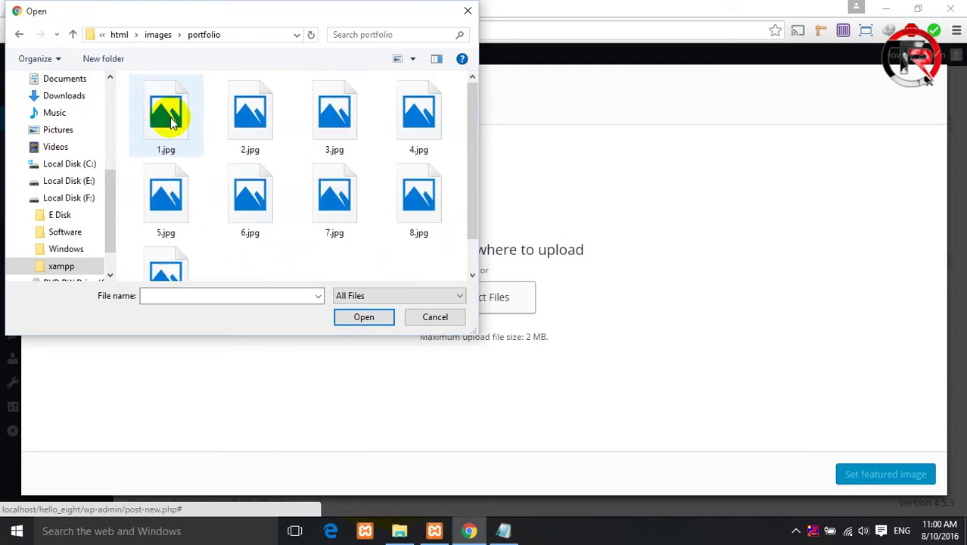
pyautogui.click(364, 150)
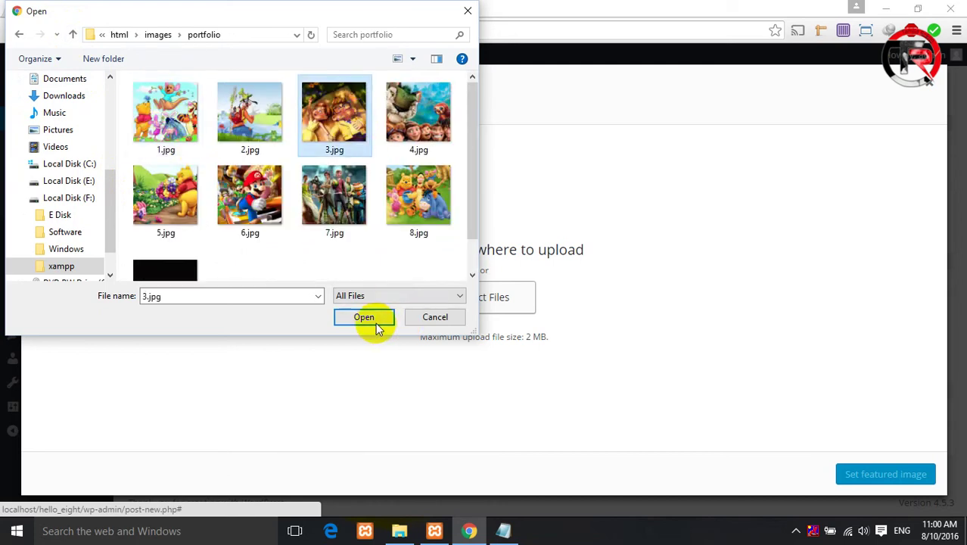
pyautogui.click(371, 320)
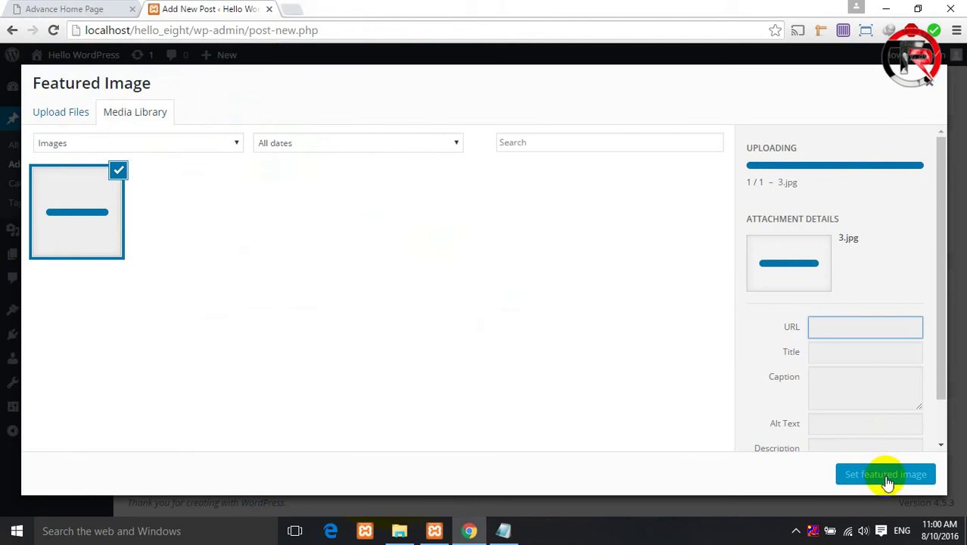
# - Set 3.jpg as featured image, publish Hello WordPress, and open the live site in a new tab
pyautogui.click(890, 487)
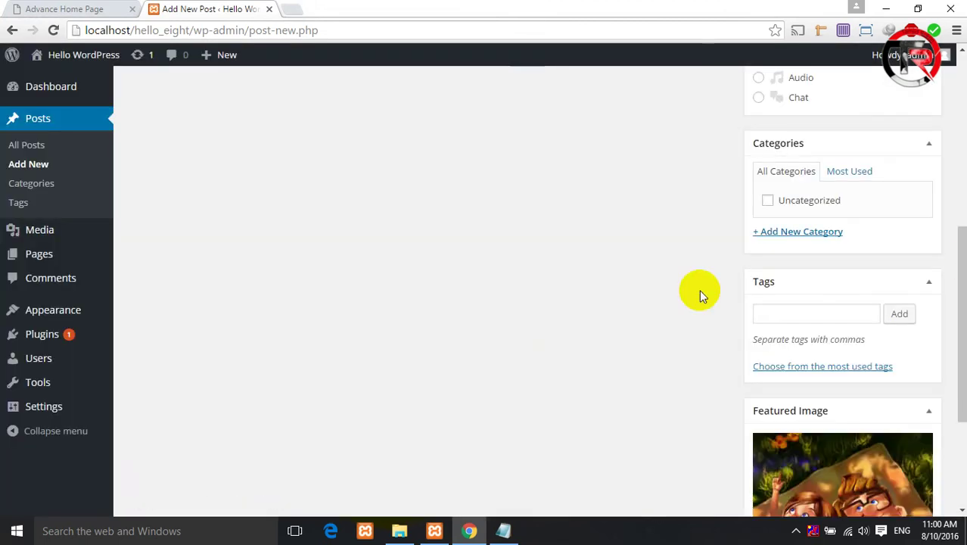
pyautogui.scroll(5, 608, 327)
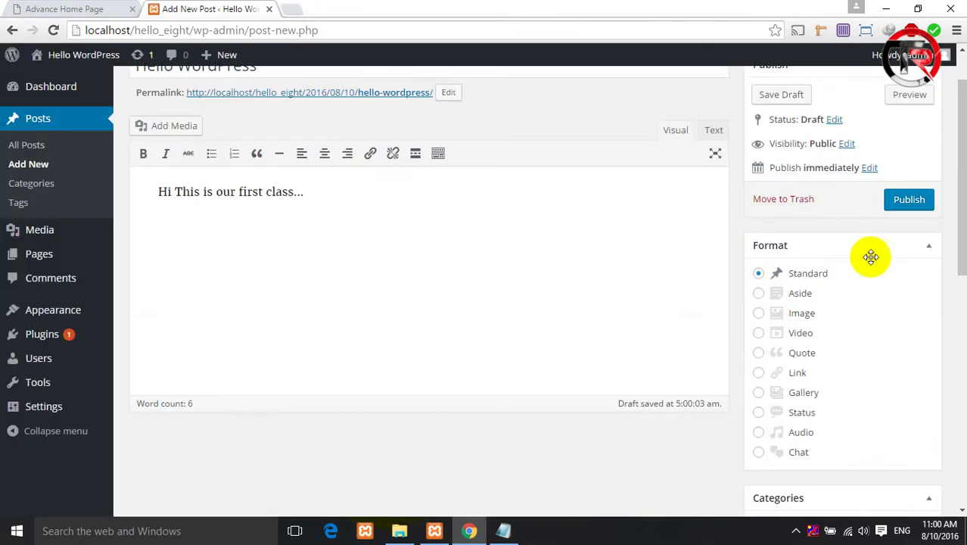
pyautogui.click(923, 210)
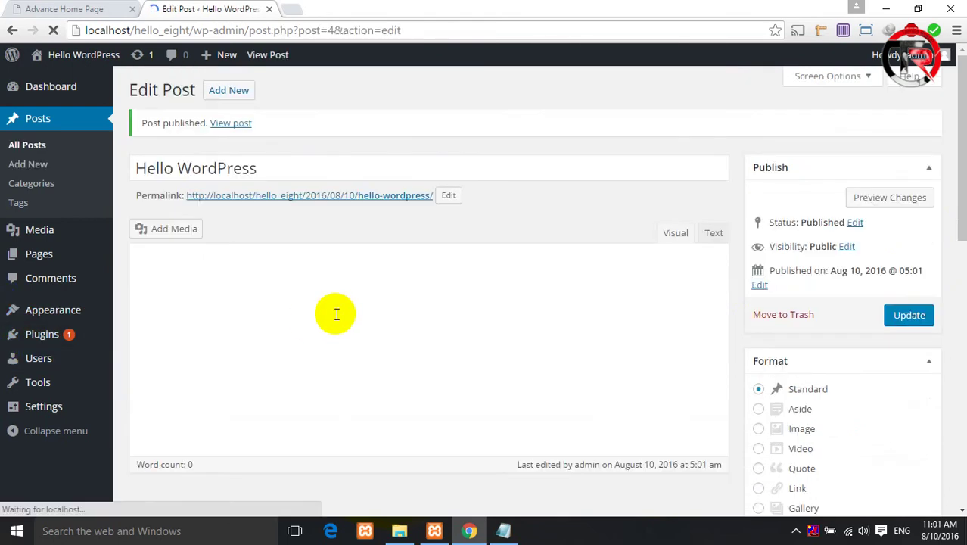
pyautogui.rightClick(52, 59)
pyautogui.click(104, 70)
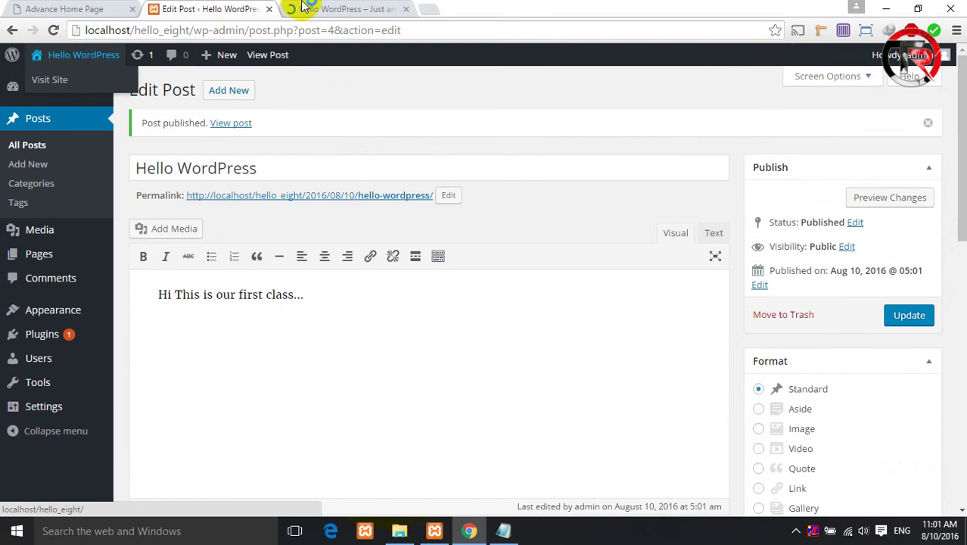
pyautogui.click(356, 9)
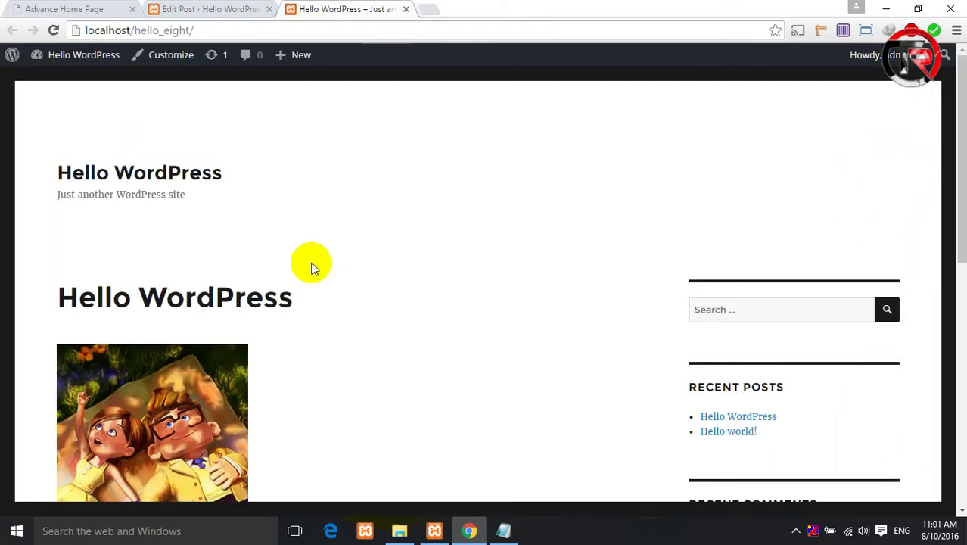
pyautogui.scroll(-1, 227, 243)
pyautogui.scroll(-2, 182, 224)
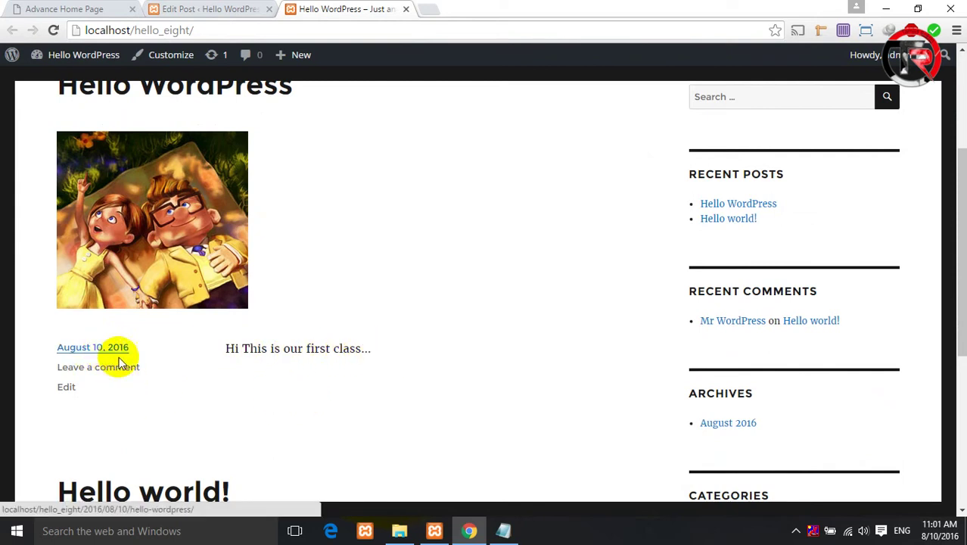
pyautogui.scroll(2, 146, 381)
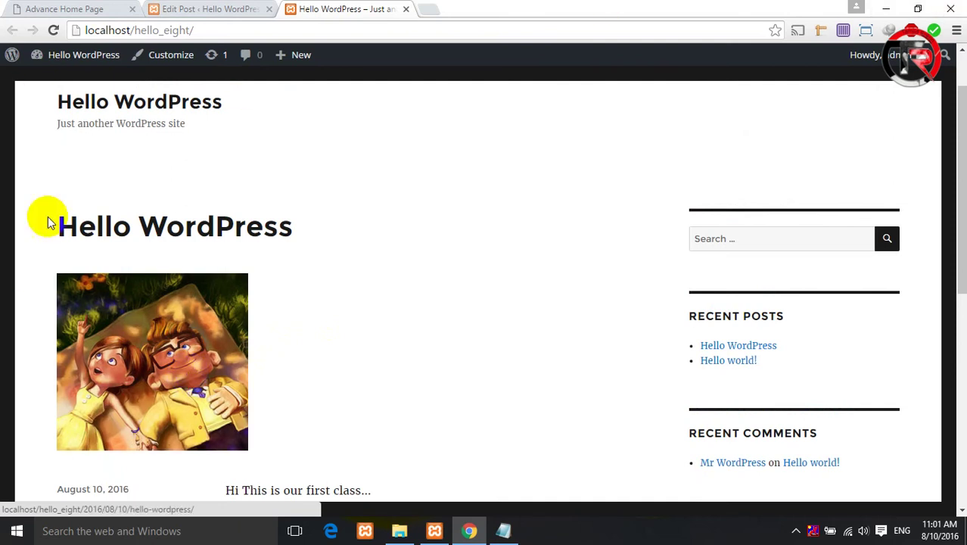
pyautogui.scroll(-1, 200, 245)
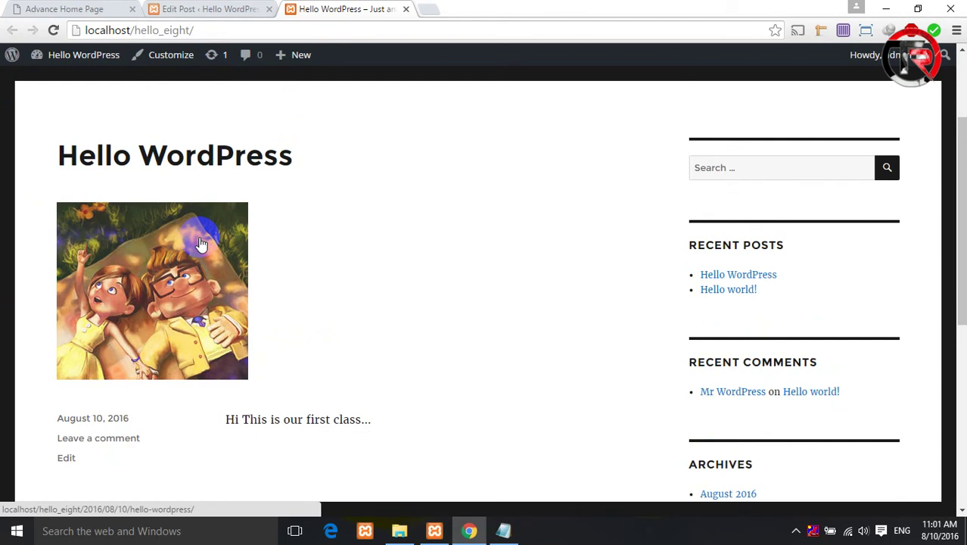
pyautogui.click(190, 8)
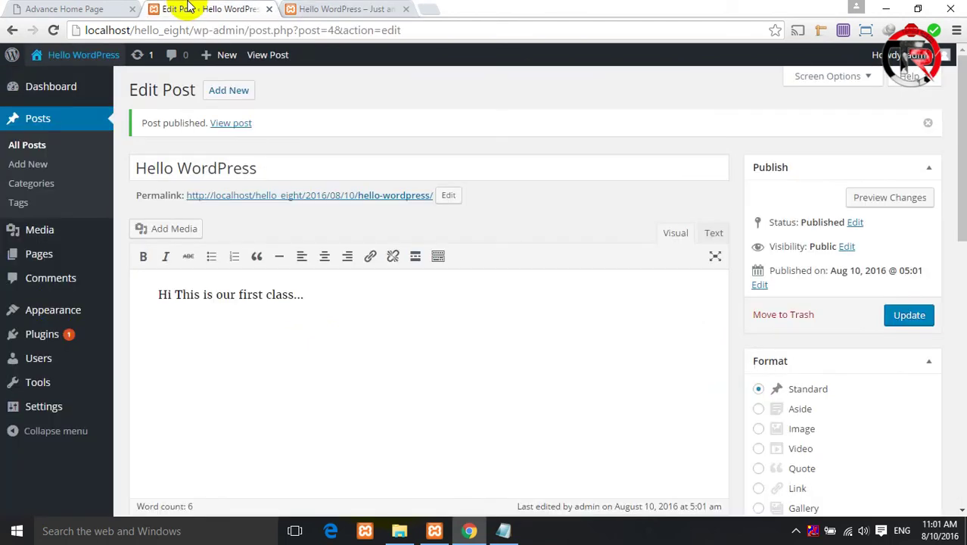
# - Show the Appearance > Themes page with its three themes, Twenty Sixteen active
pyautogui.click(160, 313)
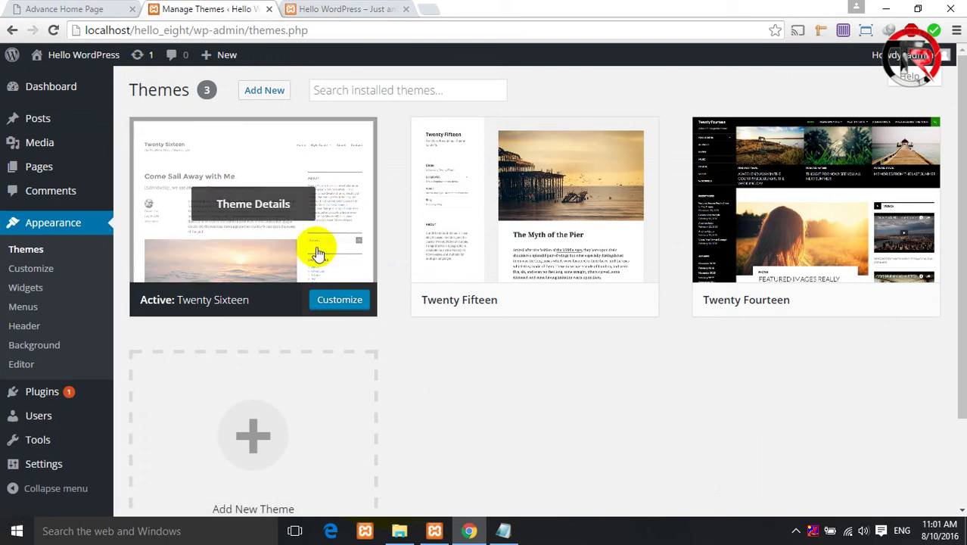
pyautogui.moveTo(854, 276)
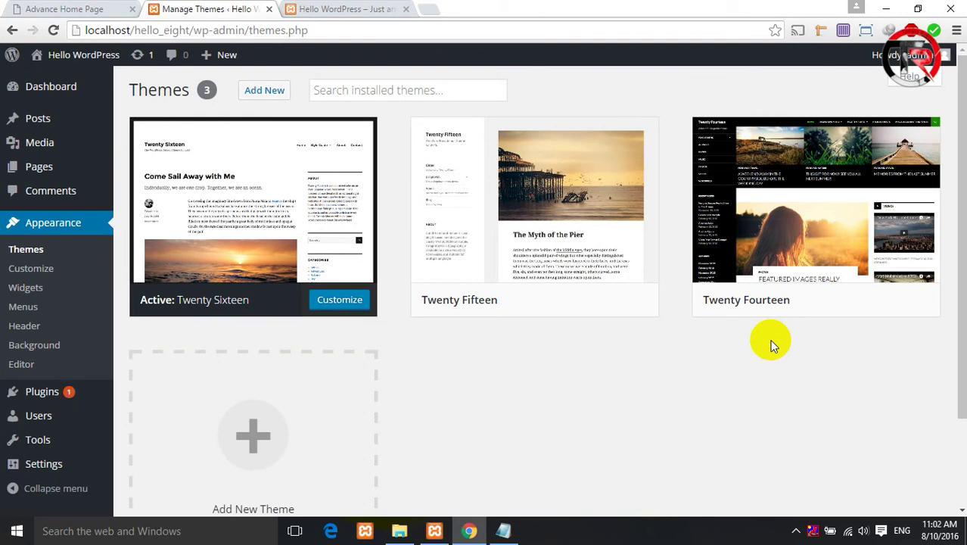
pyautogui.moveTo(287, 234)
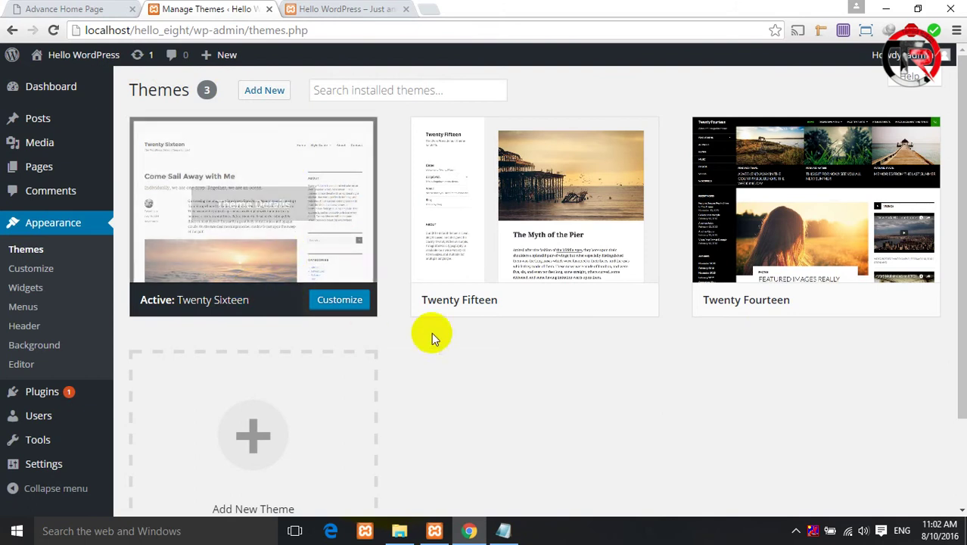
pyautogui.moveTo(540, 302)
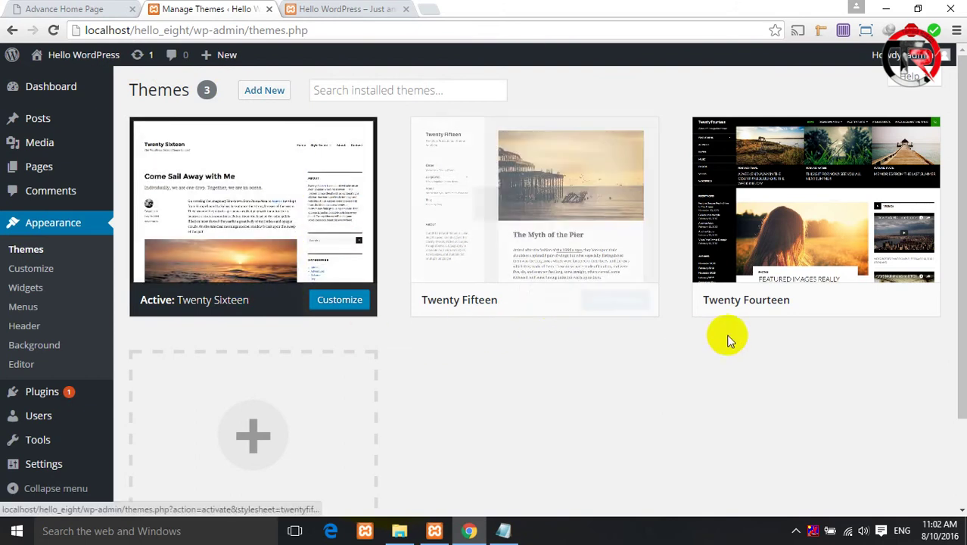
pyautogui.moveTo(835, 306)
pyautogui.moveTo(266, 309)
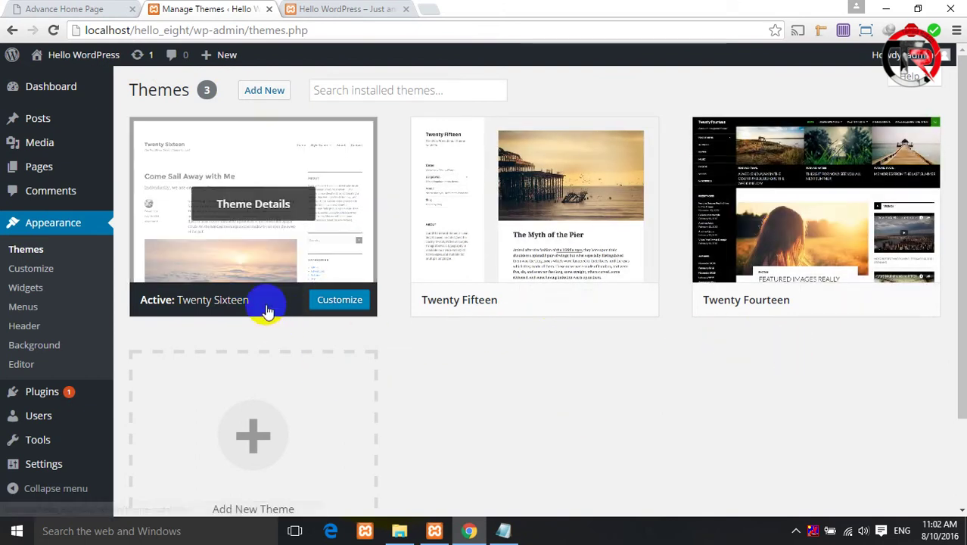
pyautogui.click(367, 8)
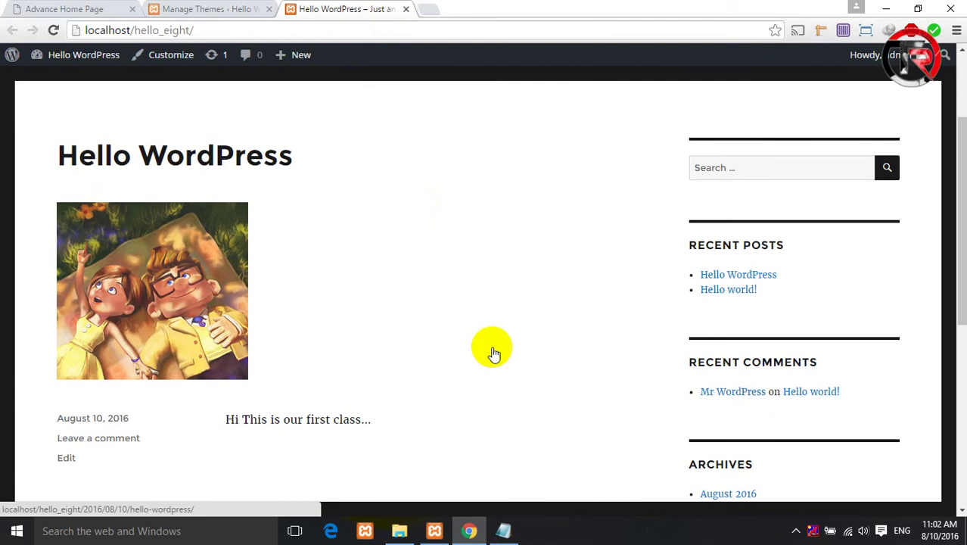
pyautogui.click(227, 9)
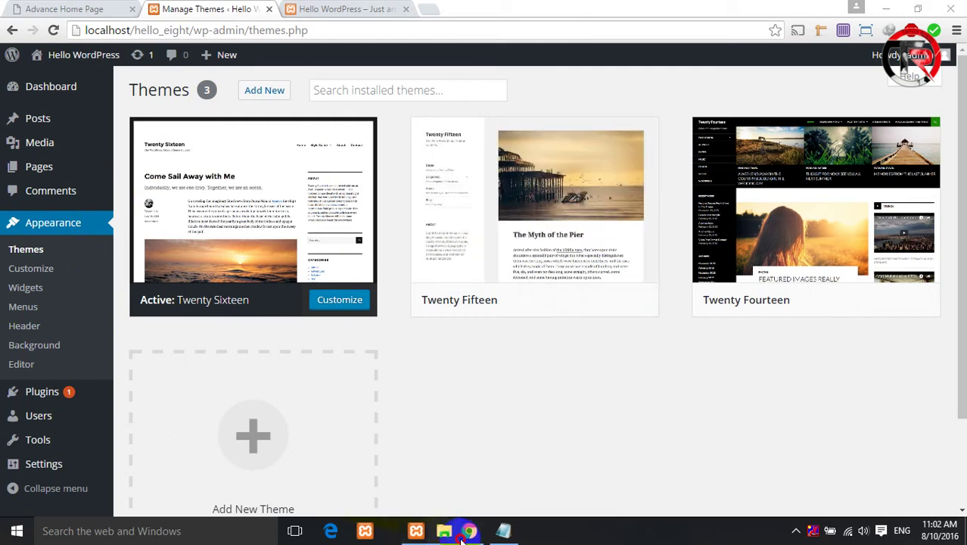
# - Browse from htdocs into hello_eight\wp-content\themes and select the twentysixteen folder
pyautogui.click(446, 531)
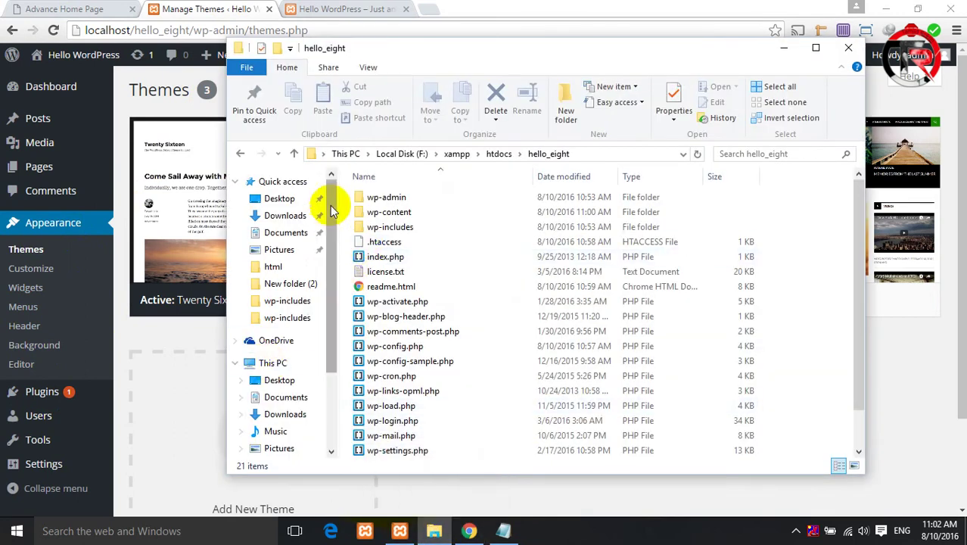
pyautogui.click(294, 154)
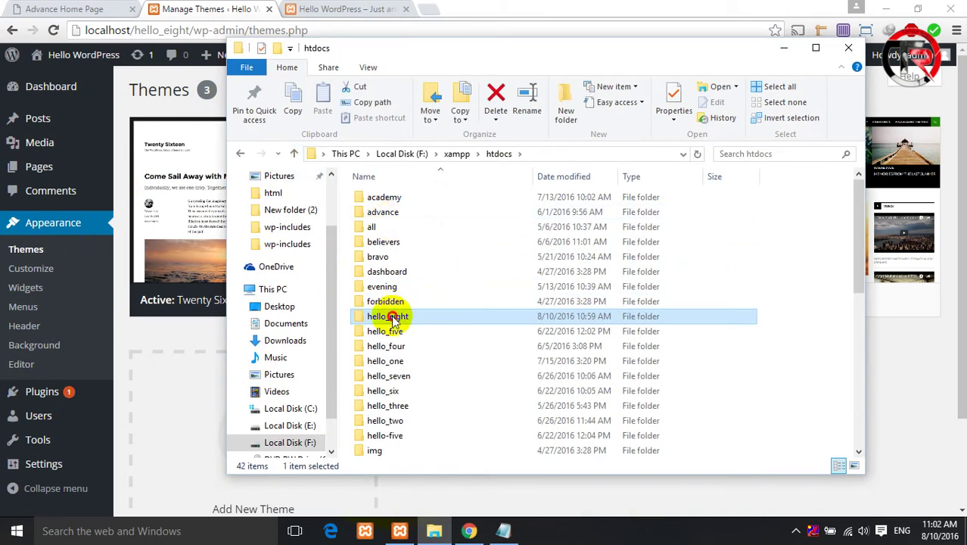
pyautogui.doubleClick(392, 318)
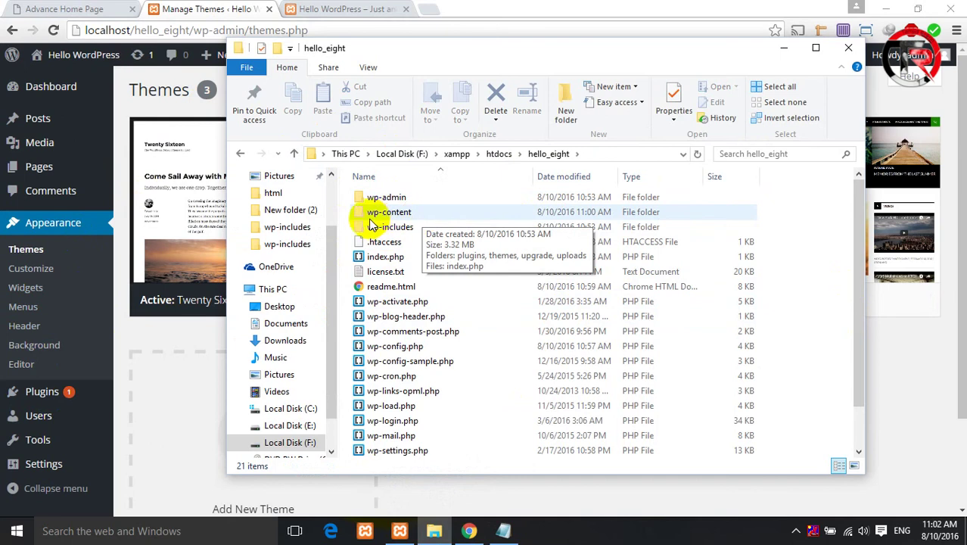
pyautogui.doubleClick(413, 212)
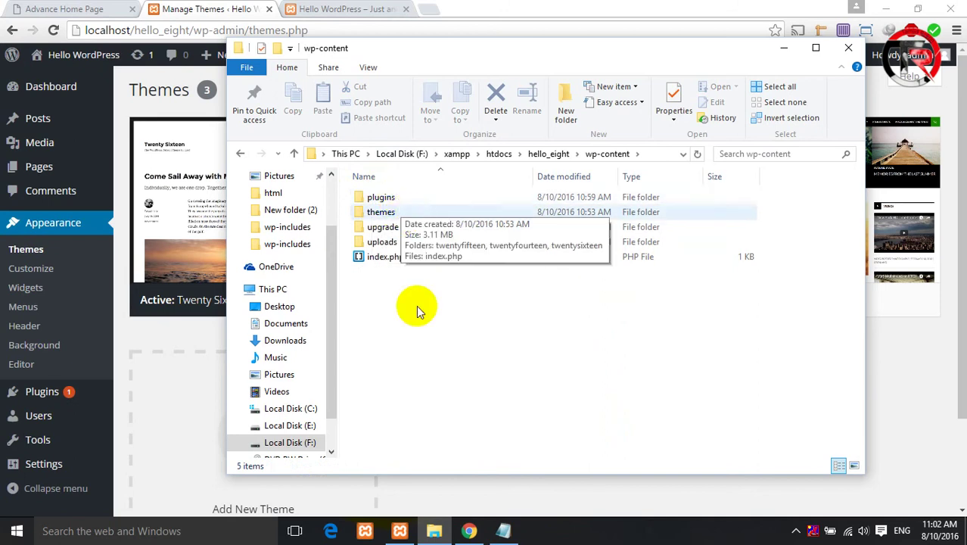
pyautogui.doubleClick(380, 212)
pyautogui.moveTo(414, 199); pyautogui.dragTo(421, 217)
pyautogui.click(419, 227)
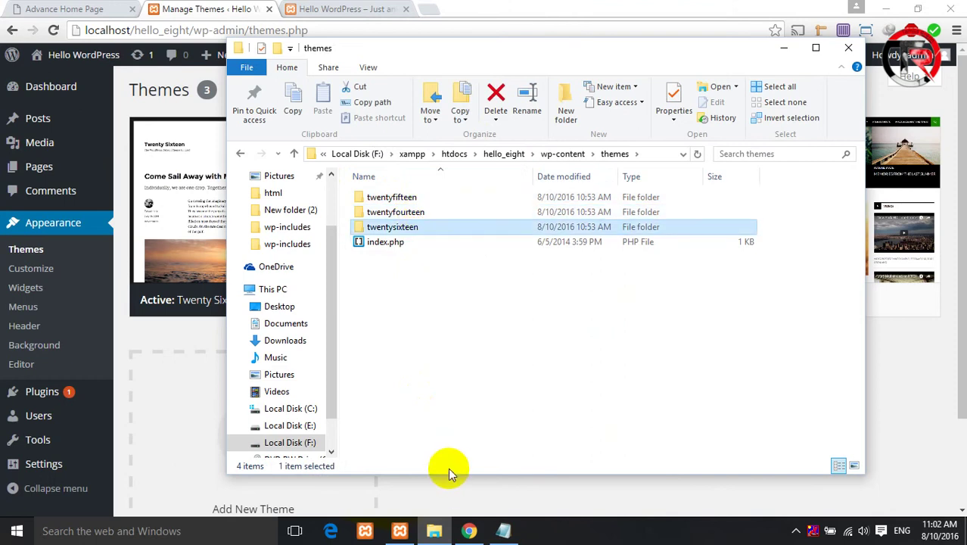
pyautogui.click(787, 50)
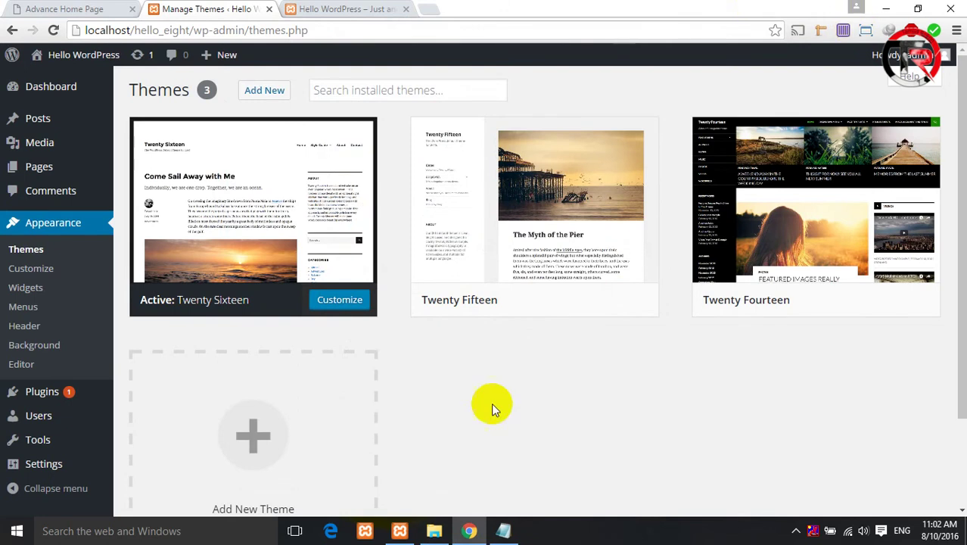
# - Return to hello_eight's themes folder, then minimize windows to reveal the desktop
pyautogui.click(435, 530)
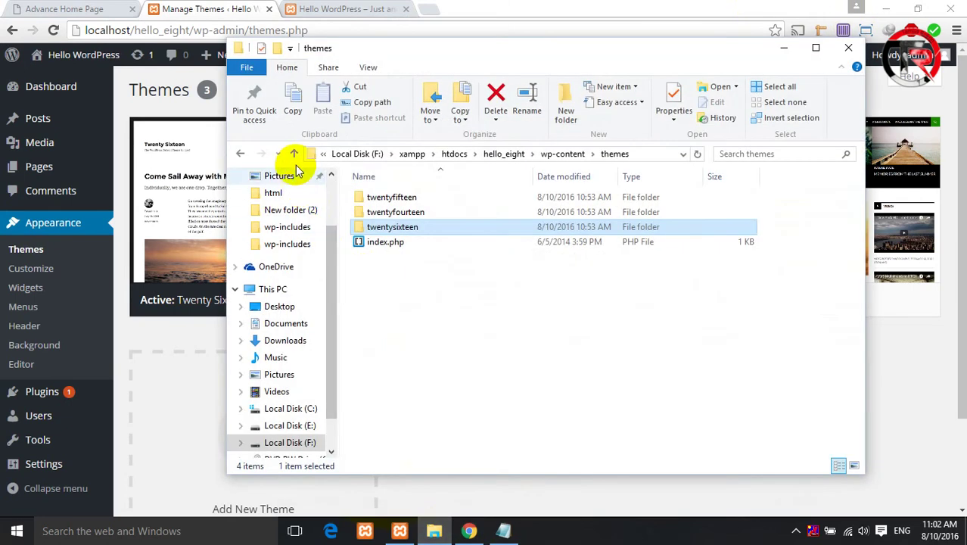
pyautogui.click(294, 157)
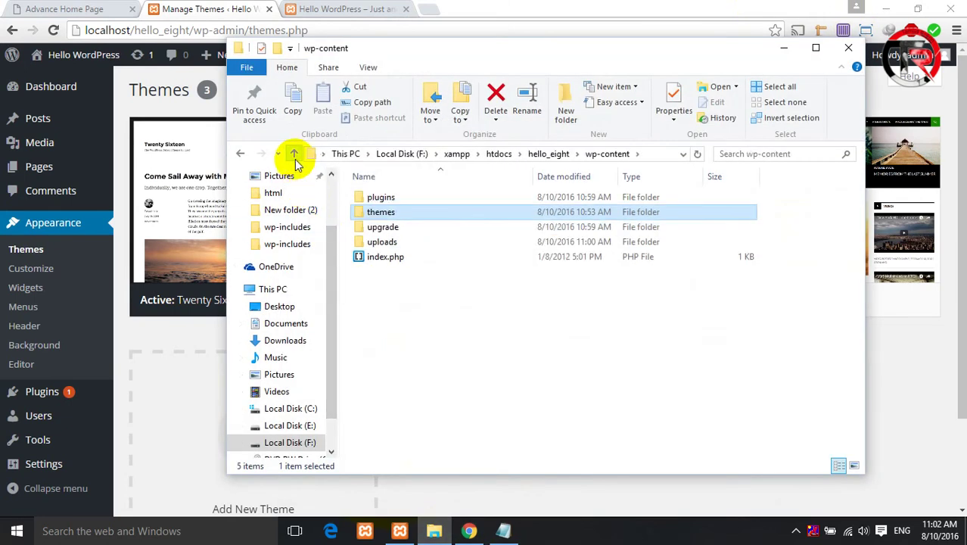
pyautogui.click(294, 157)
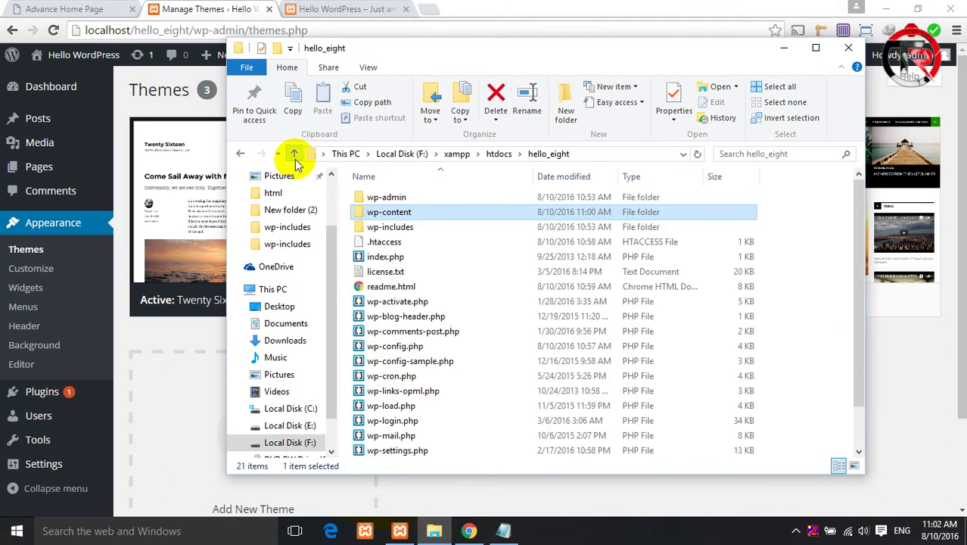
pyautogui.doubleClick(379, 212)
pyautogui.doubleClick(381, 212)
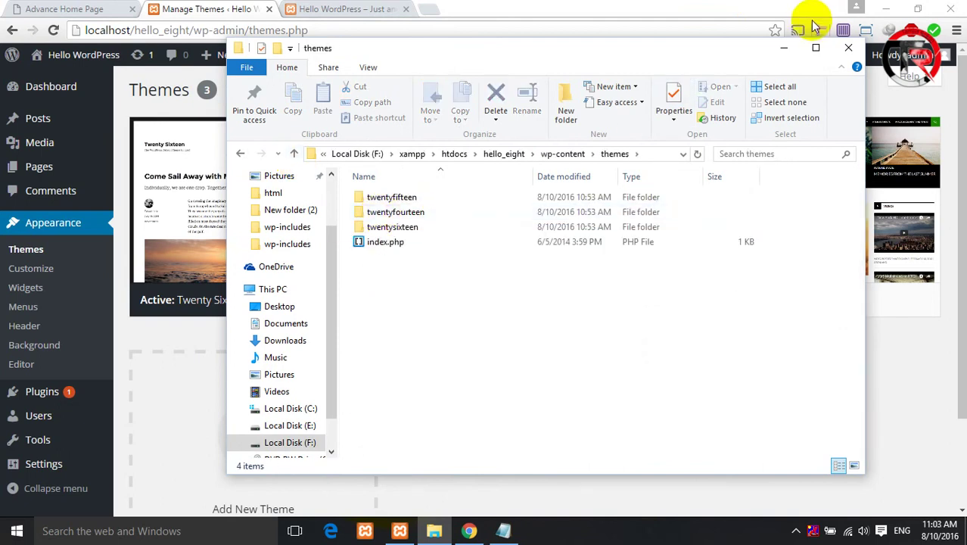
pyautogui.click(785, 47)
pyautogui.click(886, 9)
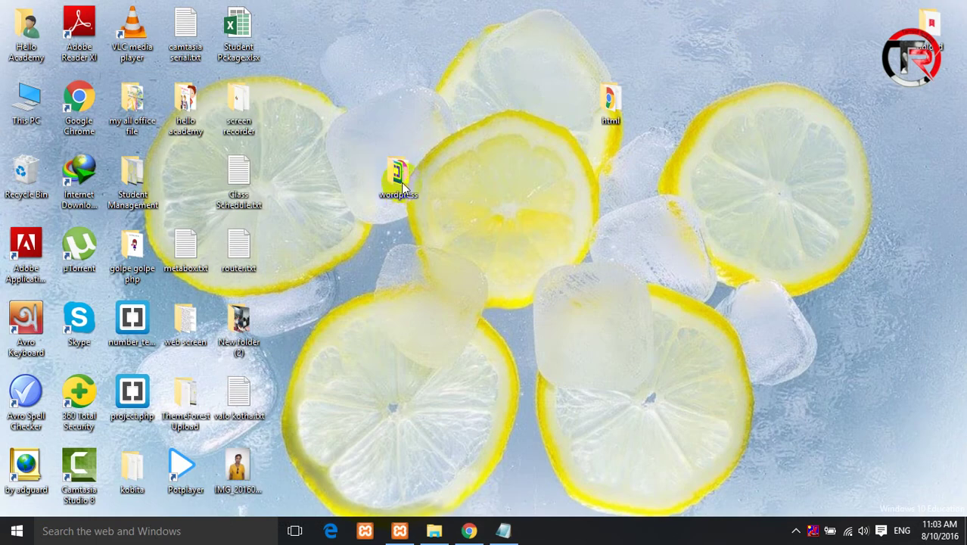
# - Copy the desktop html folder and paste it into hello_eight's themes folder
pyautogui.rightClick(606, 112)
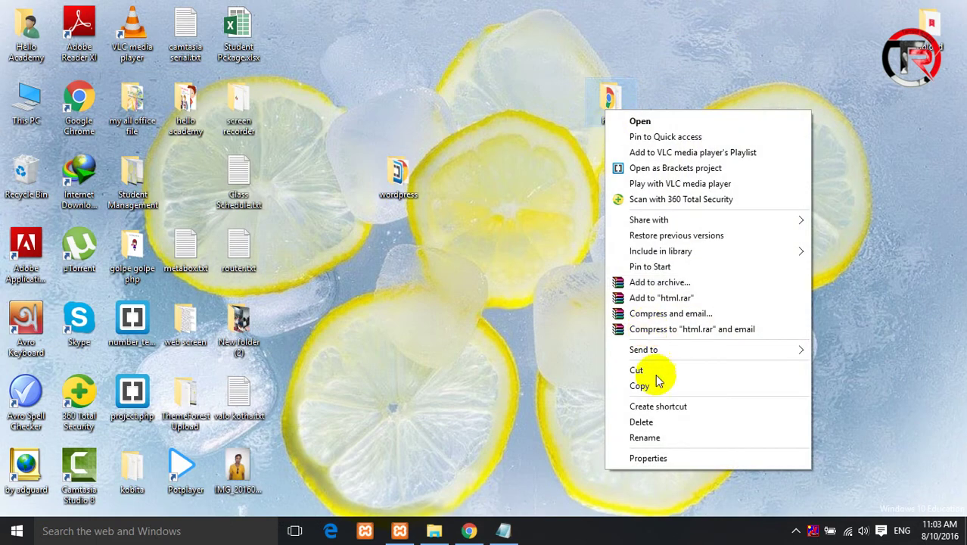
pyautogui.click(581, 437)
pyautogui.click(434, 531)
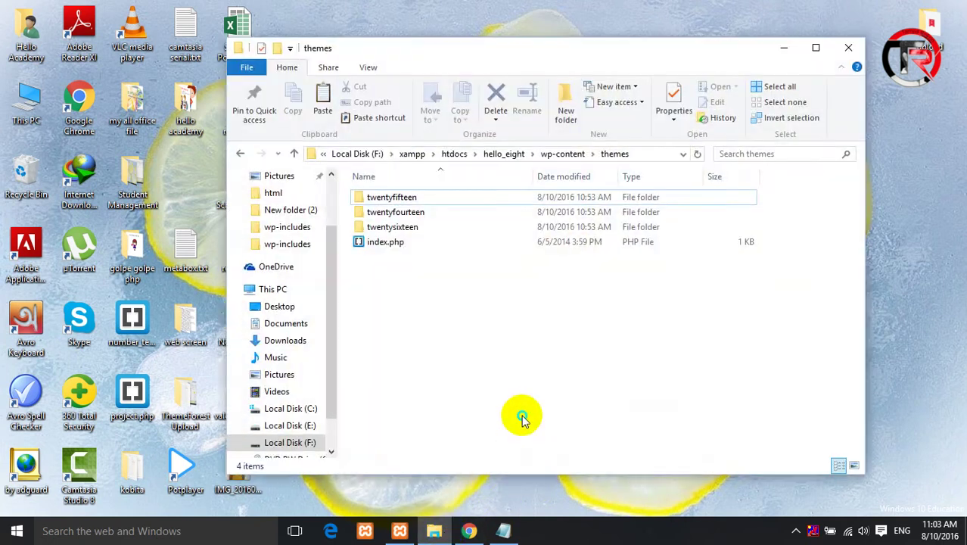
pyautogui.rightClick(522, 415)
pyautogui.click(557, 326)
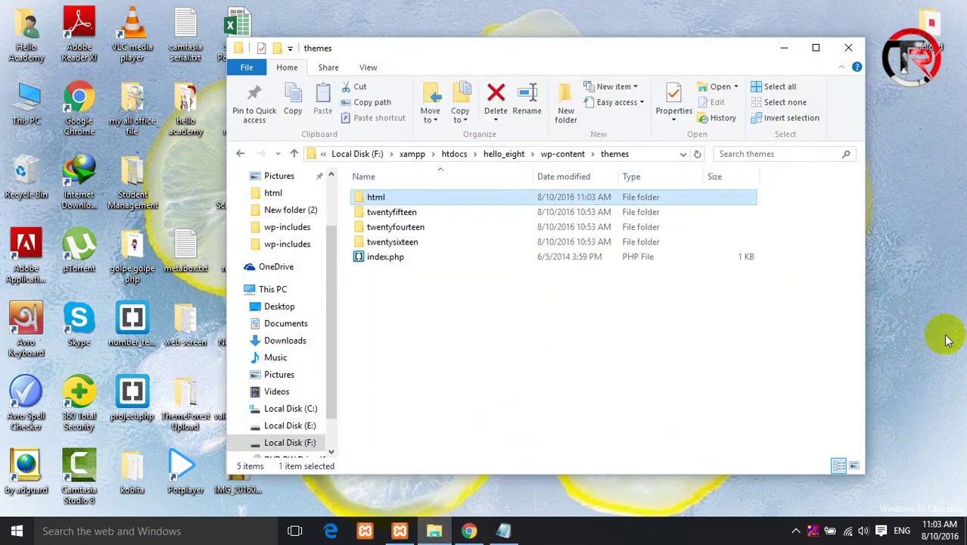
# - Reload the WordPress Themes page to check whether html appears
pyautogui.click(470, 531)
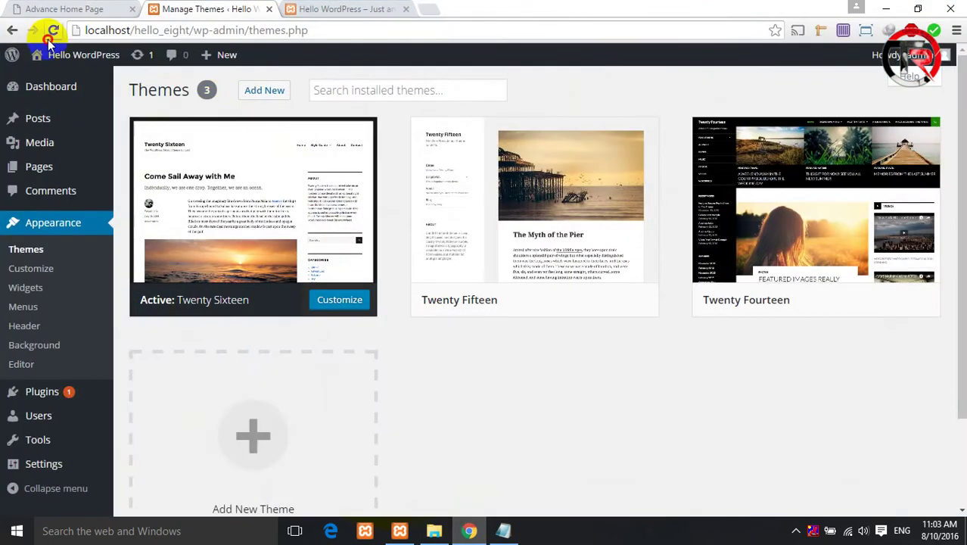
pyautogui.click(48, 36)
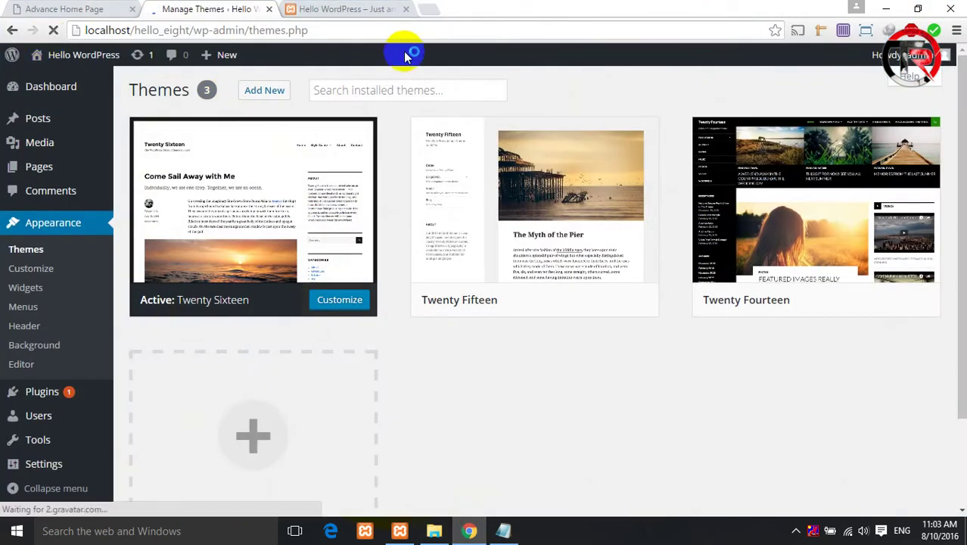
pyautogui.moveTo(777, 259)
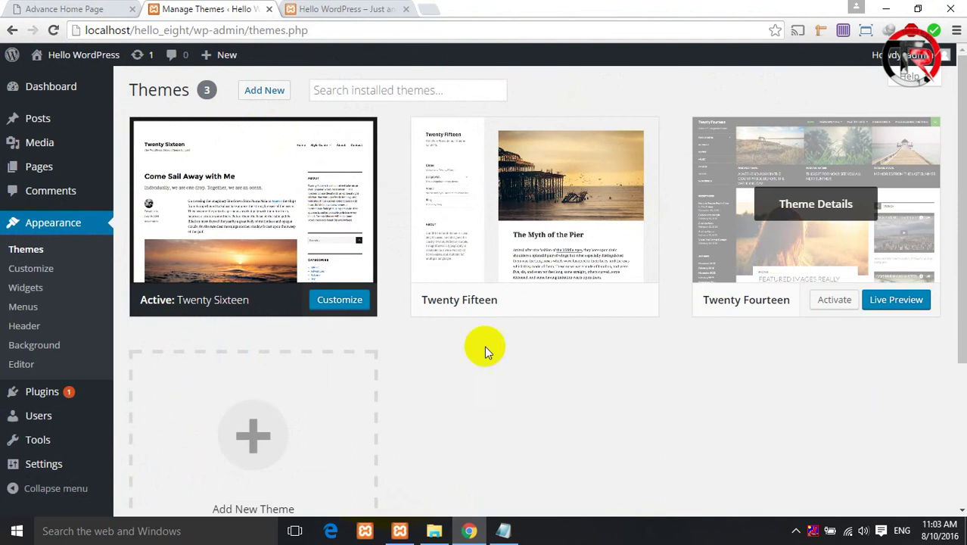
# - Reopen hello_eight's themes folder, scan twentysixteen's files, and go back up to themes
pyautogui.moveTo(434, 531)
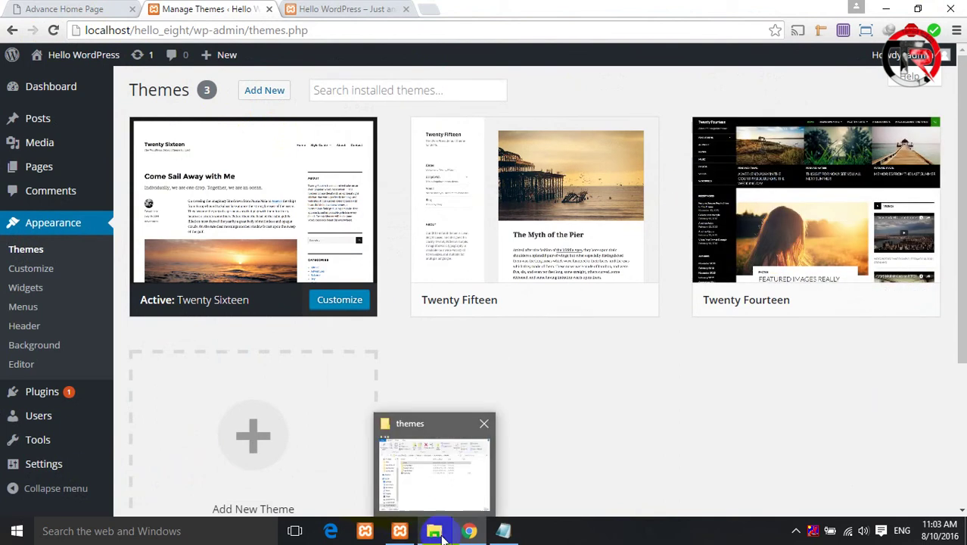
pyautogui.click(424, 488)
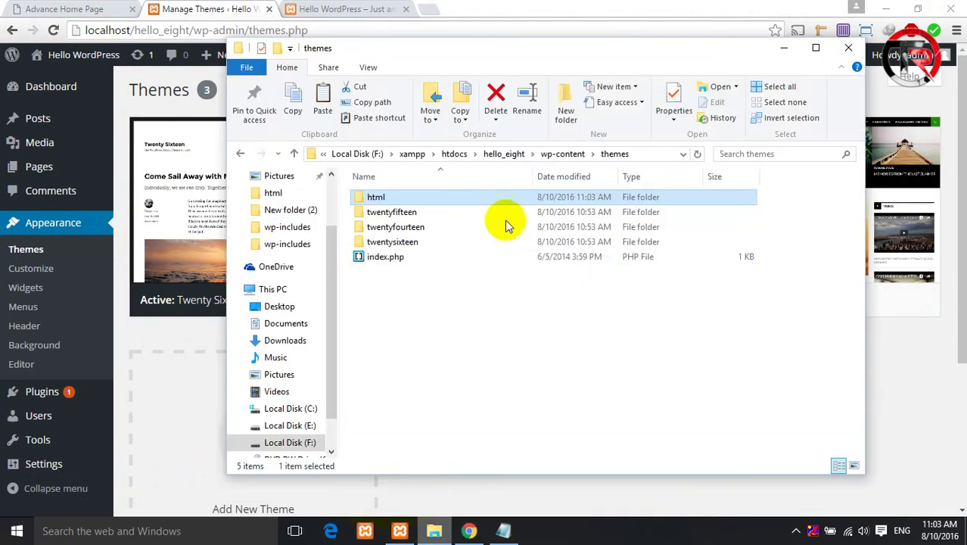
pyautogui.click(293, 154)
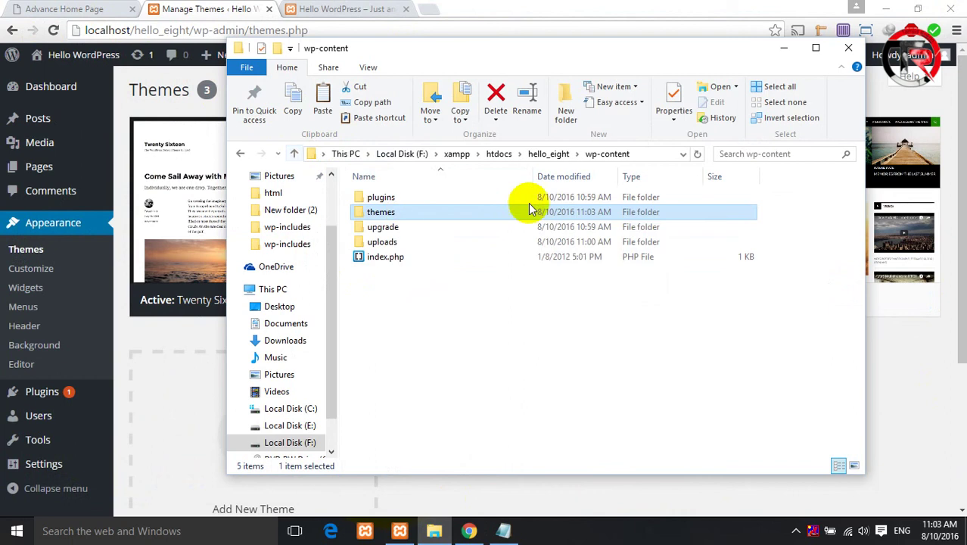
pyautogui.doubleClick(430, 212)
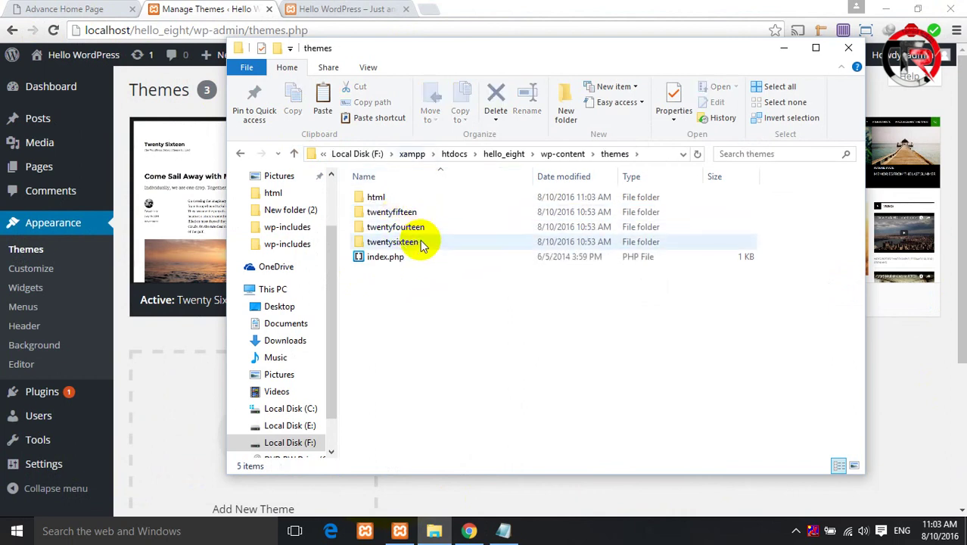
pyautogui.doubleClick(394, 241)
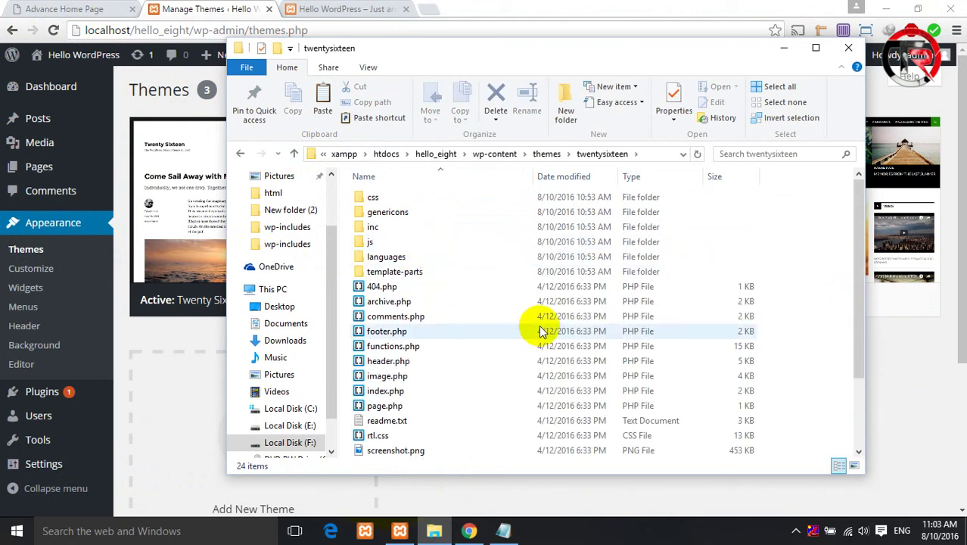
pyautogui.scroll(-1, 465, 306)
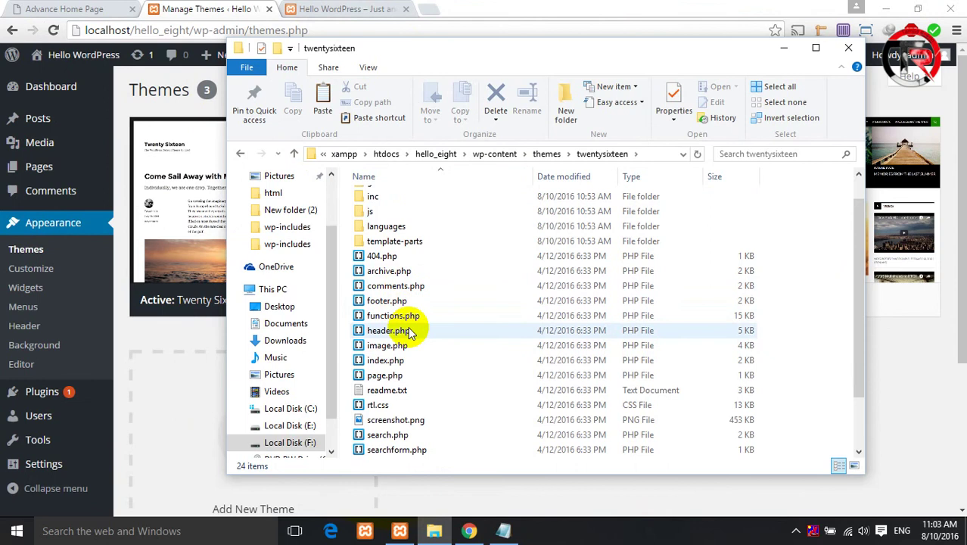
pyautogui.click(294, 155)
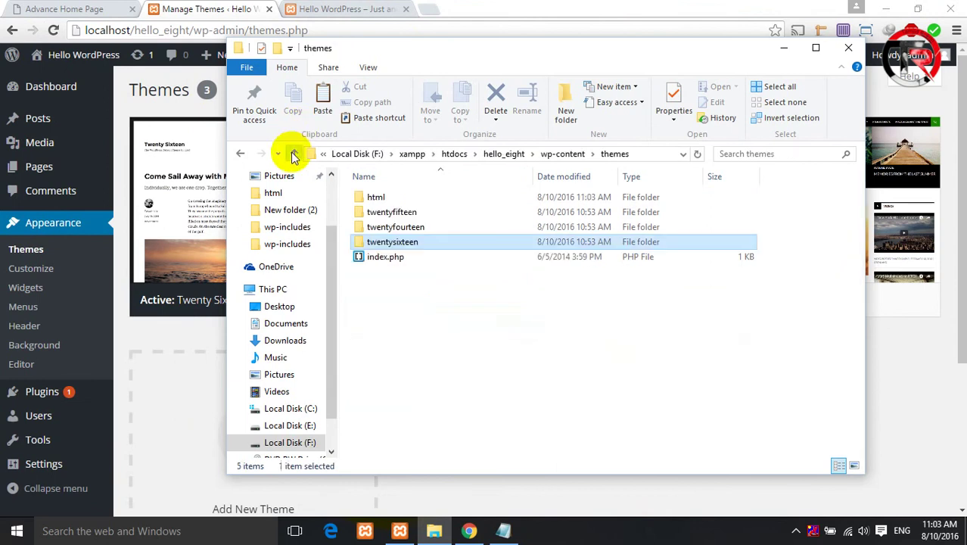
# - Open the html theme folder and rename blog.html and contact.html to .php
pyautogui.doubleClick(376, 198)
pyautogui.click(387, 226)
pyautogui.rightClick(392, 230)
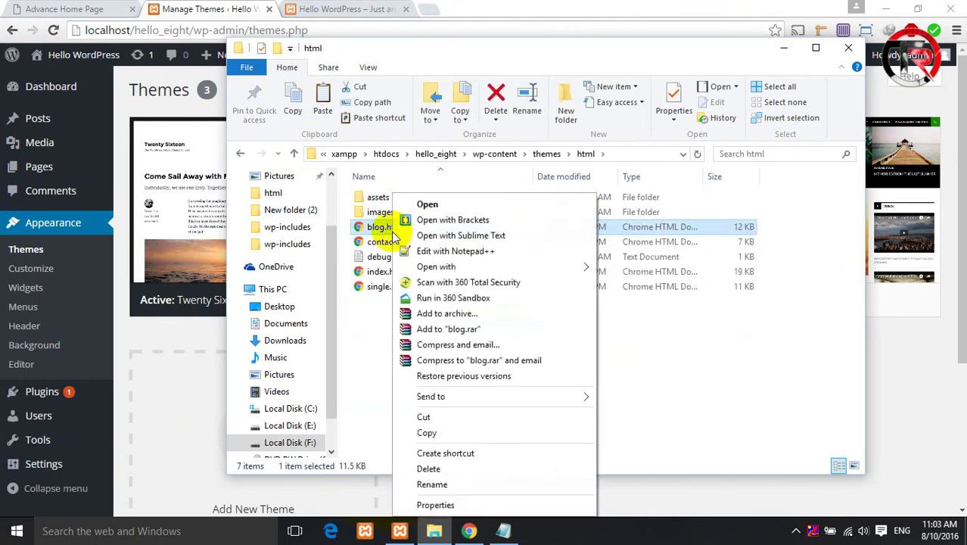
pyautogui.click(443, 484)
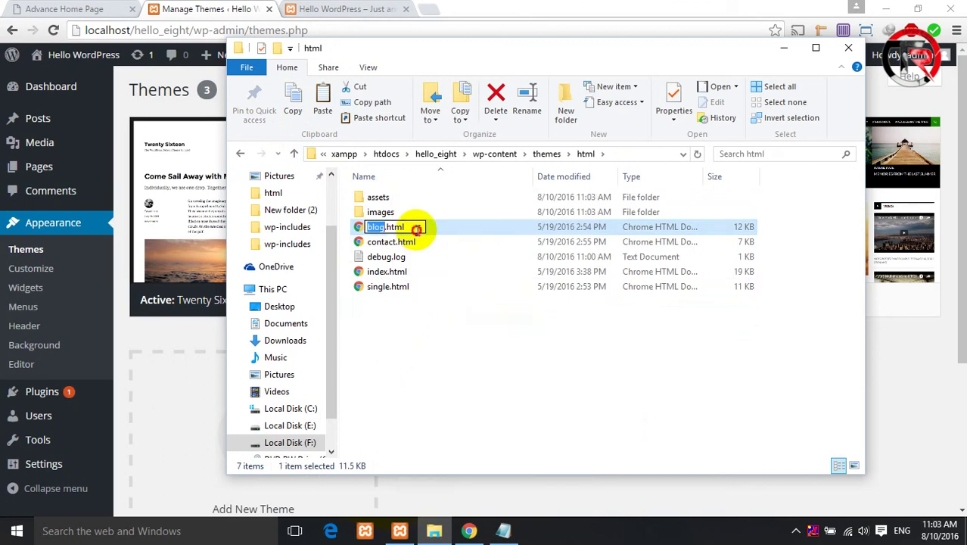
pyautogui.write('p')
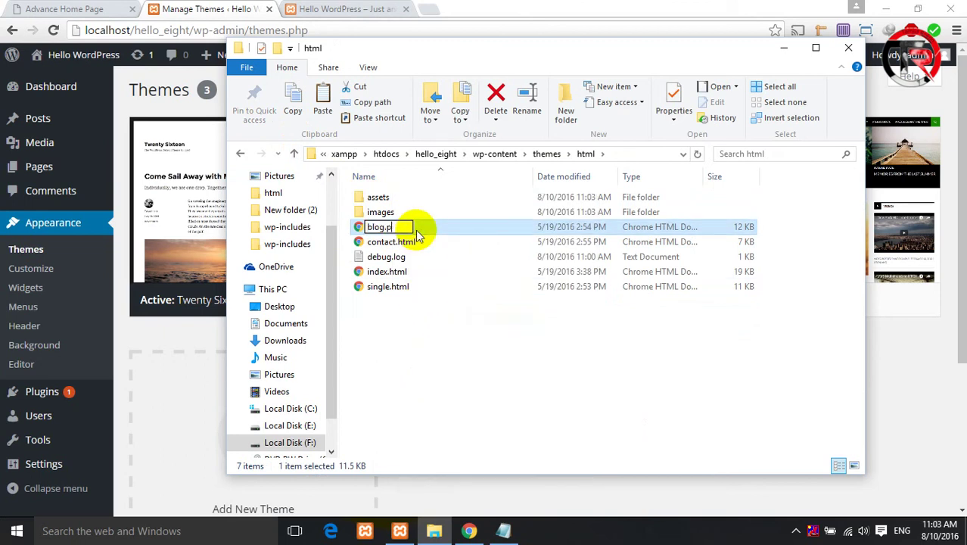
pyautogui.write('hp')
pyautogui.press('Return')
pyautogui.press('Return')
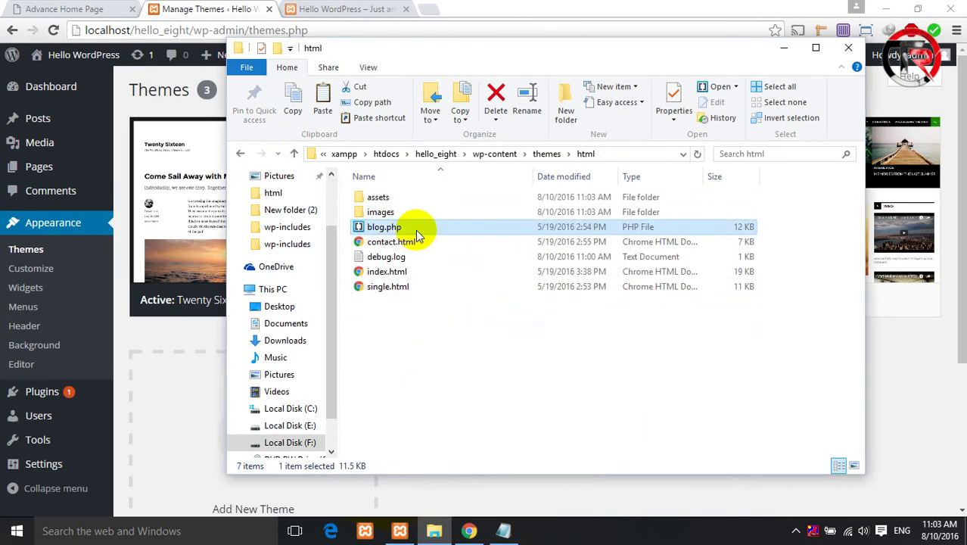
pyautogui.rightClick(407, 244)
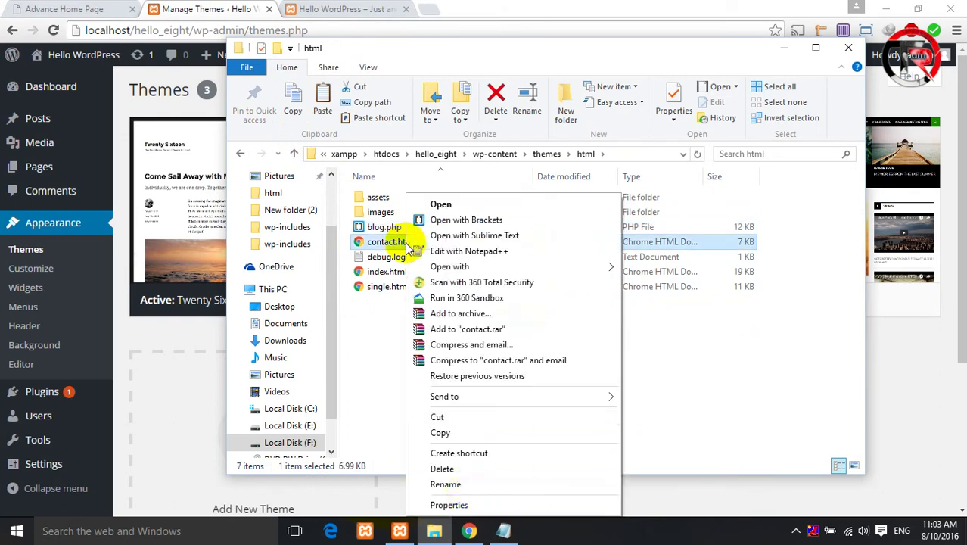
pyautogui.click(460, 489)
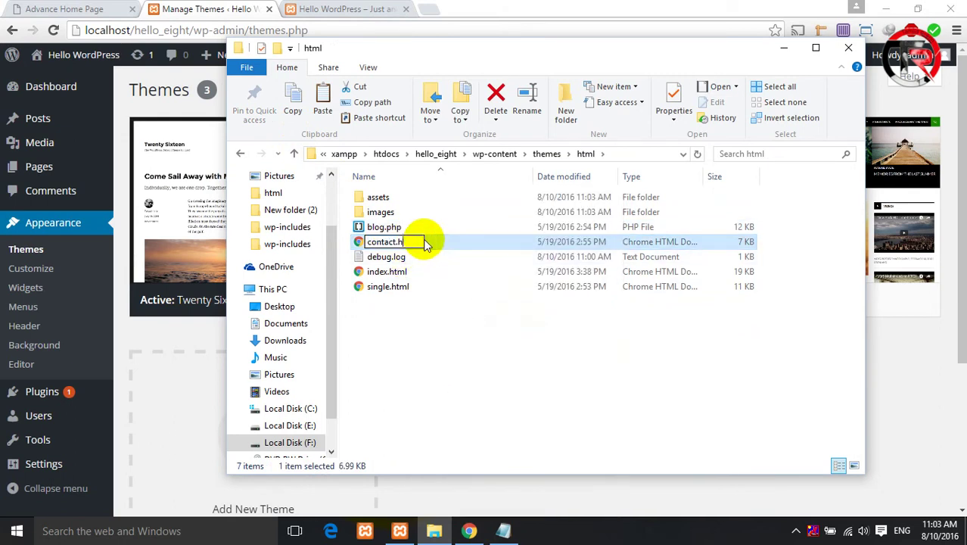
pyautogui.press('Return')
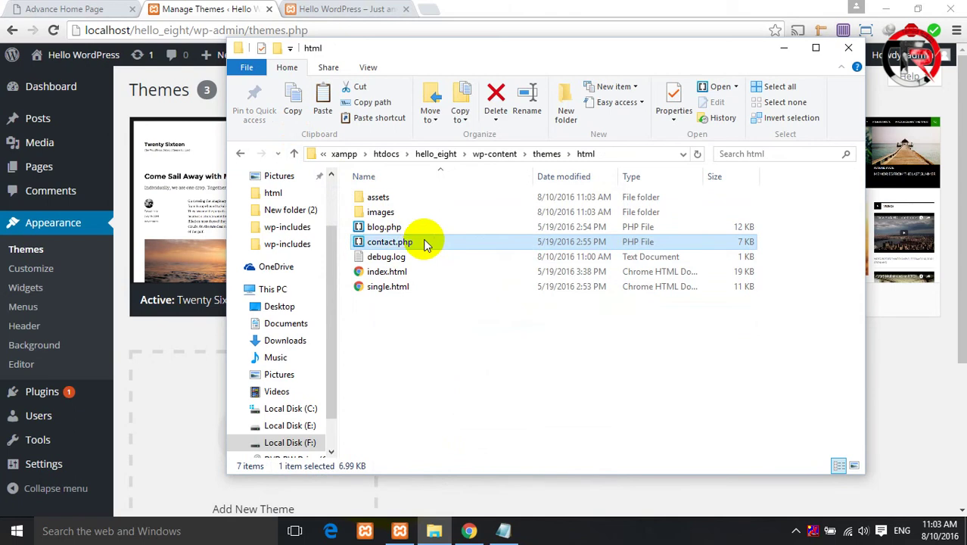
# - Rename index.html and single.html to index.php and single.php
pyautogui.click(392, 277)
pyautogui.rightClick(392, 278)
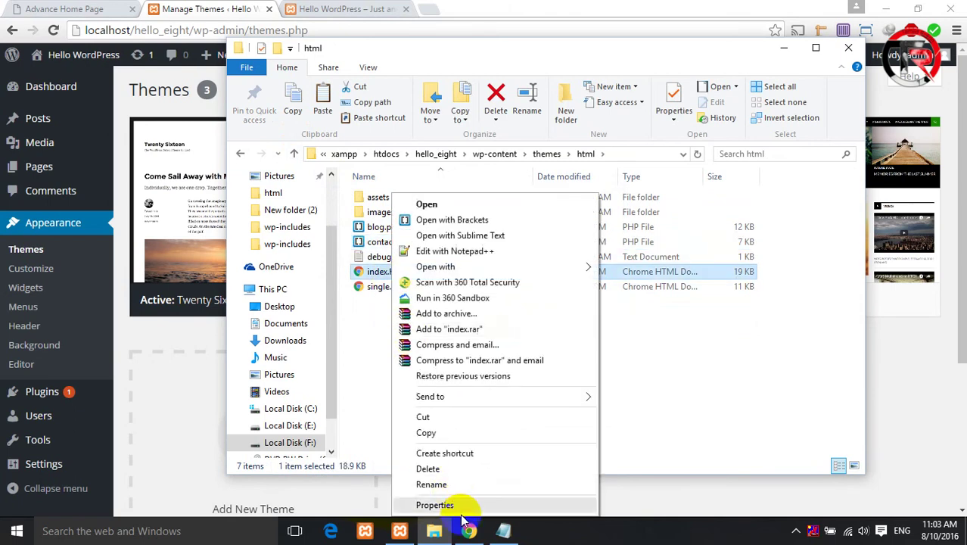
pyautogui.click(439, 485)
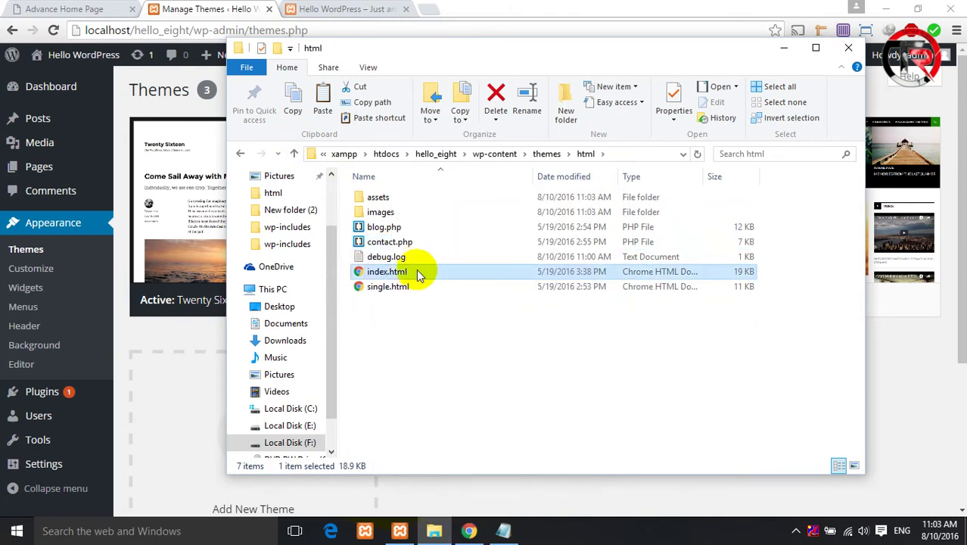
pyautogui.rightClick(420, 274)
pyautogui.click(462, 485)
pyautogui.press('BackSpace')
pyautogui.press('BackSpace')
pyautogui.press('BackSpace')
pyautogui.write('php')
pyautogui.press('Return')
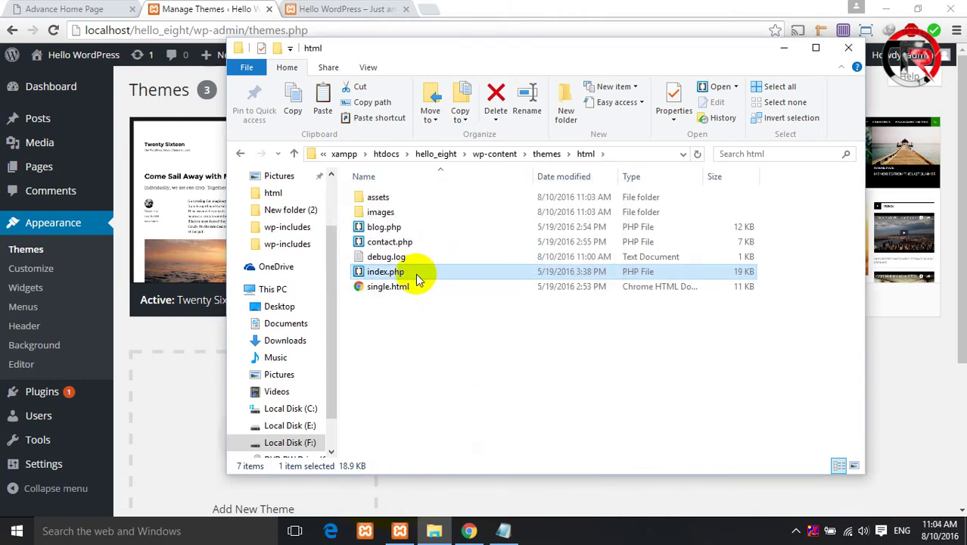
pyautogui.rightClick(416, 284)
pyautogui.click(457, 484)
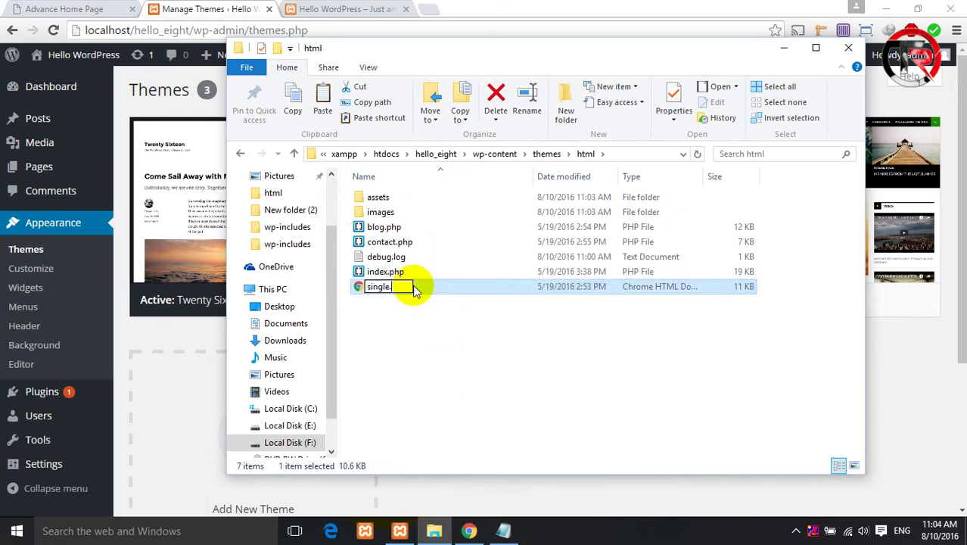
pyautogui.press('Return')
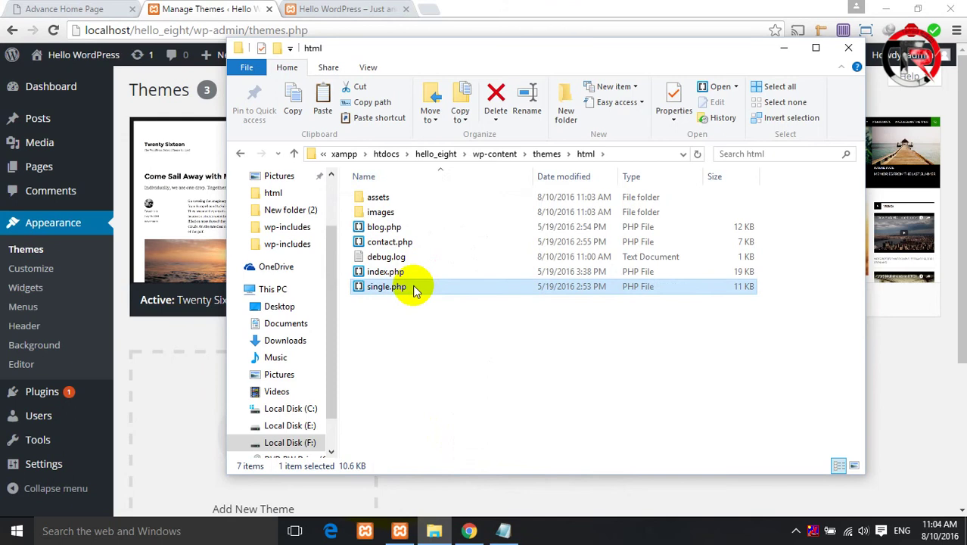
pyautogui.click(47, 89)
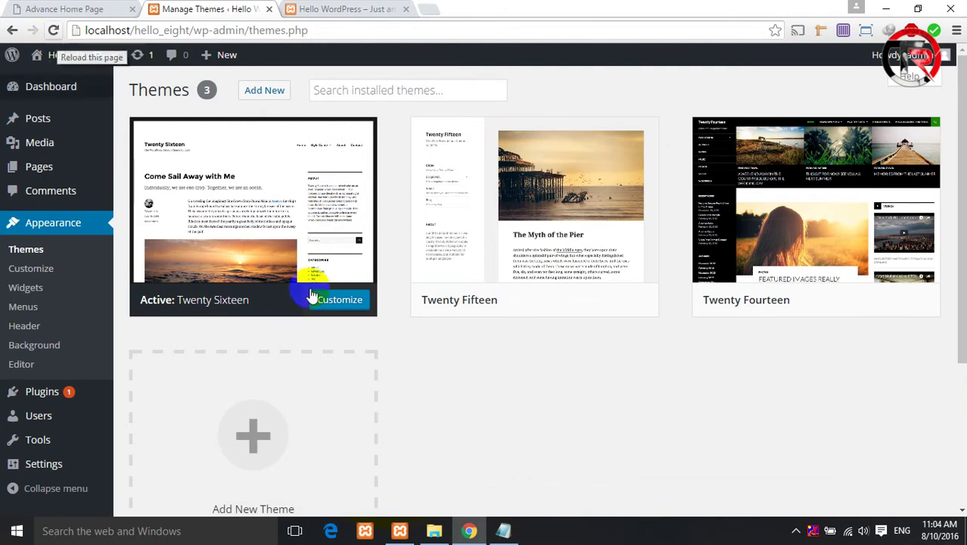
# - Bring File Explorer back and go up from html to hello_eight's themes folder
pyautogui.moveTo(820, 244)
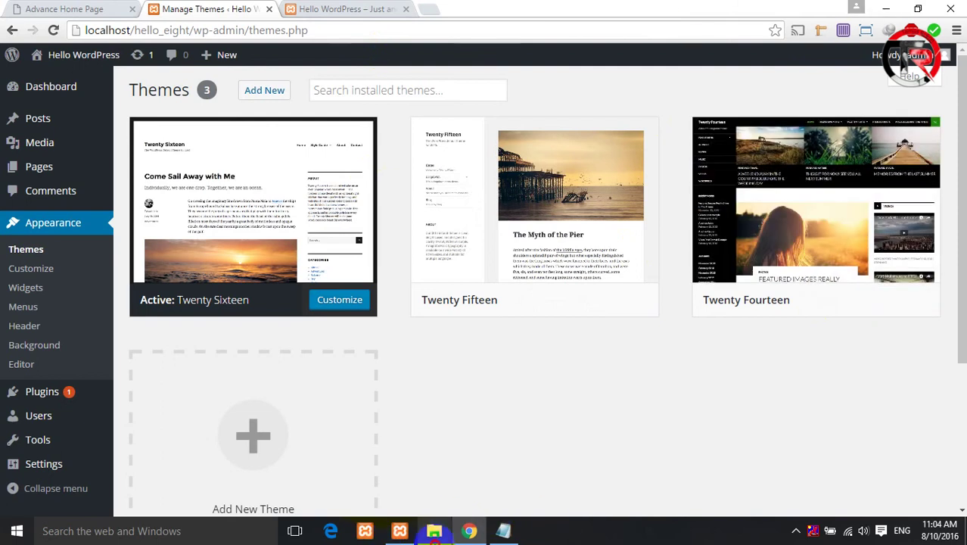
pyautogui.click(434, 531)
pyautogui.click(294, 155)
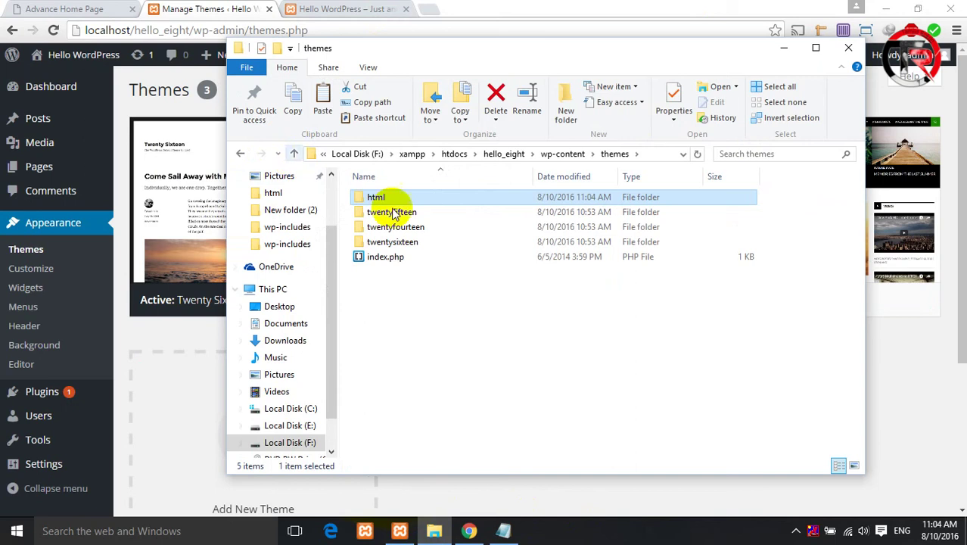
# - Open twentysixteen's style.css in Notepad++
pyautogui.click(419, 245)
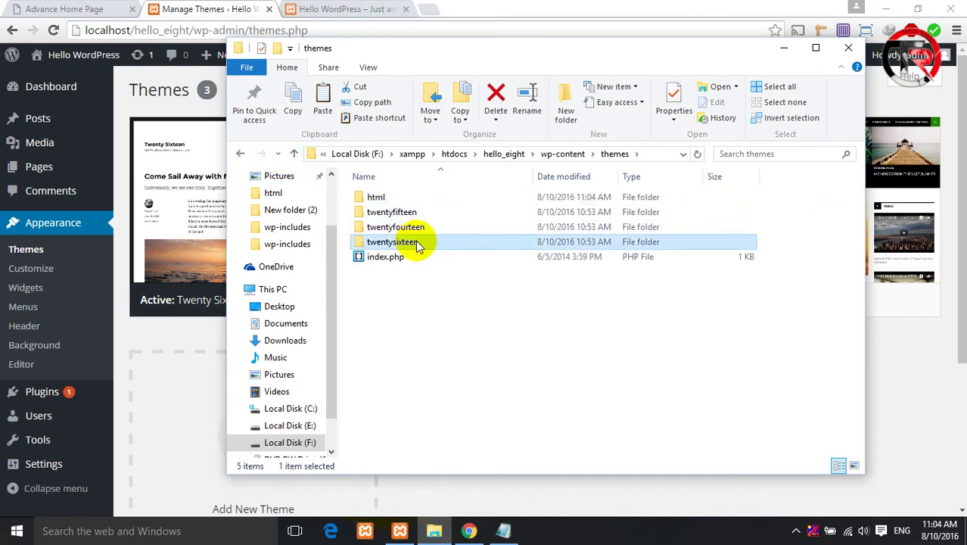
pyautogui.doubleClick(418, 246)
pyautogui.scroll(-1, 432, 268)
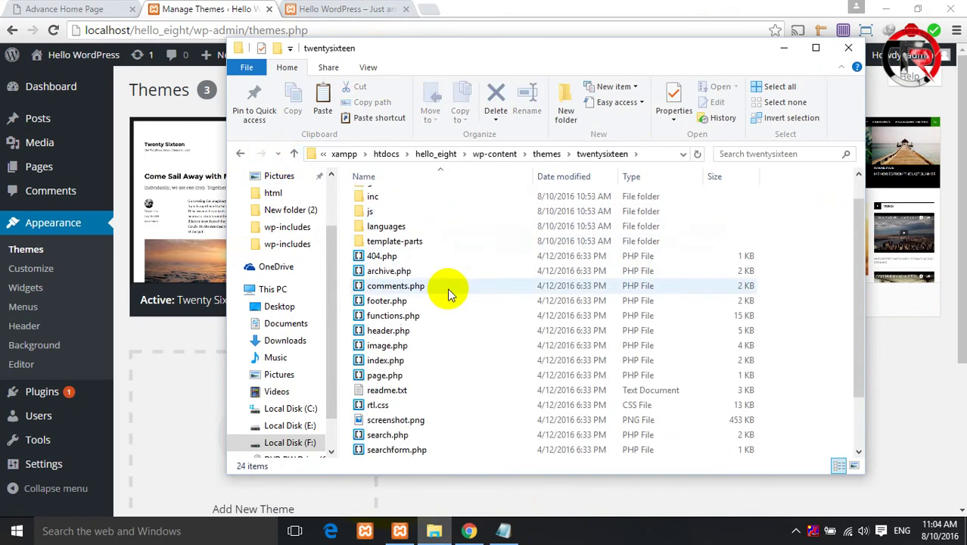
pyautogui.scroll(-1, 432, 333)
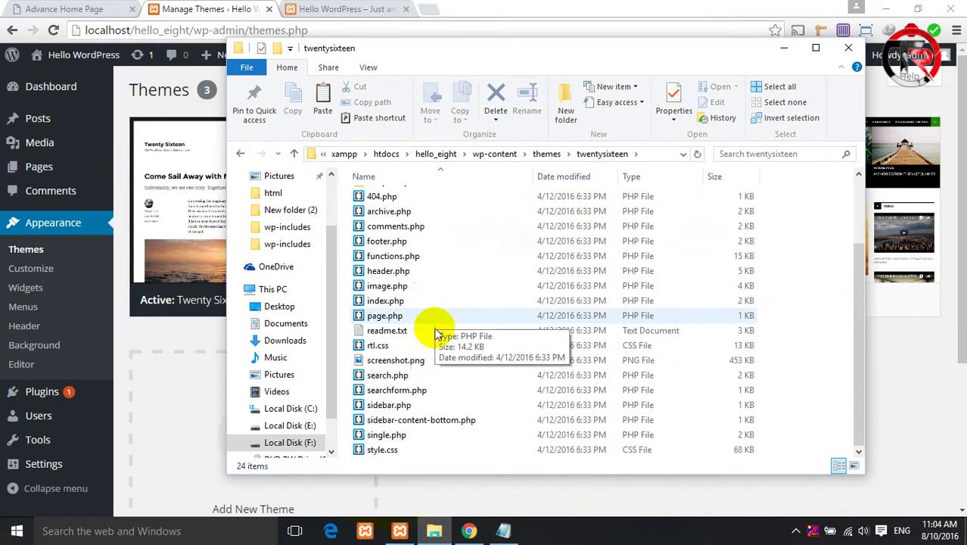
pyautogui.click(393, 450)
pyautogui.rightClick(395, 449)
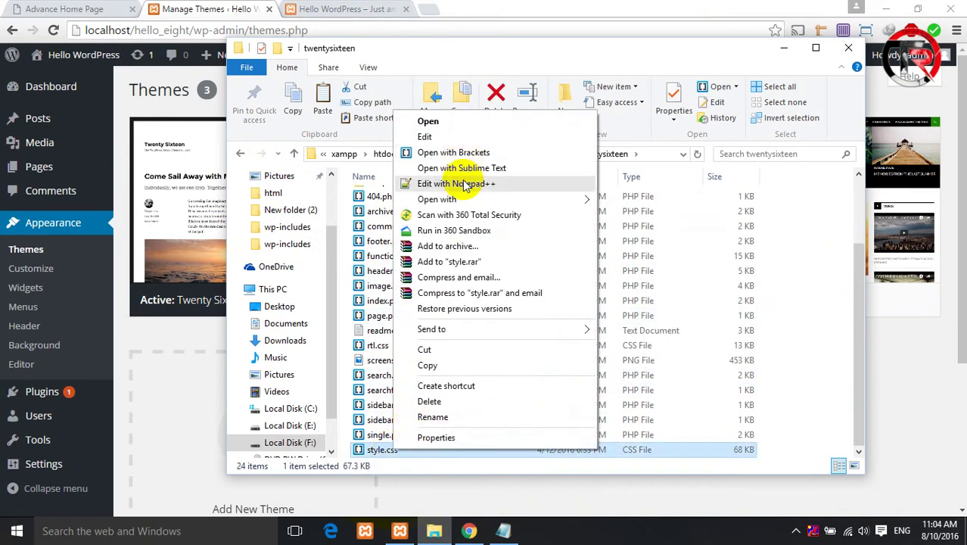
pyautogui.click(458, 183)
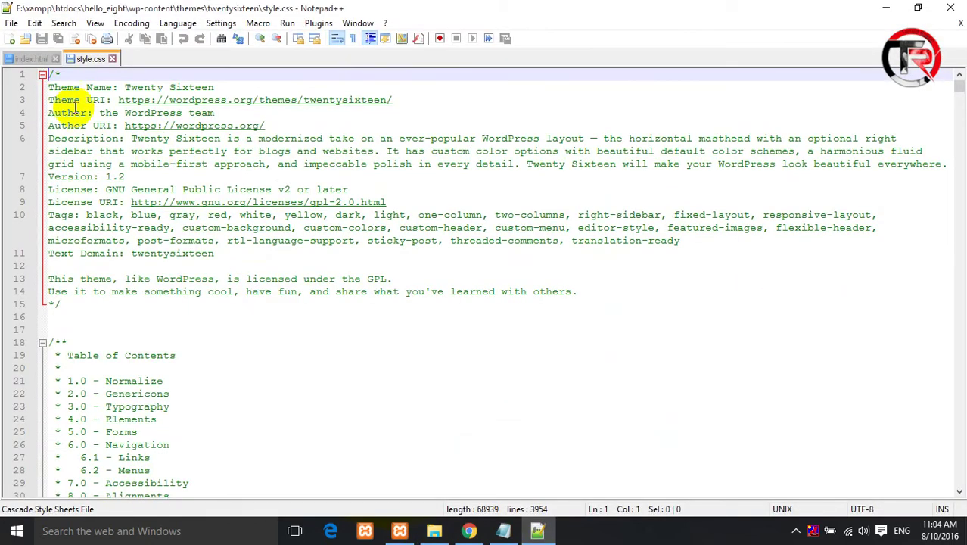
# - Highlight header comment lines 2–15, then minimize Notepad++ and return to the themes folder
pyautogui.moveTo(60, 74); pyautogui.dragTo(41, 76)
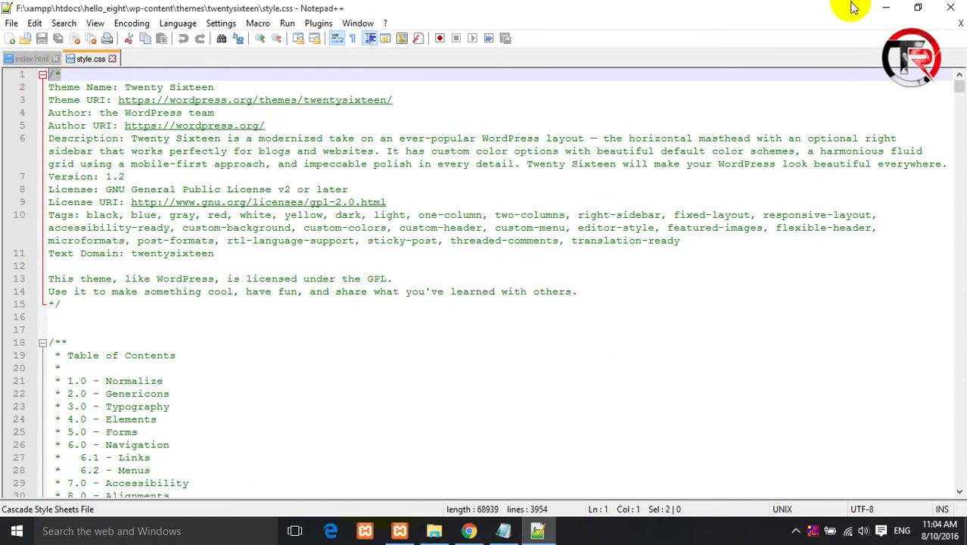
pyautogui.moveTo(34, 317); pyautogui.dragTo(38, 89)
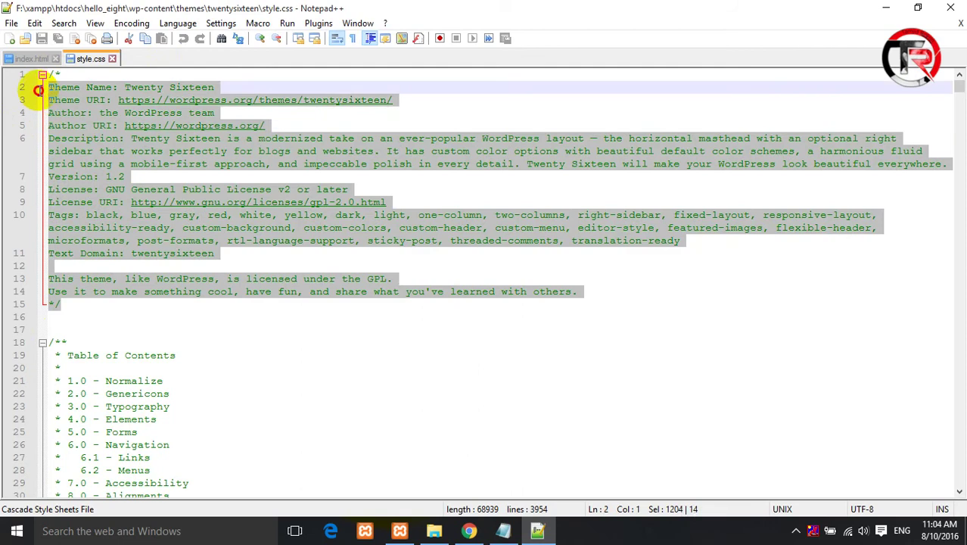
pyautogui.click(237, 265)
pyautogui.click(886, 8)
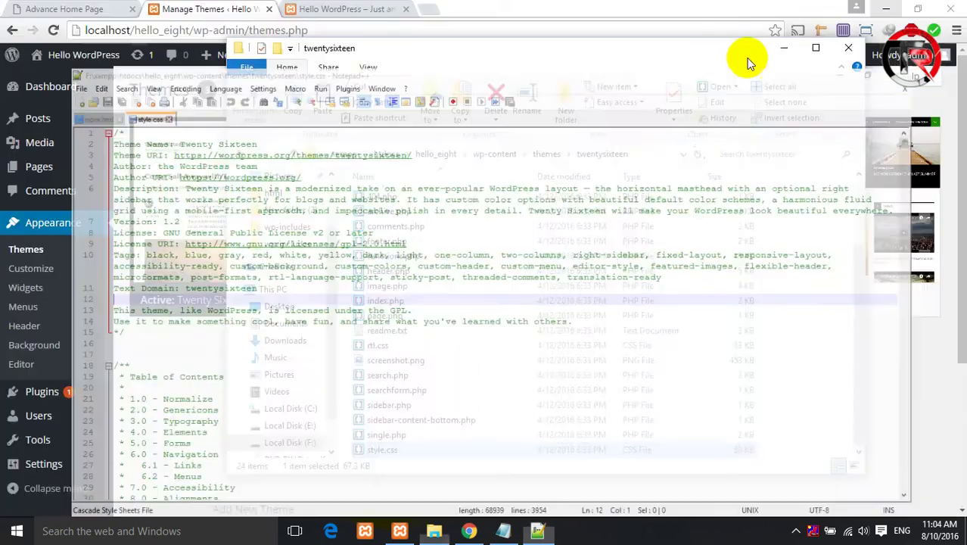
pyautogui.click(294, 154)
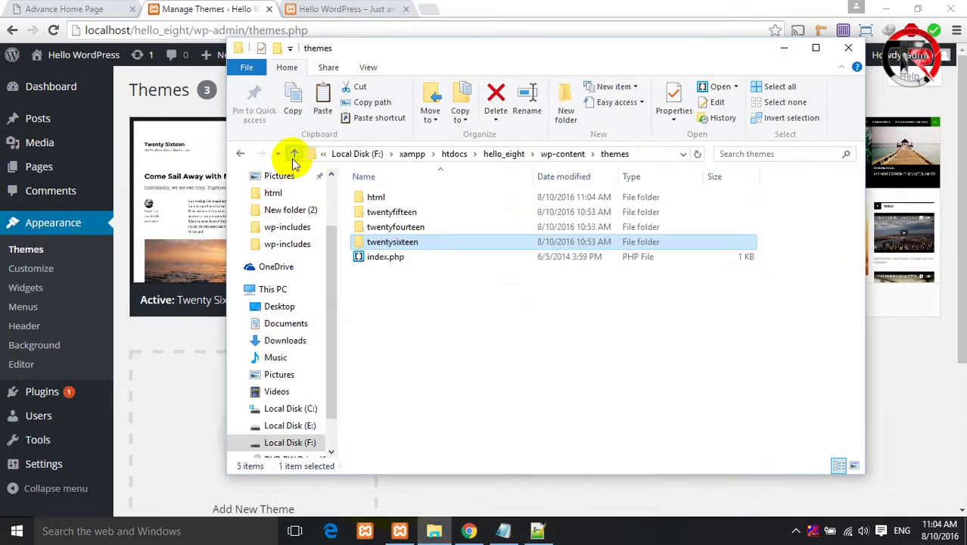
# - Create an empty style.css in the html theme folder, accepting the extension change
pyautogui.doubleClick(376, 197)
pyautogui.rightClick(493, 398)
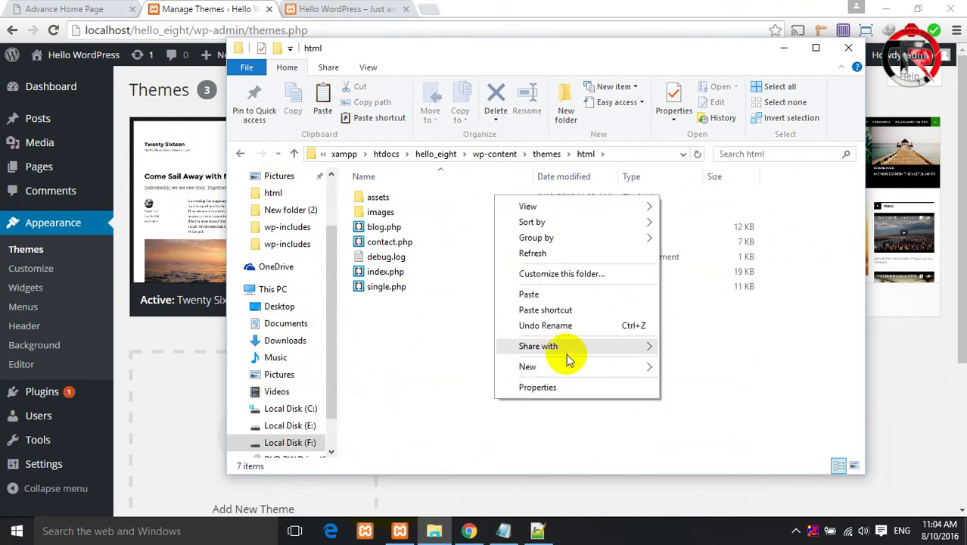
pyautogui.moveTo(564, 369)
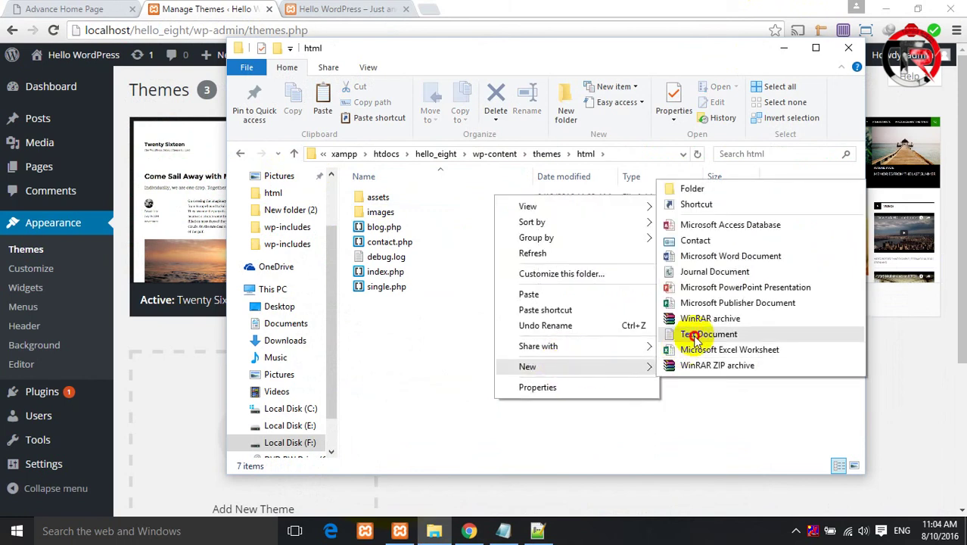
pyautogui.click(695, 335)
pyautogui.write('style.c')
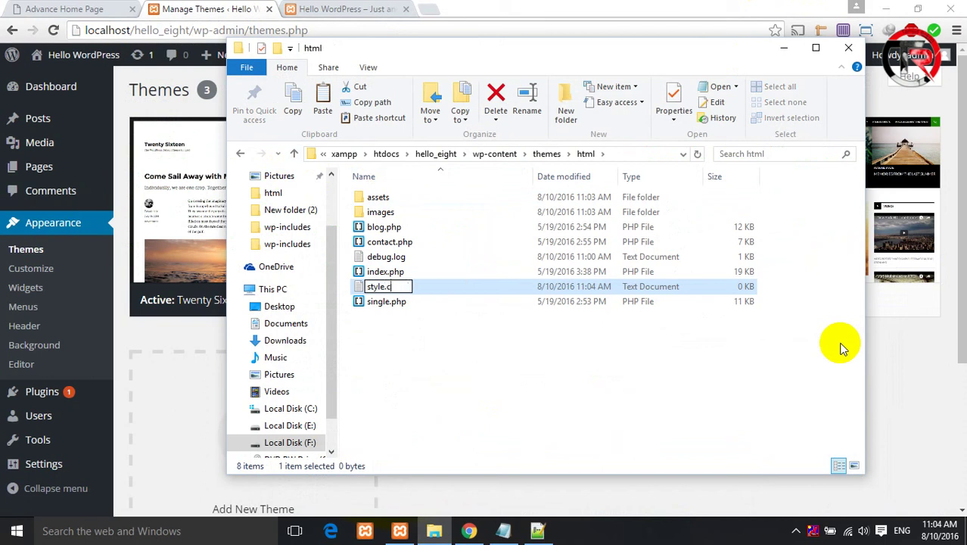
pyautogui.write('ss')
pyautogui.press('Return')
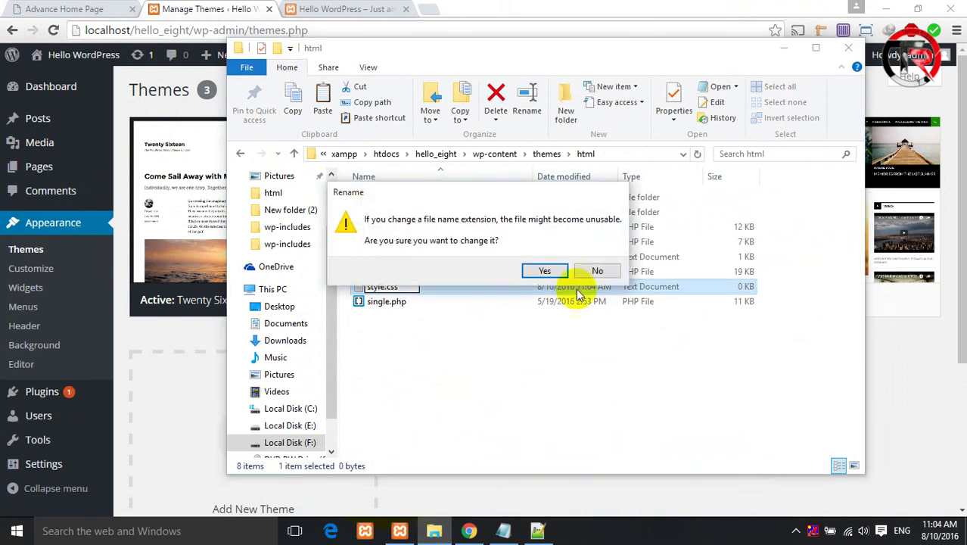
pyautogui.click(561, 272)
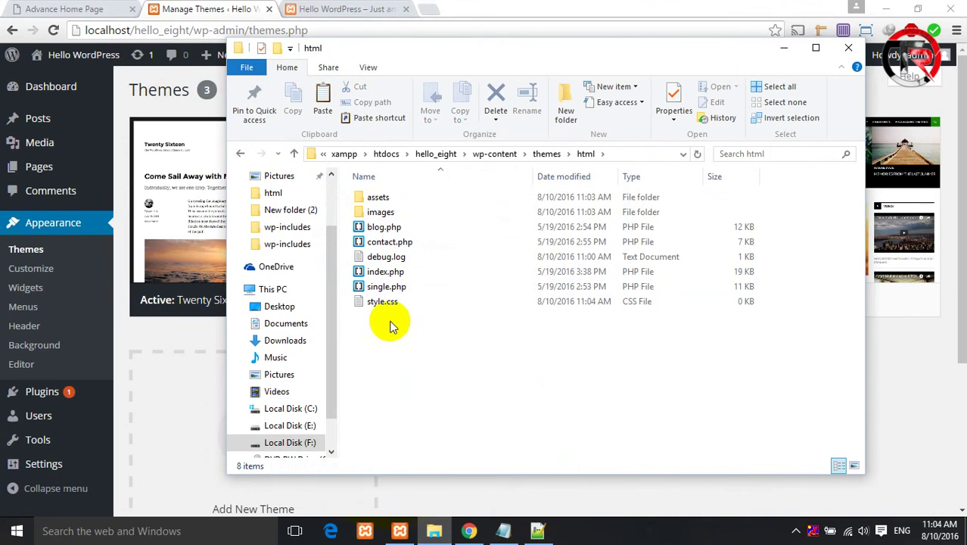
pyautogui.click(954, 318)
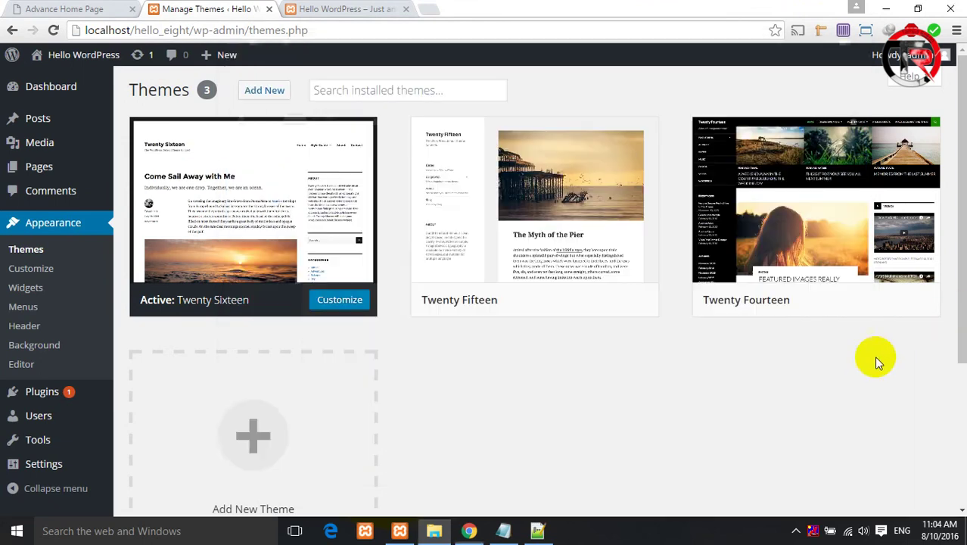
# - Reload the Themes page so it shows 4 themes, and view Twenty Sixteen's details
pyautogui.click(53, 30)
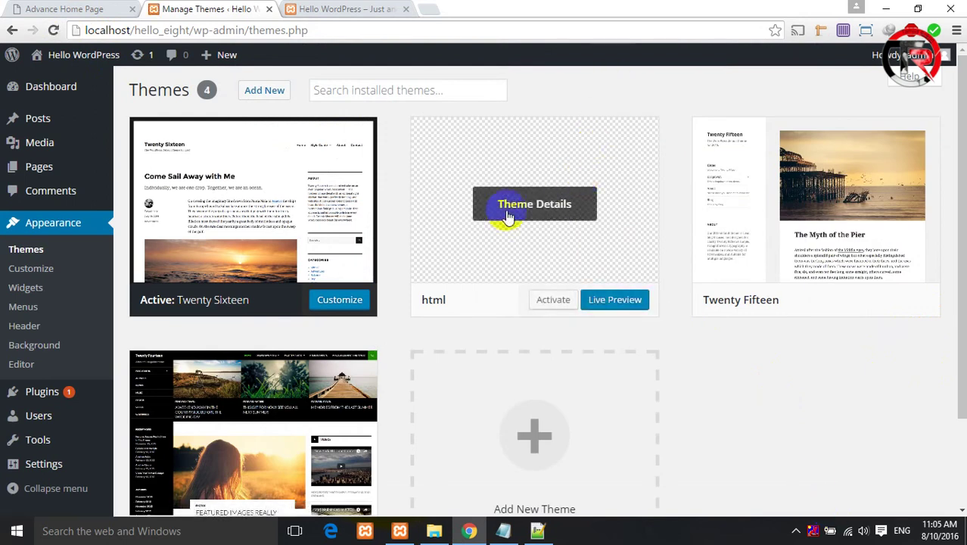
pyautogui.click(244, 210)
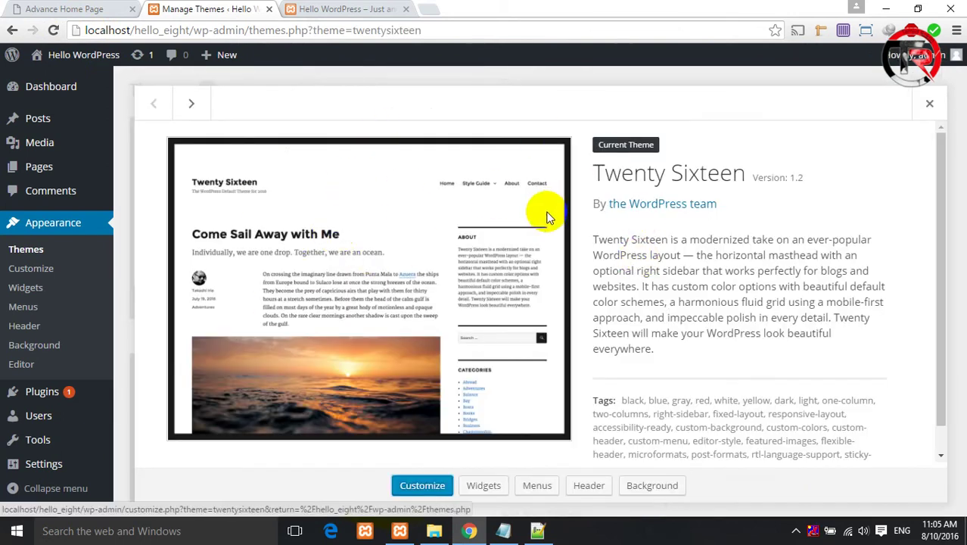
pyautogui.scroll(-1, 602, 155)
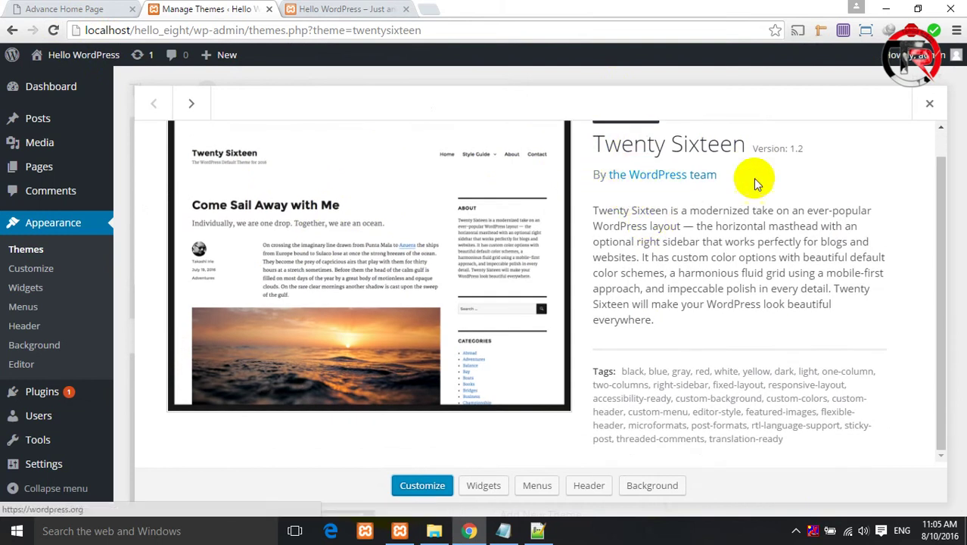
# - Close the theme details and return to Twenty Sixteen's style.css in Notepad++
pyautogui.click(13, 30)
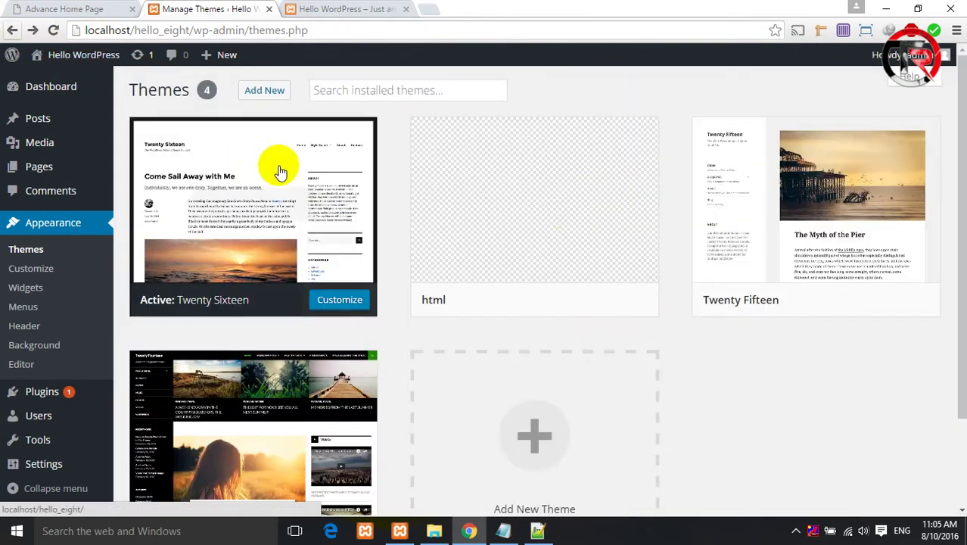
pyautogui.press('Return')
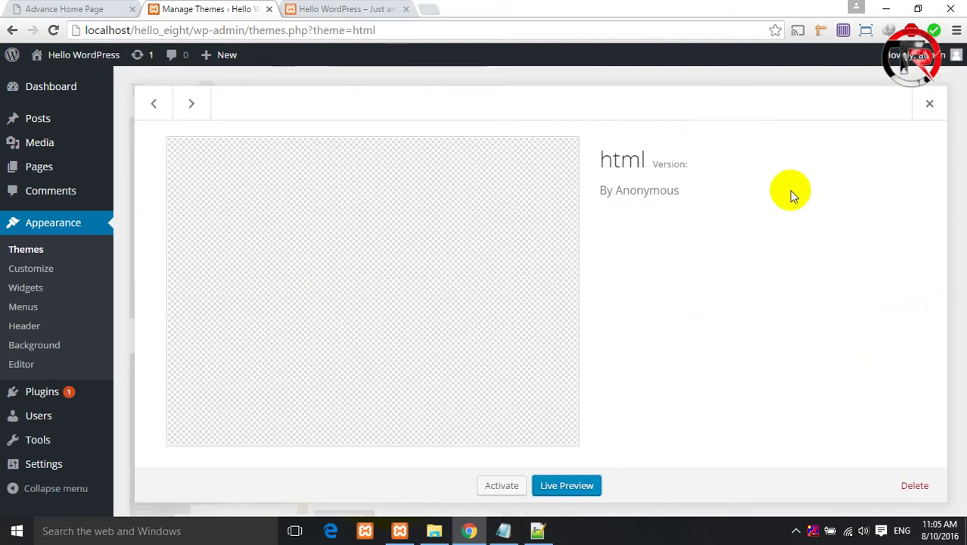
pyautogui.click(12, 30)
pyautogui.click(538, 530)
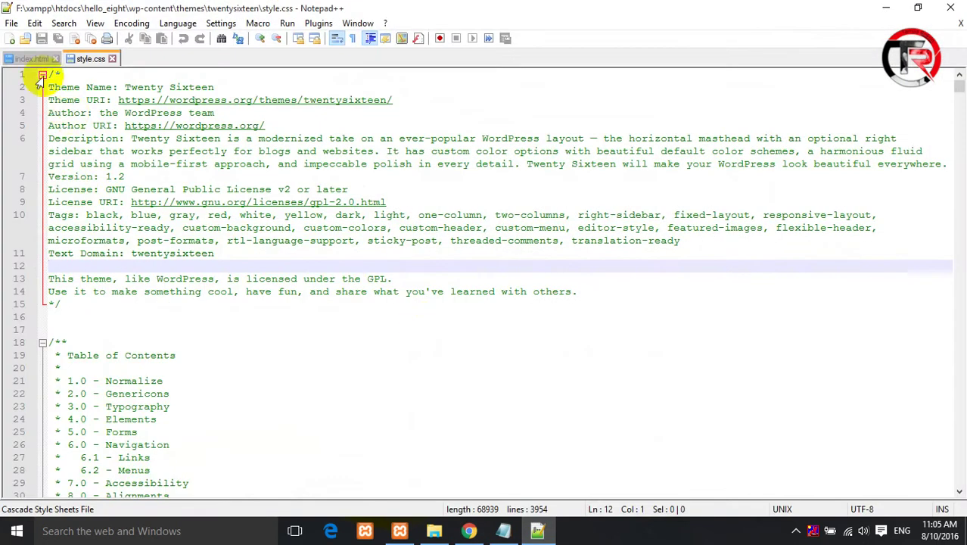
# - Open the html theme's empty style.css with Edit with Notepad++
pyautogui.click(434, 531)
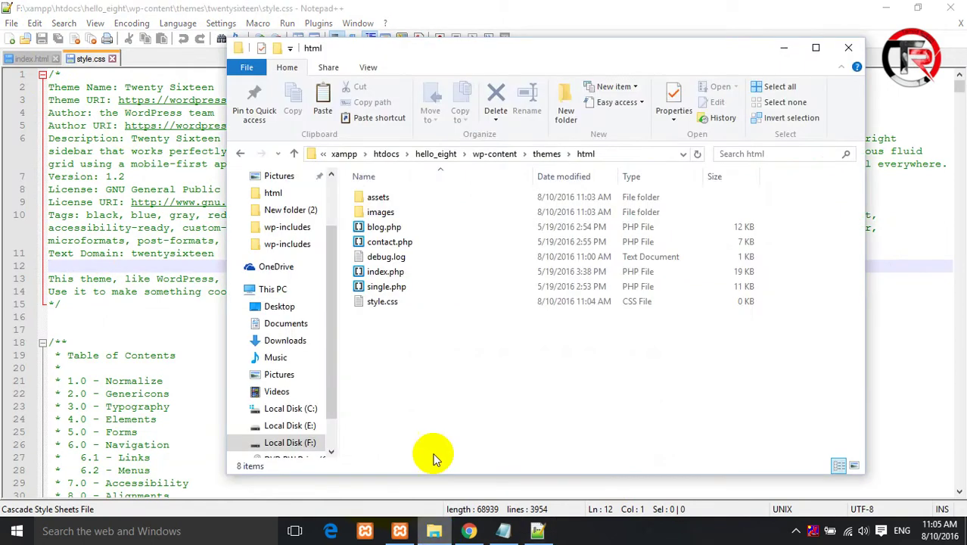
pyautogui.click(391, 302)
pyautogui.rightClick(392, 303)
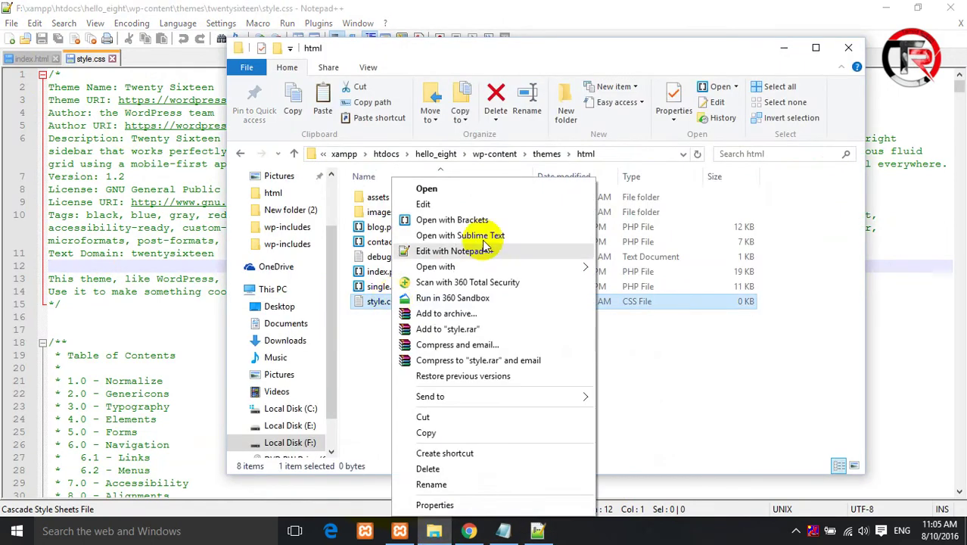
pyautogui.click(488, 256)
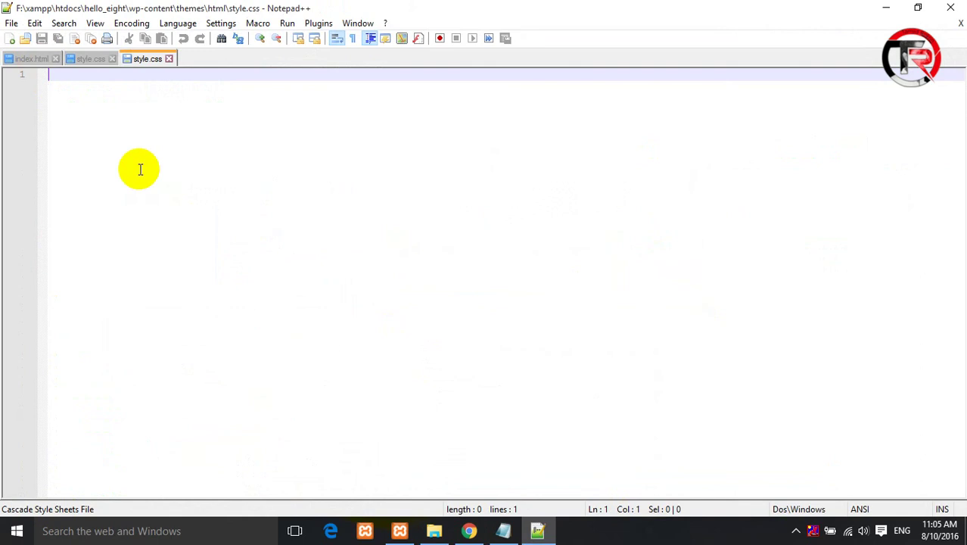
# - Start the comment block, save the file, and enlarge the code text
pyautogui.write('//')
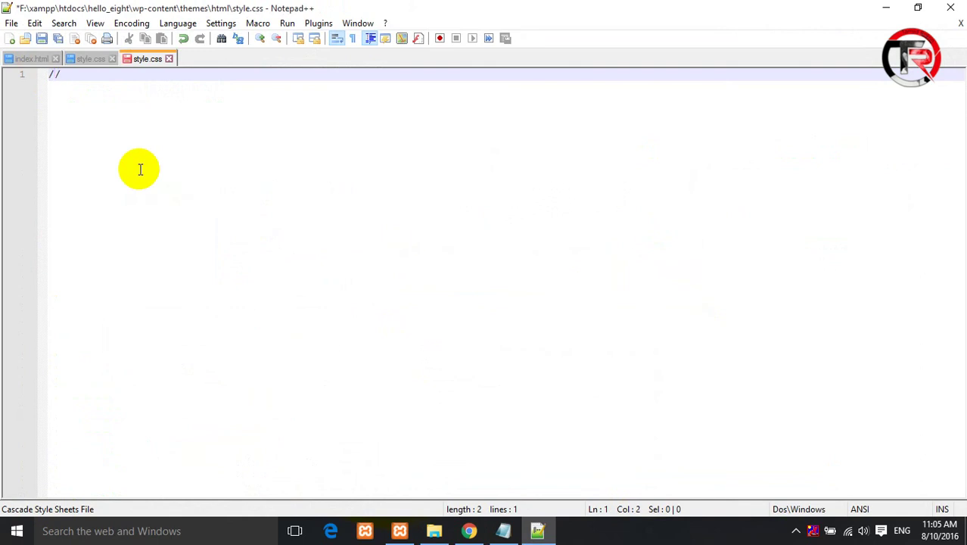
pyautogui.hotkey('ctrl', 's')
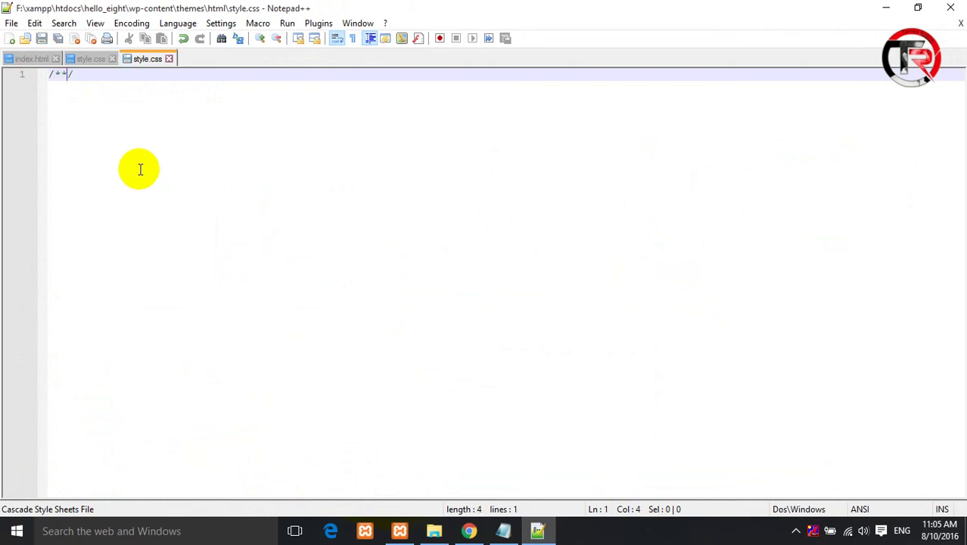
pyautogui.press('Return')
pyautogui.press('Return')
pyautogui.press('Return')
pyautogui.press('Return')
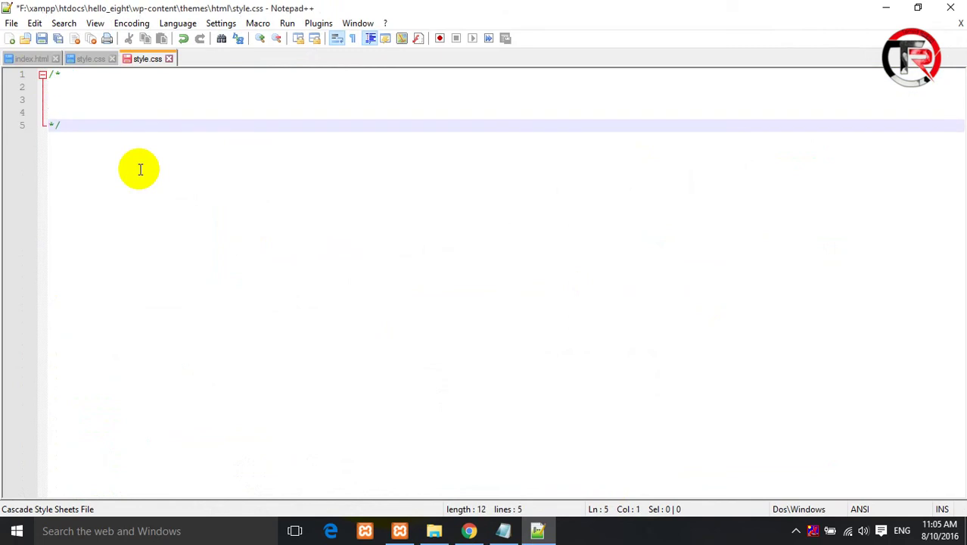
pyautogui.hotkey('ctrl', 's')
pyautogui.click(260, 40)
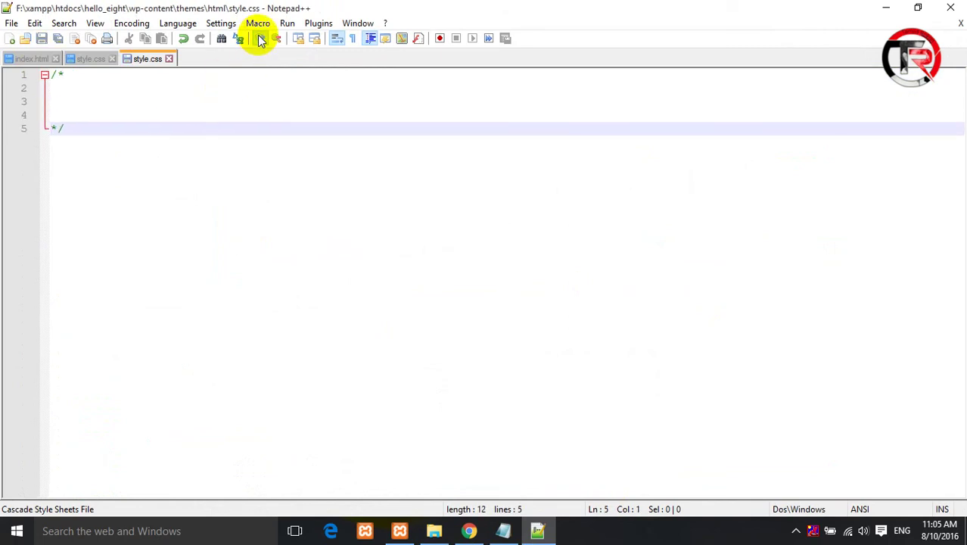
pyautogui.click(260, 40)
pyautogui.click(260, 41)
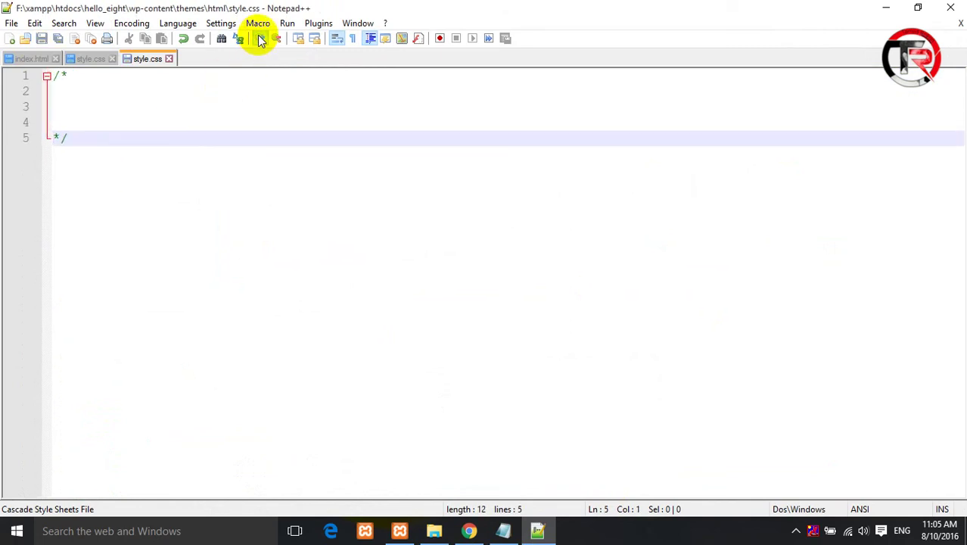
# - Write Theme Name, Theme URI, Author and Author URI lines inside the comment
pyautogui.click(110, 90)
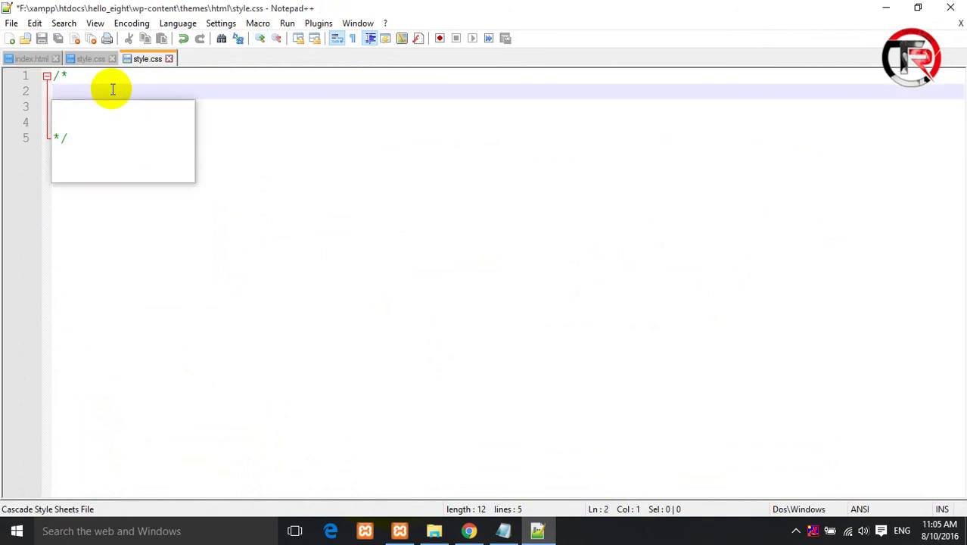
pyautogui.write('Theme Name:')
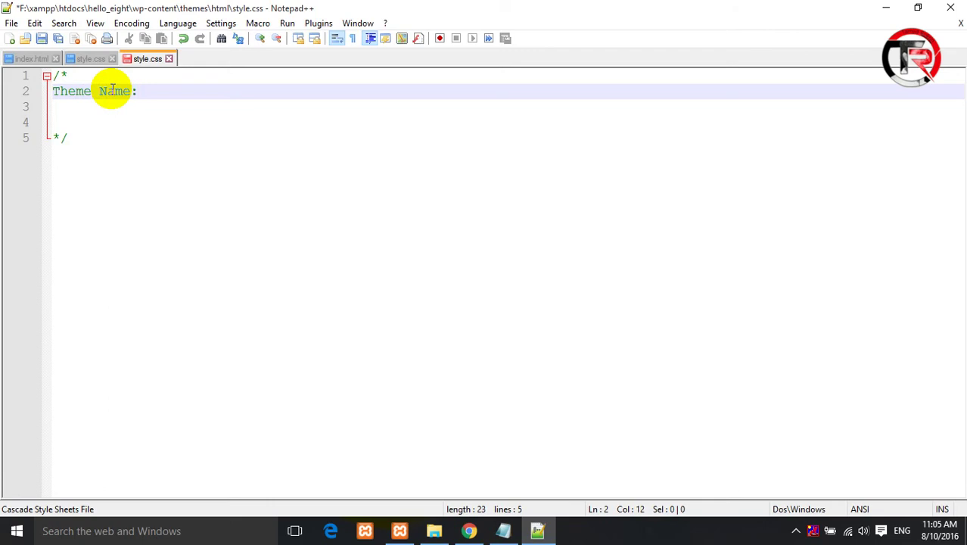
pyautogui.press('Return')
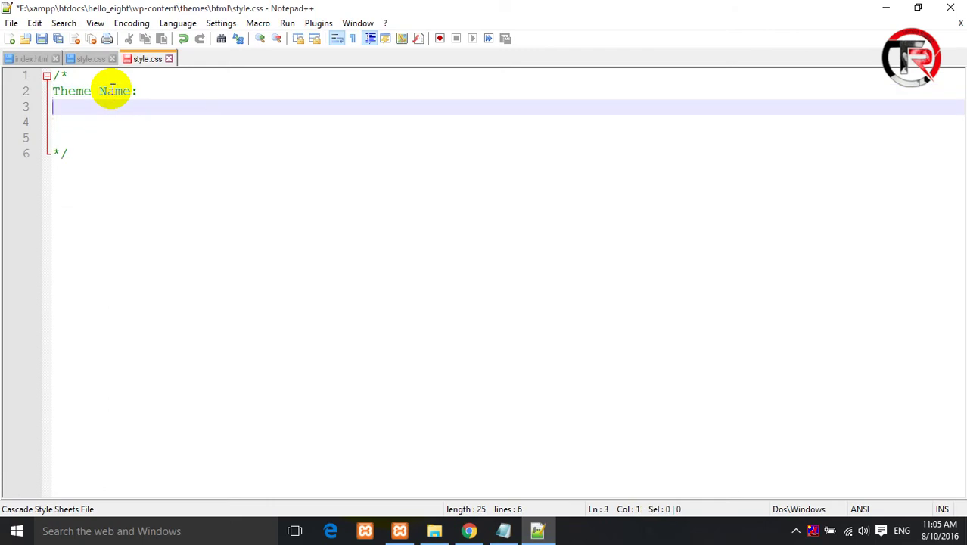
pyautogui.write('Theme ')
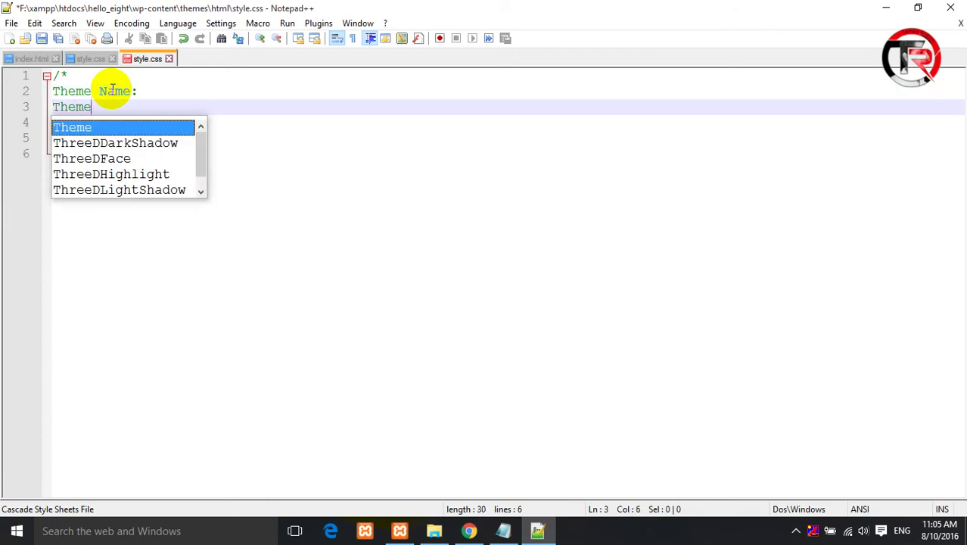
pyautogui.write('URI:')
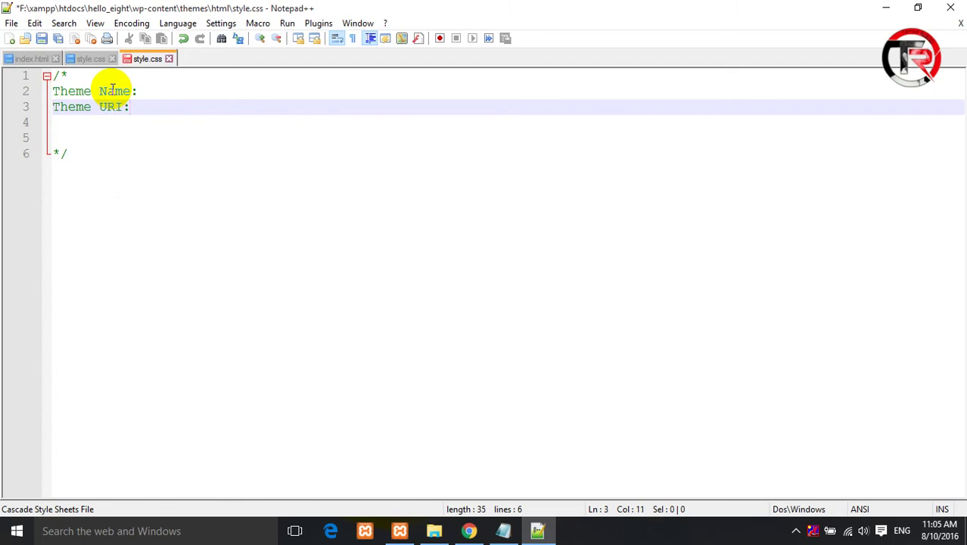
pyautogui.press('Return')
pyautogui.write('Author:')
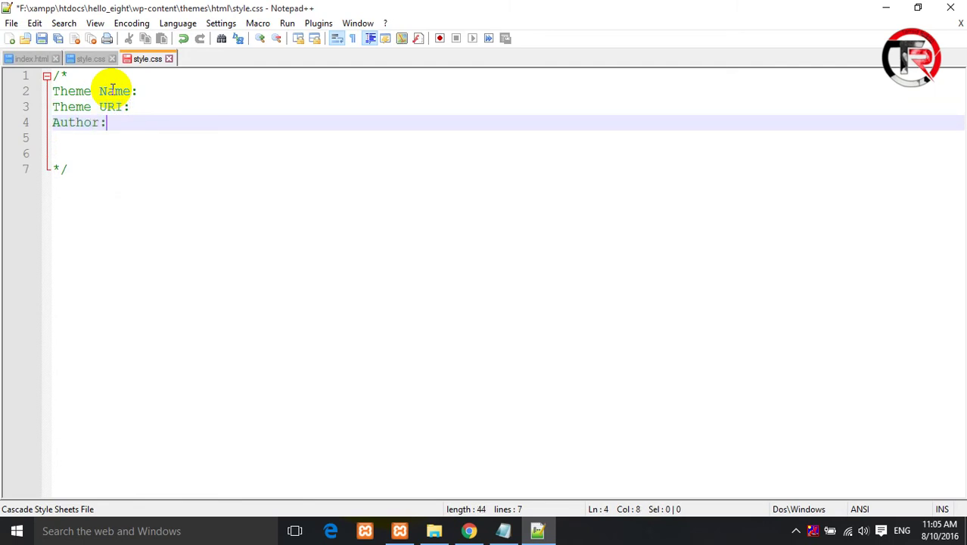
pyautogui.press('Return')
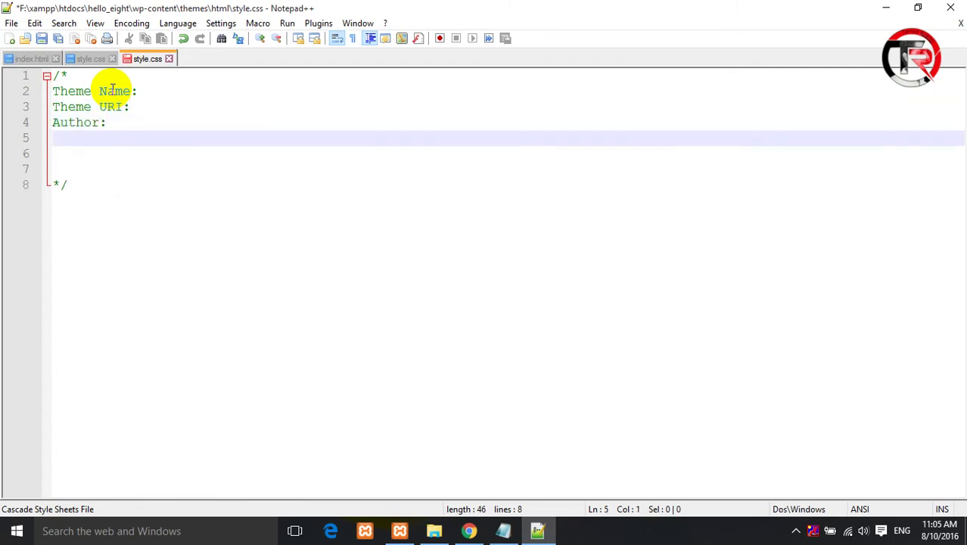
pyautogui.write('A')
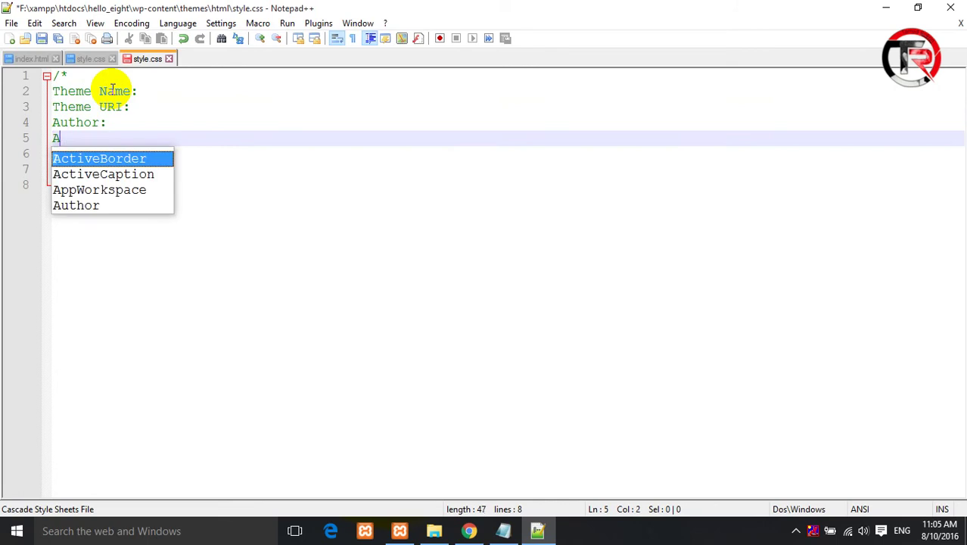
pyautogui.write('uth')
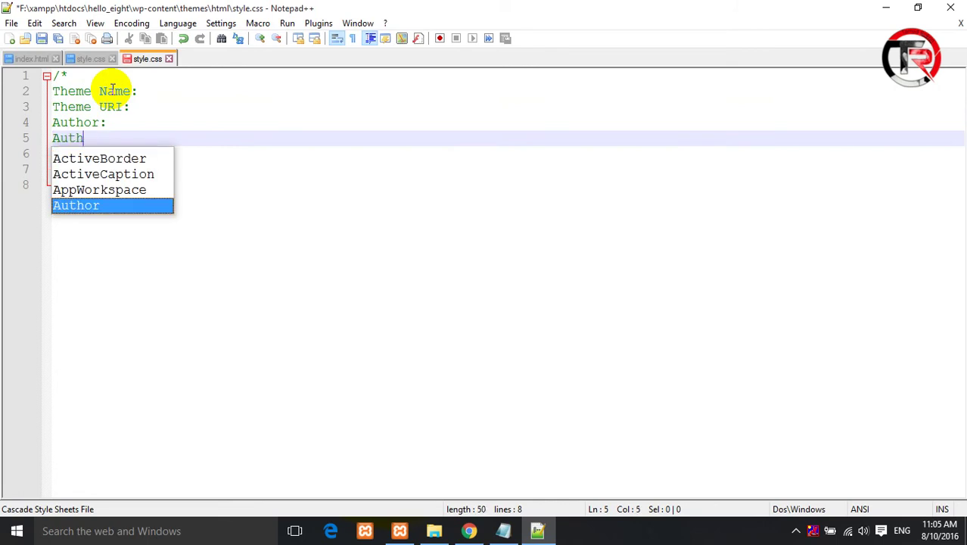
pyautogui.write('or UR')
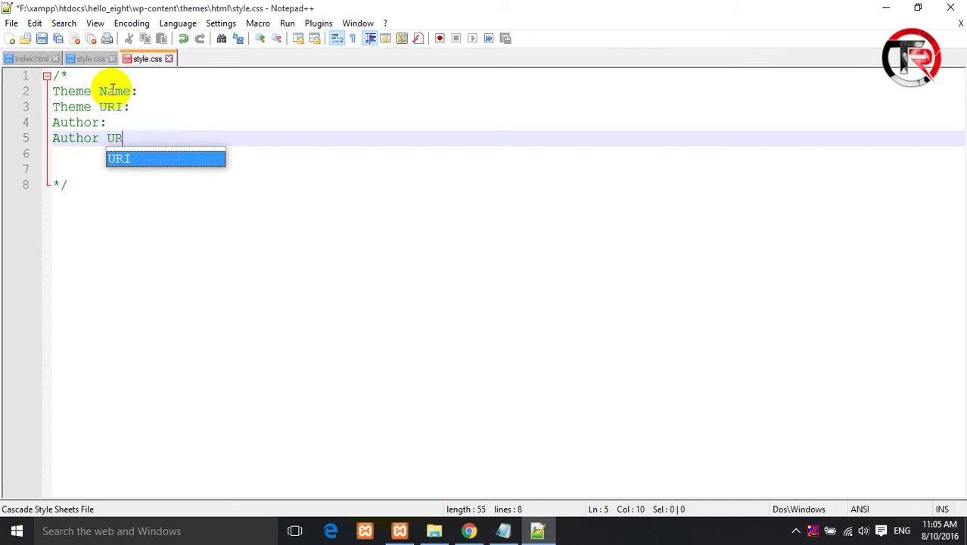
pyautogui.write('I:')
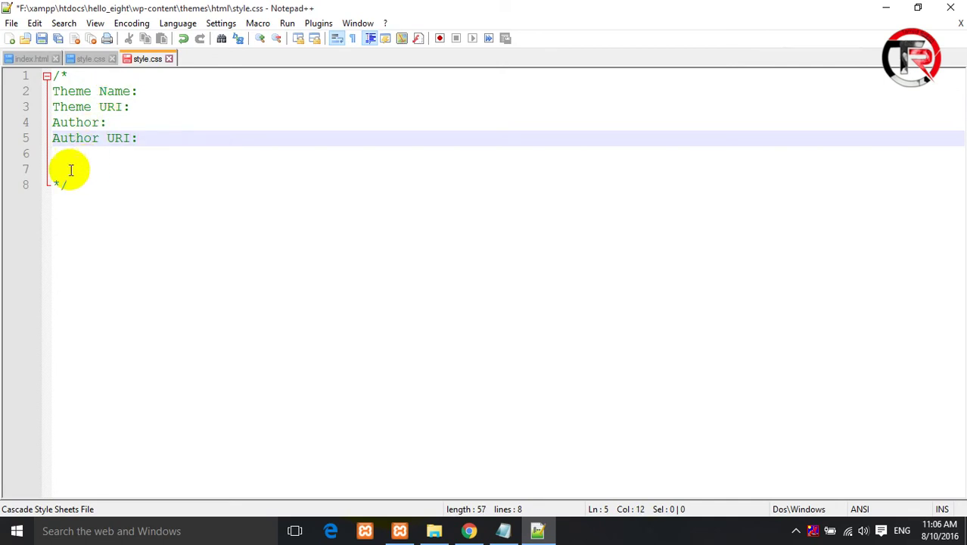
pyautogui.click(66, 169)
pyautogui.press('BackSpace')
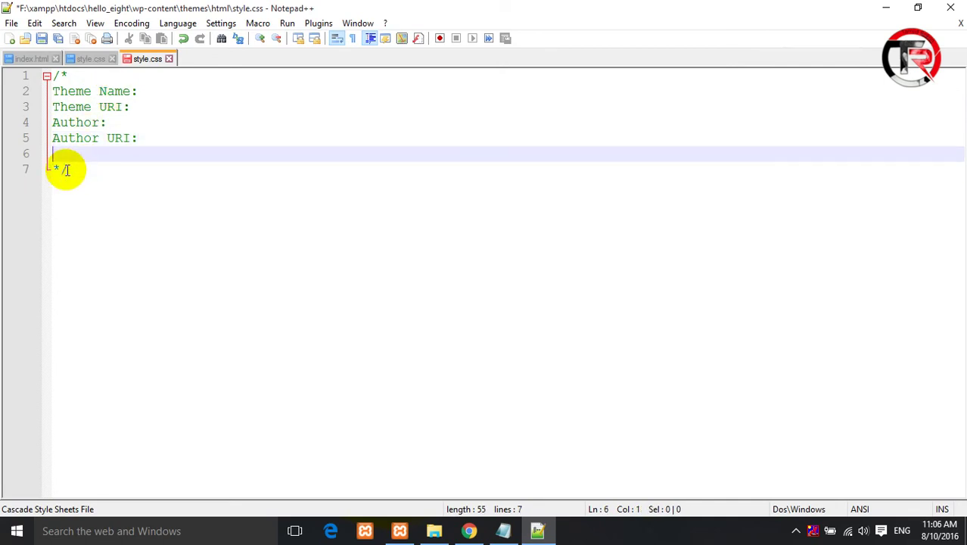
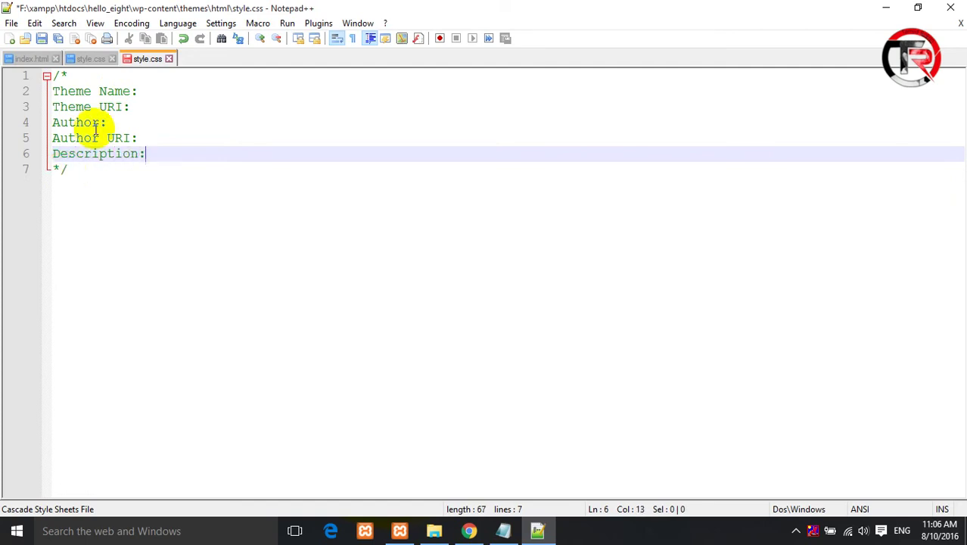
pyautogui.hotkey('ctrl', 's')
pyautogui.click(161, 92)
pyautogui.write('Hello')
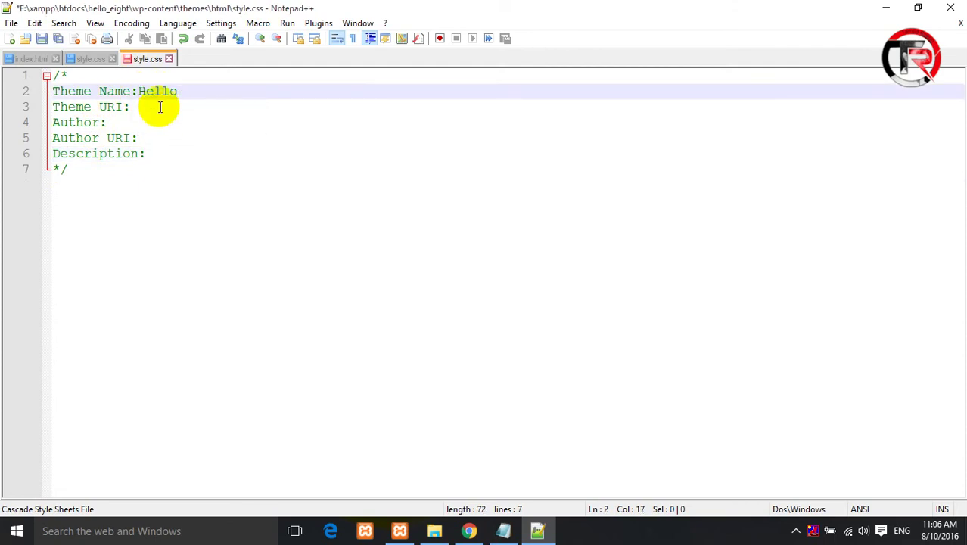
pyautogui.click(161, 106)
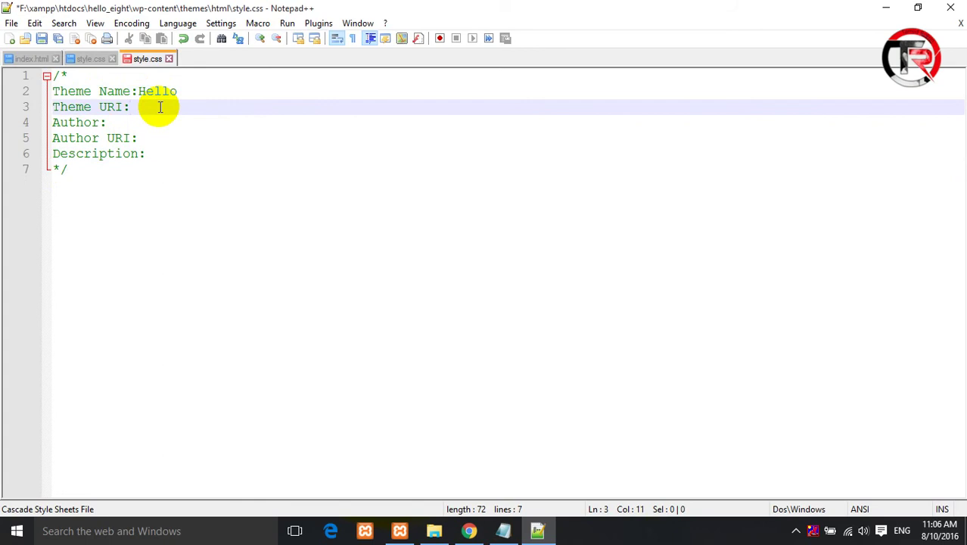
pyautogui.write('https://www.')
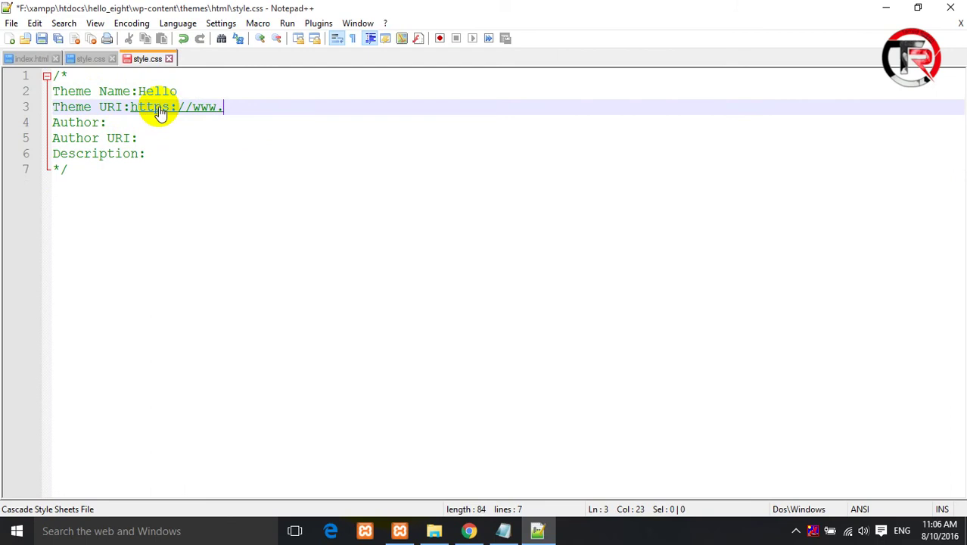
pyautogui.write('hell')
pyautogui.write('oxpa')
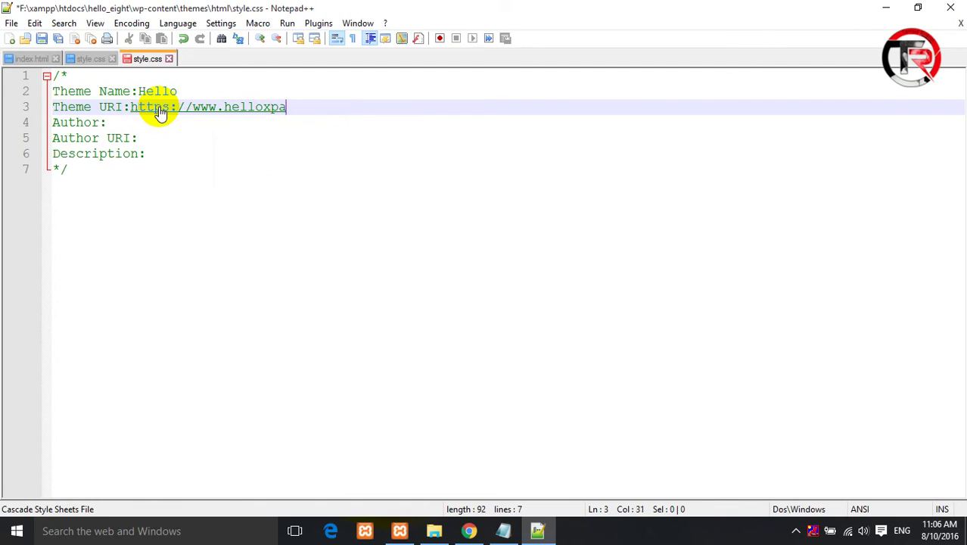
pyautogui.write('rt.com')
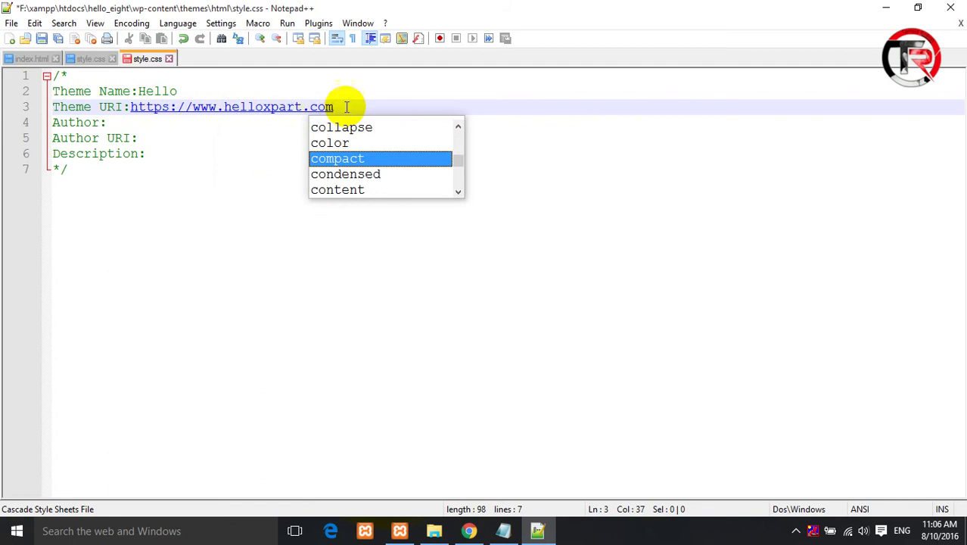
# - Copy the URL into Author URI, set Author 'Hello Academy' and Description 'This is our first theme', and save
pyautogui.moveTo(340, 106); pyautogui.dragTo(134, 108)
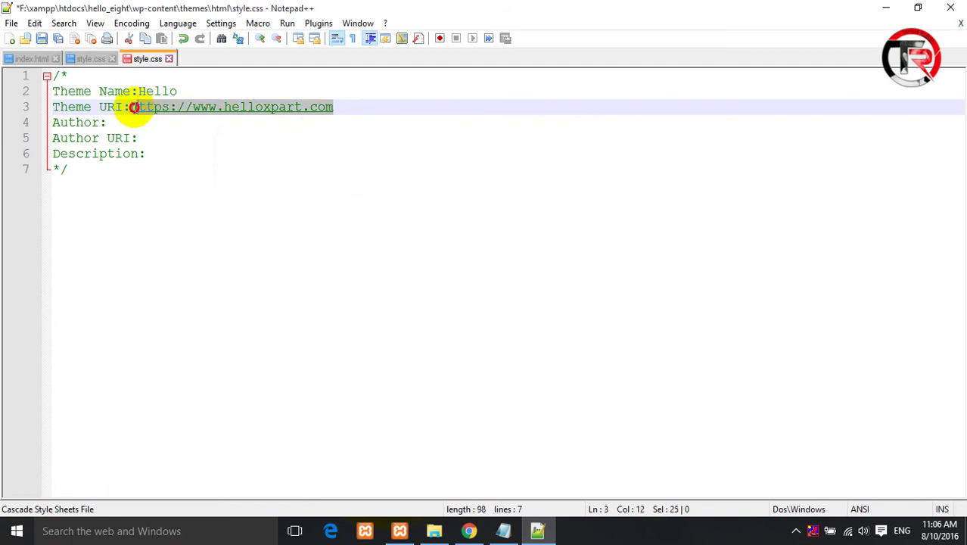
pyautogui.click(165, 138)
pyautogui.write('https://www.helloxpart.com')
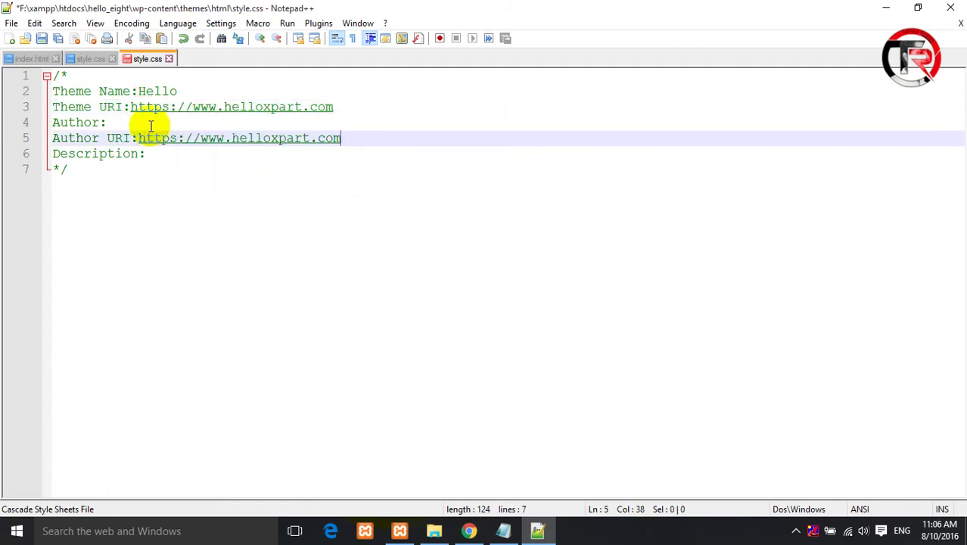
pyautogui.click(137, 122)
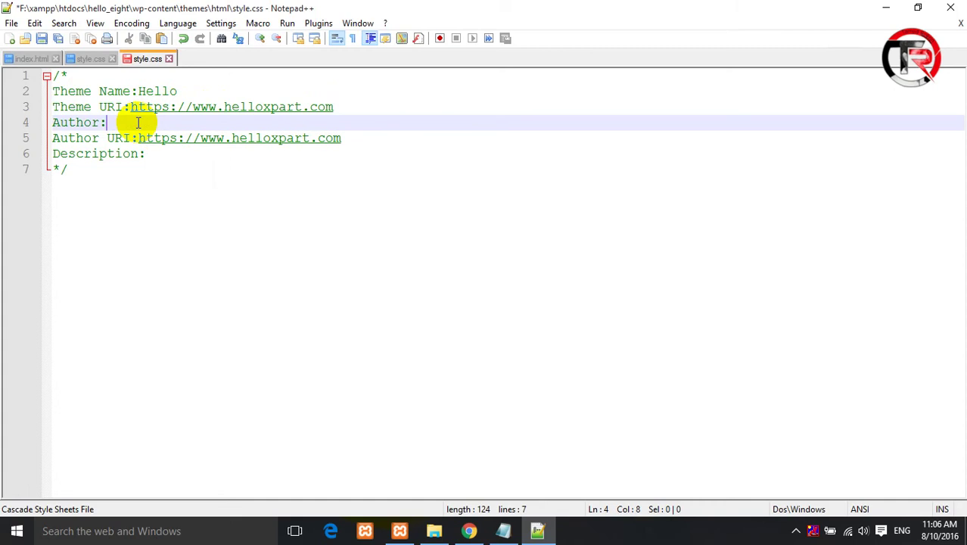
pyautogui.write('Hello Academy')
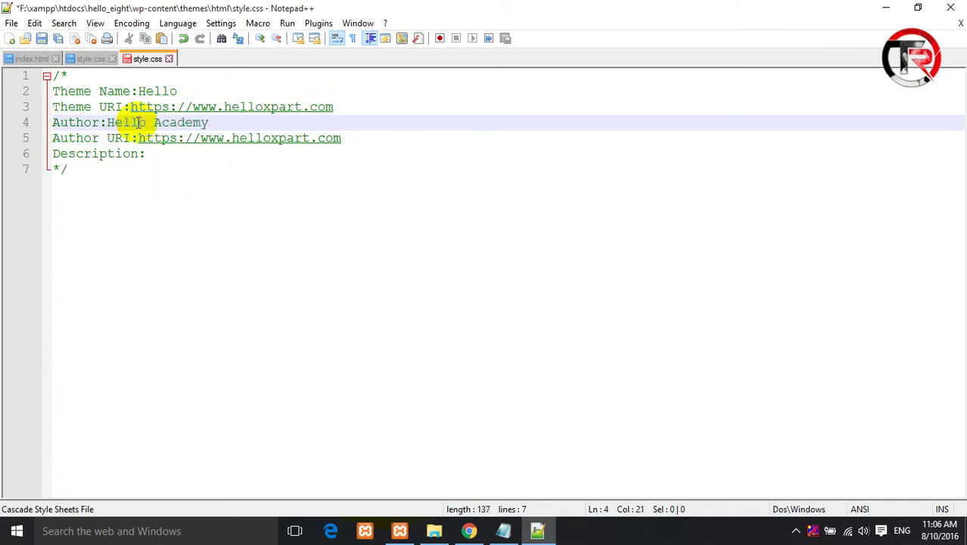
pyautogui.click(170, 153)
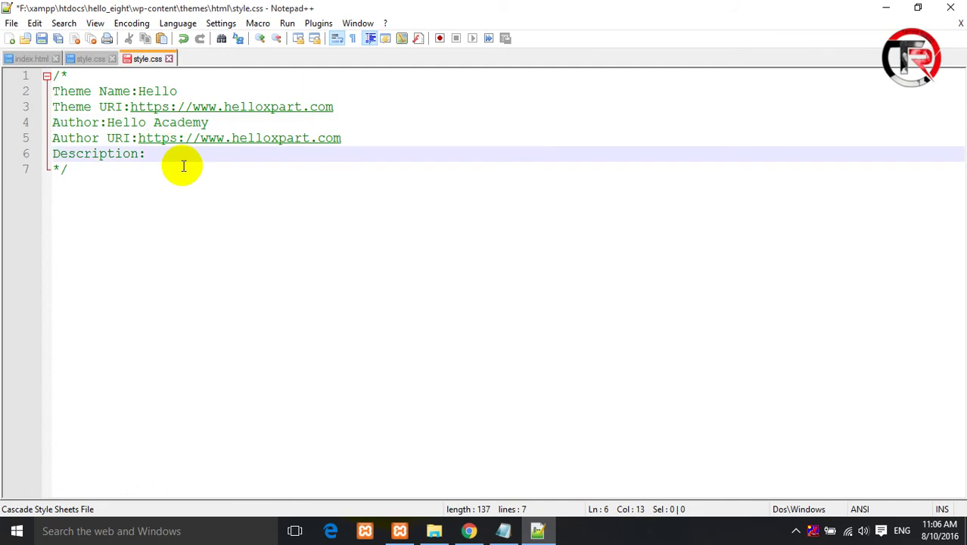
pyautogui.write('T')
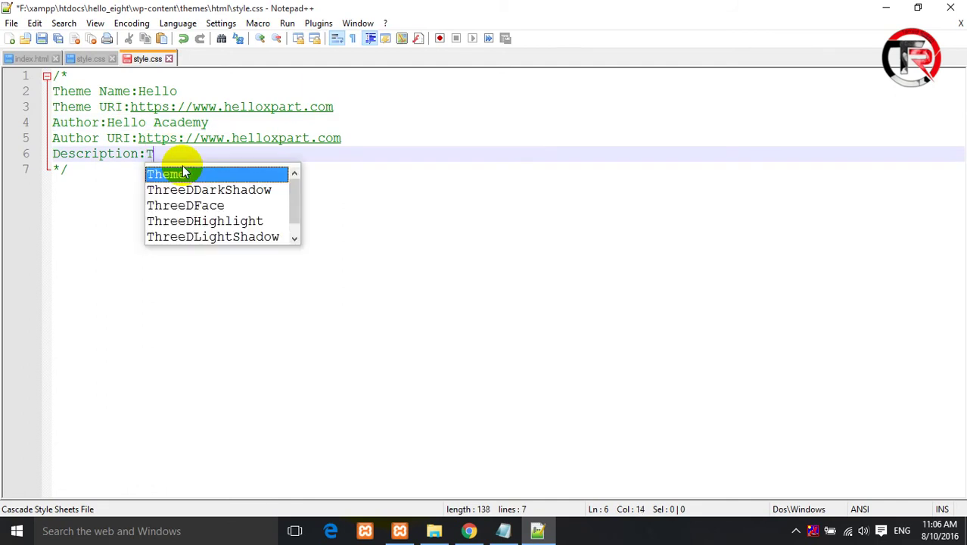
pyautogui.write('his is ')
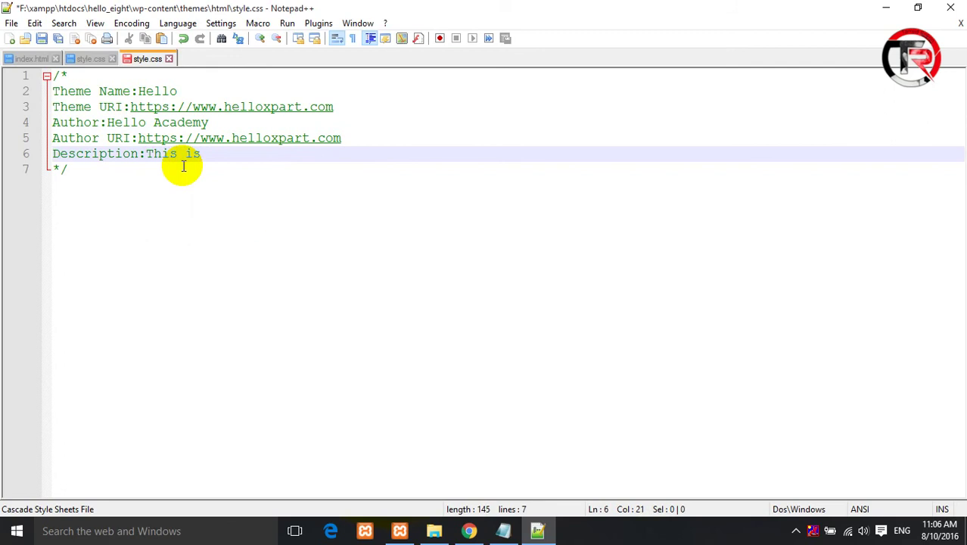
pyautogui.write('our first theme')
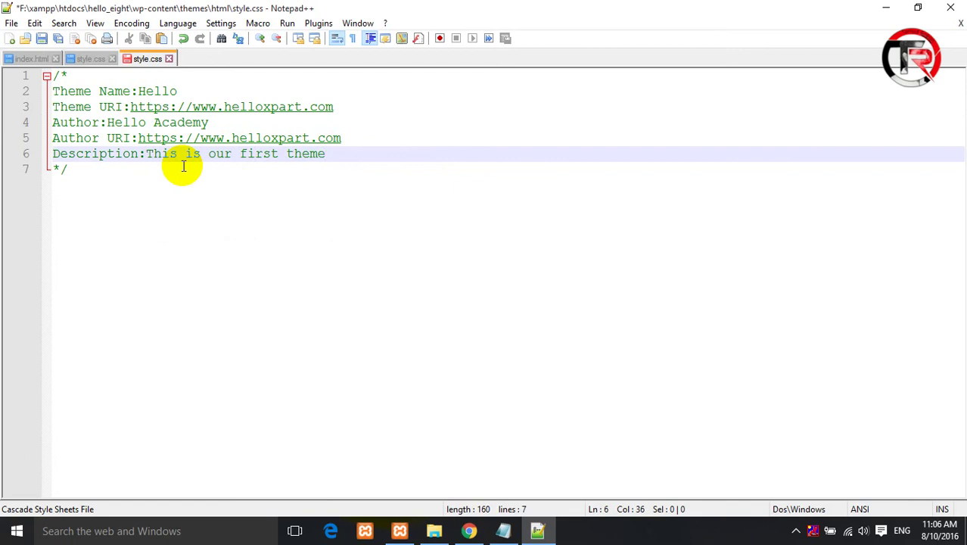
pyautogui.hotkey('ctrl', 's')
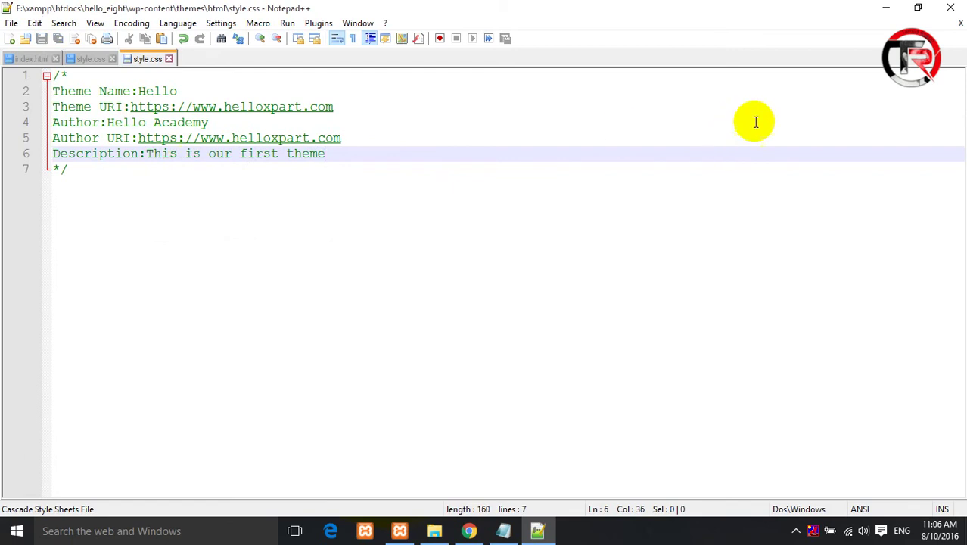
# - Reload the WordPress Themes page and open the Hello theme's details, checking them against style.css
pyautogui.click(463, 531)
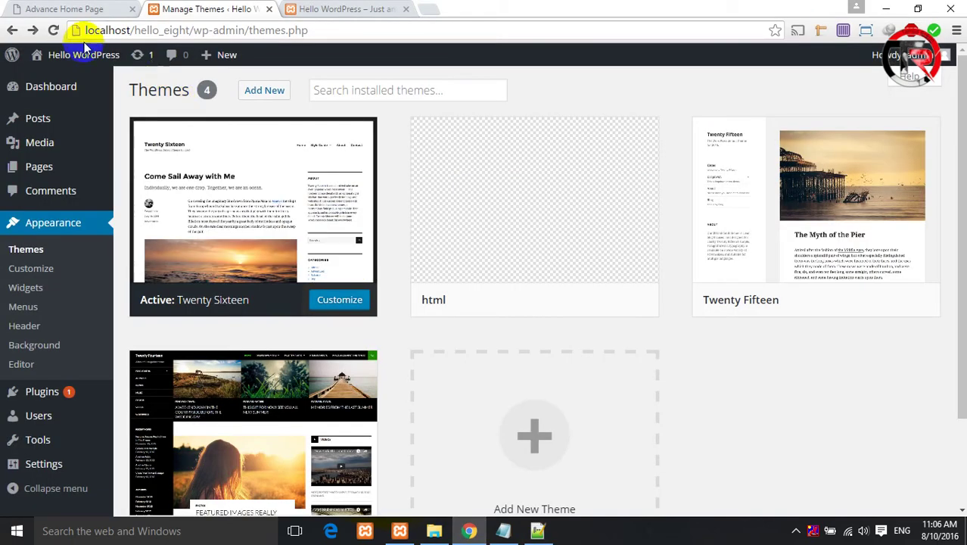
pyautogui.click(52, 30)
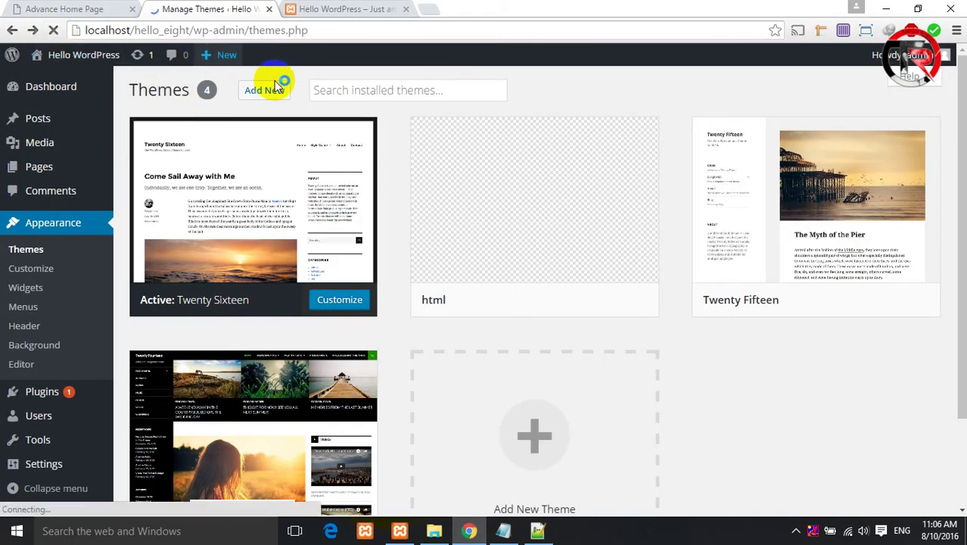
pyautogui.click(558, 193)
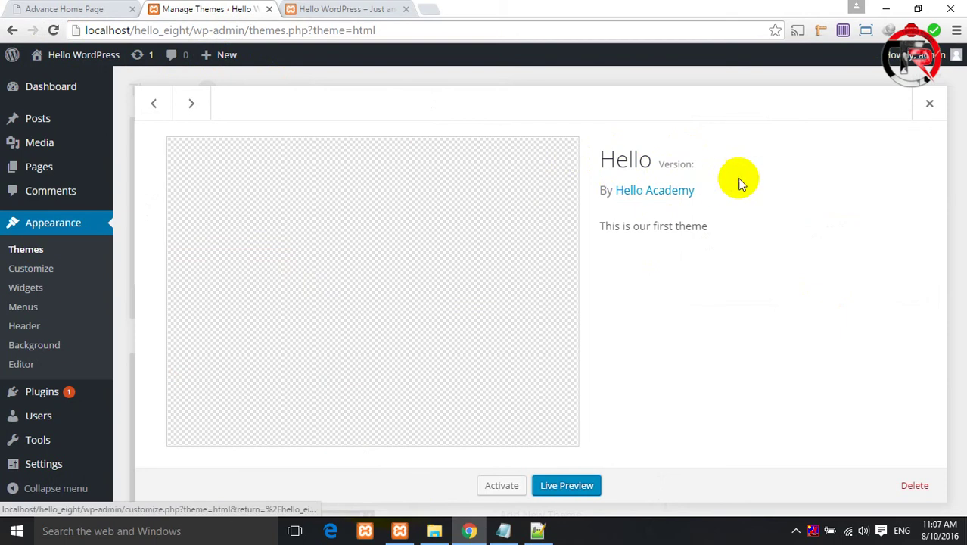
pyautogui.click(539, 529)
pyautogui.click(91, 122)
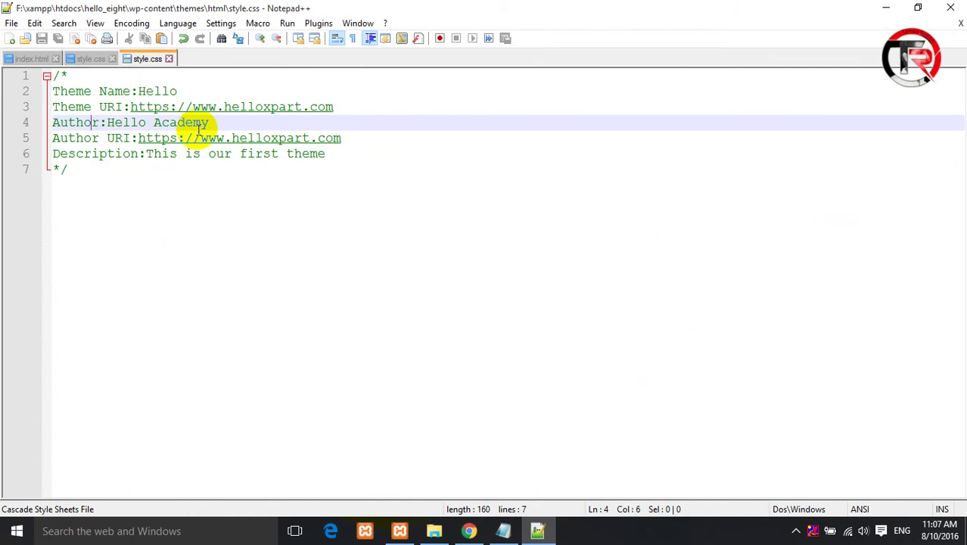
# - Close the Hello details back to the themes grid and minimize the browser
pyautogui.click(469, 530)
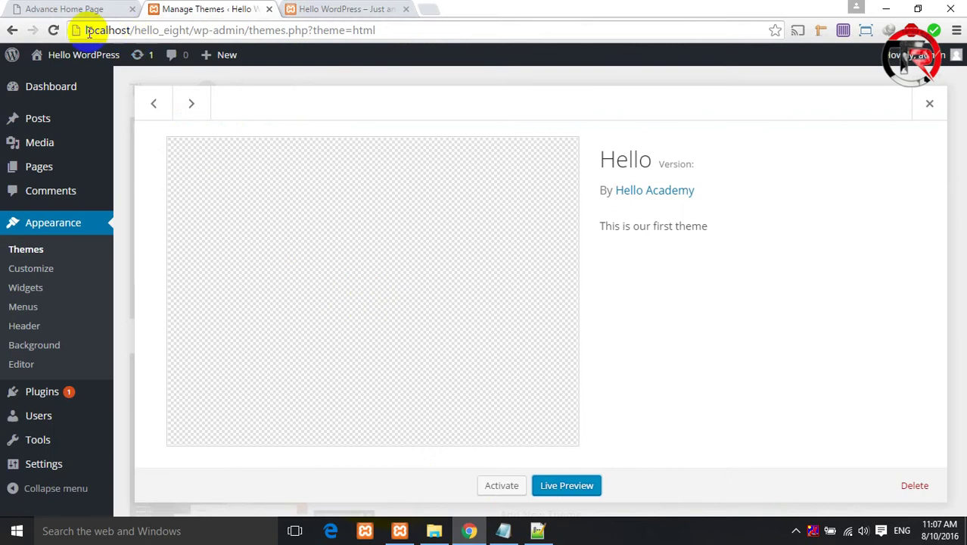
pyautogui.click(12, 30)
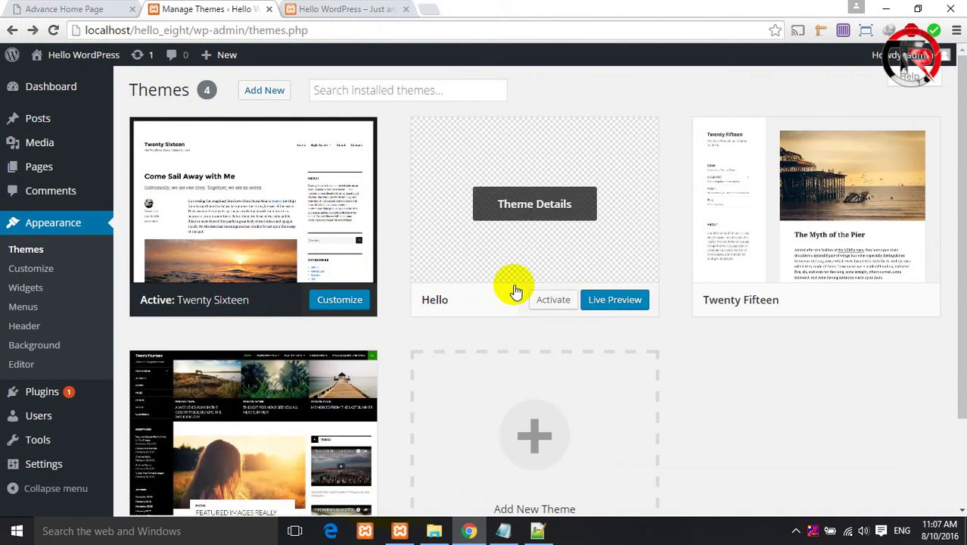
pyautogui.click(886, 8)
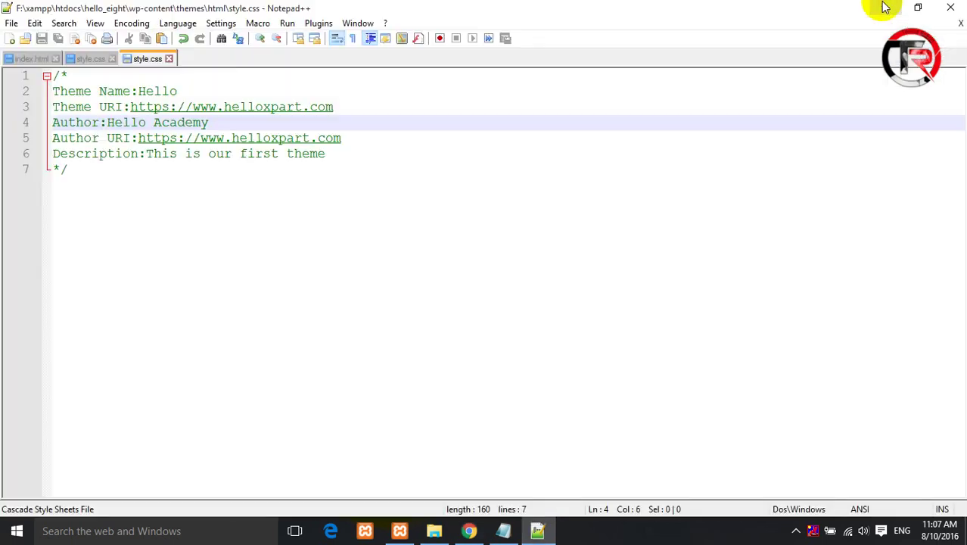
# - Open index.html from the desktop html folder in Chrome and zoom the page out two steps
pyautogui.click(886, 7)
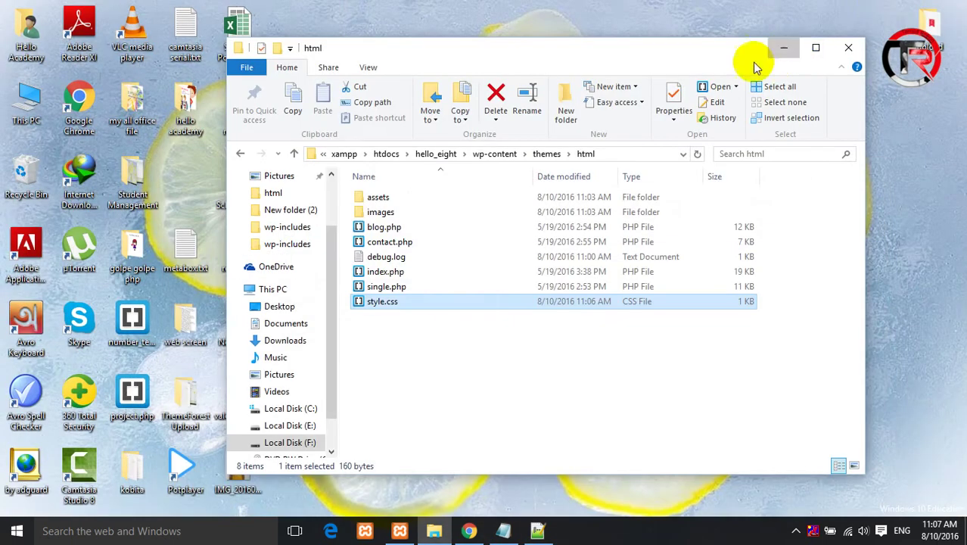
pyautogui.click(788, 45)
pyautogui.doubleClick(611, 114)
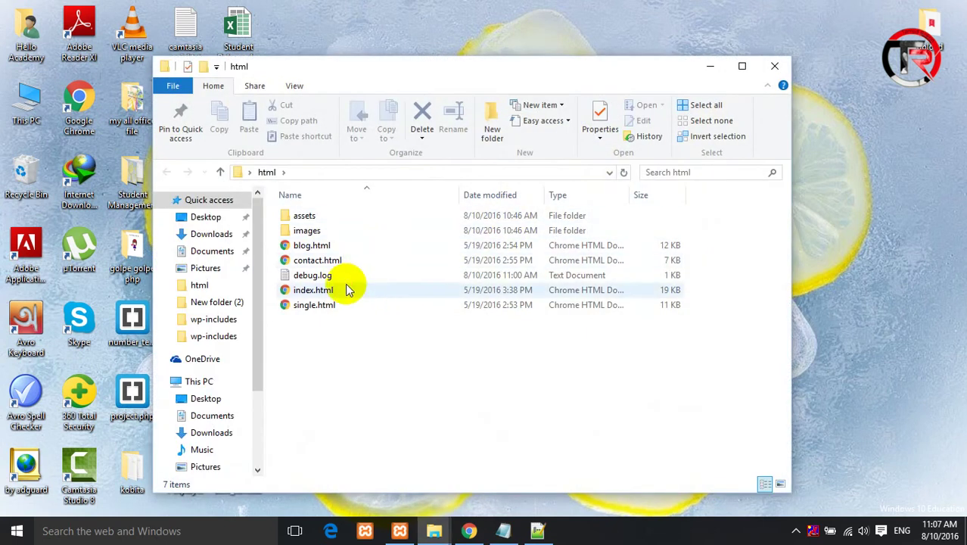
pyautogui.click(346, 288)
pyautogui.doubleClick(347, 288)
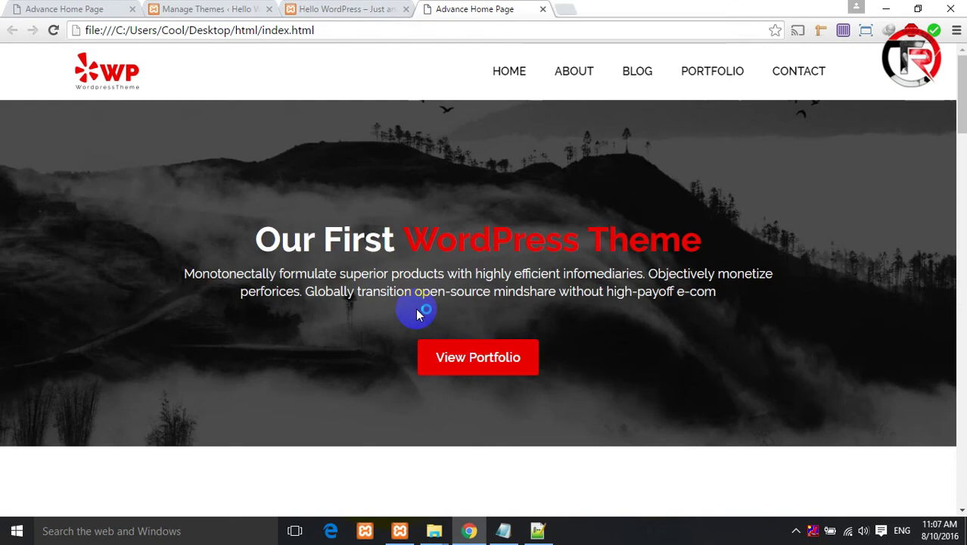
pyautogui.hotkey('ctrl', '-')
pyautogui.hotkey('ctrl', '-')
pyautogui.hotkey('ctrl', '-')
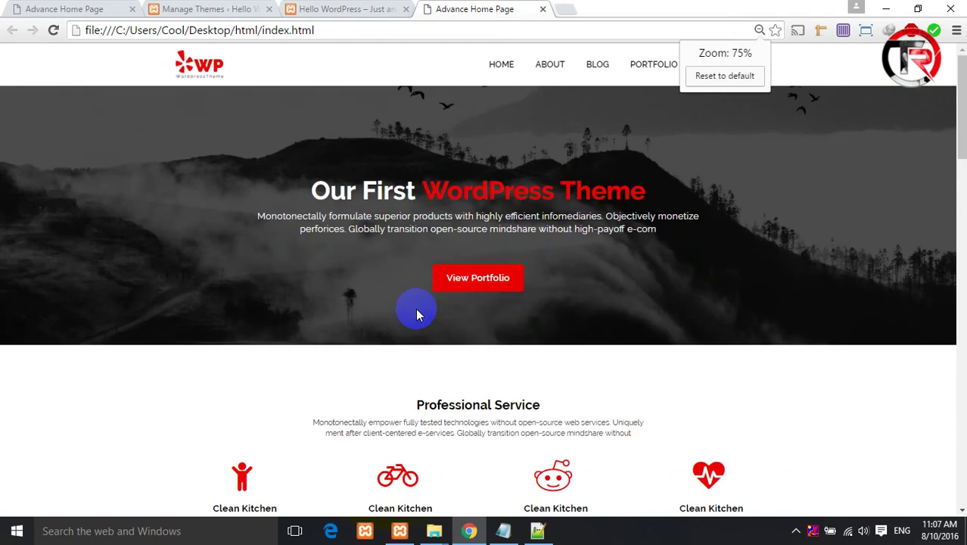
pyautogui.hotkey('ctrl', '-')
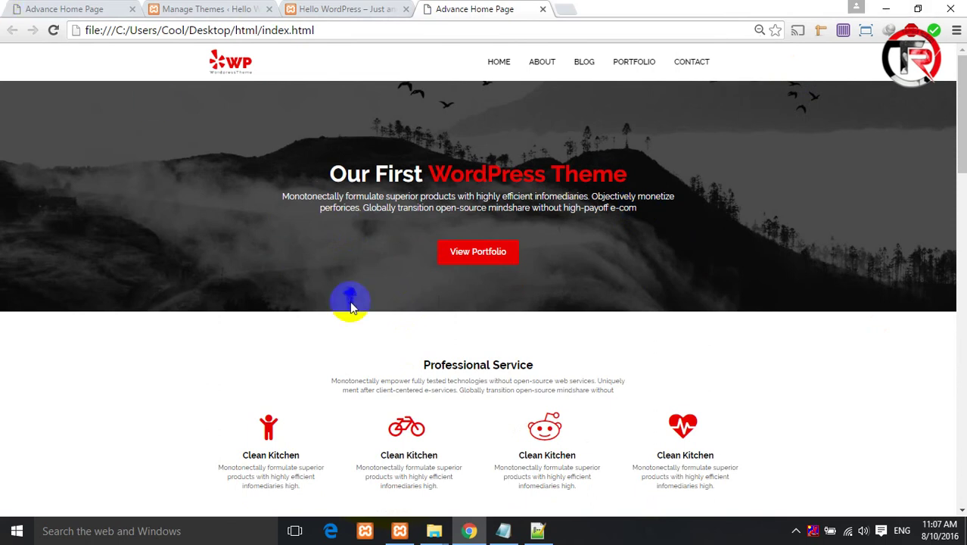
# - Capture the template homepage with Lightshot, retrying once, and save it to the Desktop as Screenshot_1.png
pyautogui.press('Print')
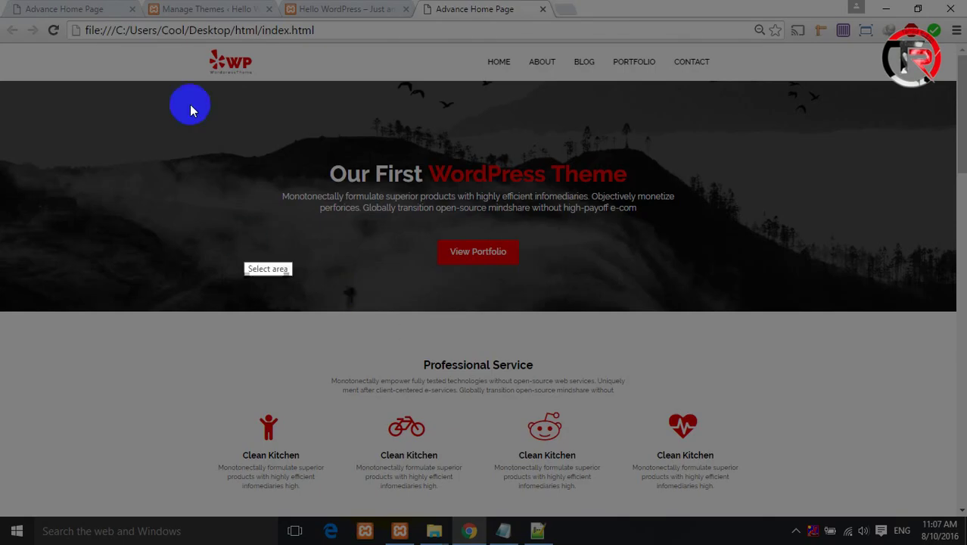
pyautogui.moveTo(129, 39); pyautogui.dragTo(823, 507)
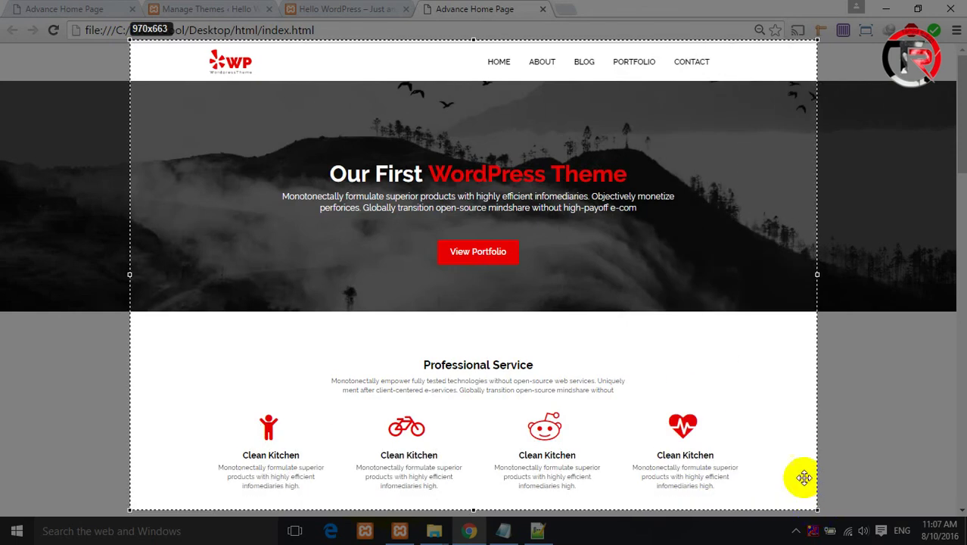
pyautogui.click(803, 522)
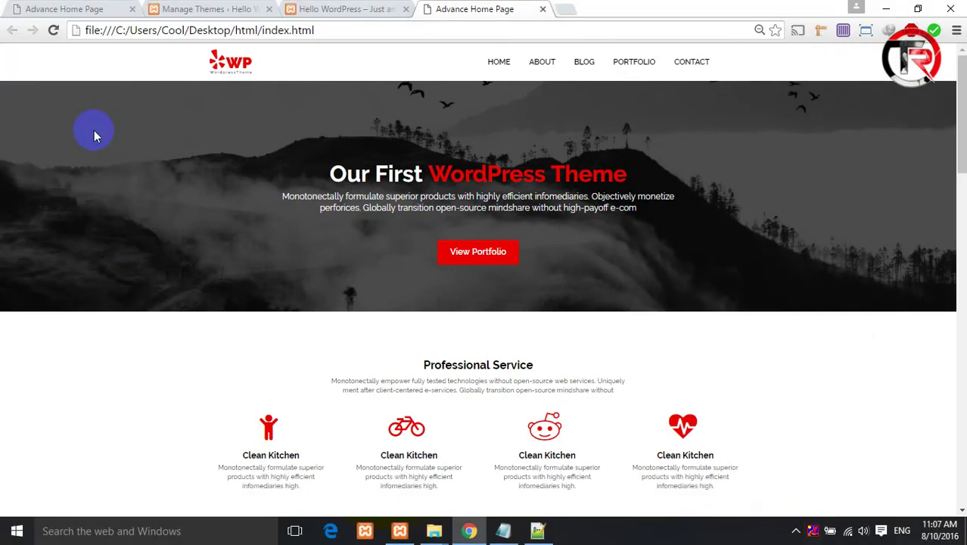
pyautogui.press('Print')
pyautogui.moveTo(183, 47); pyautogui.dragTo(803, 513)
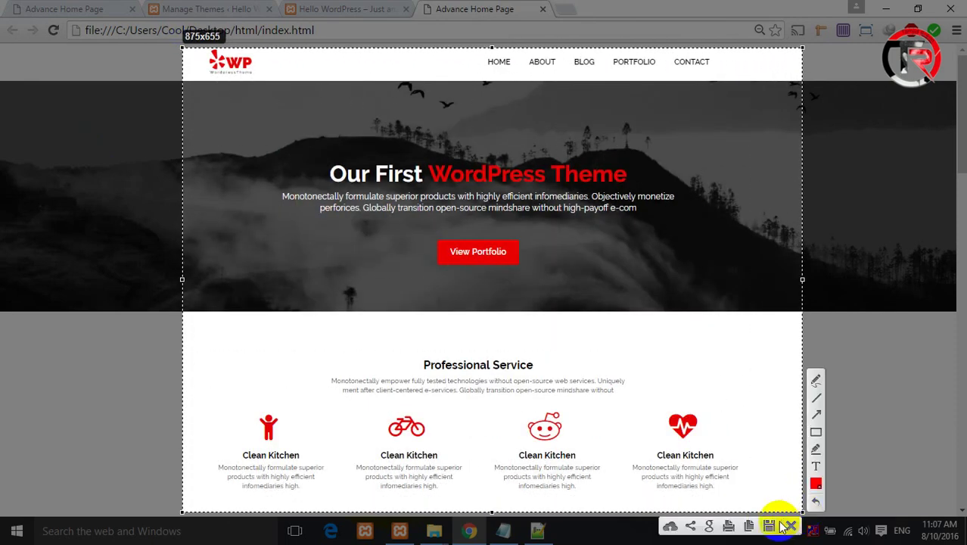
pyautogui.click(768, 529)
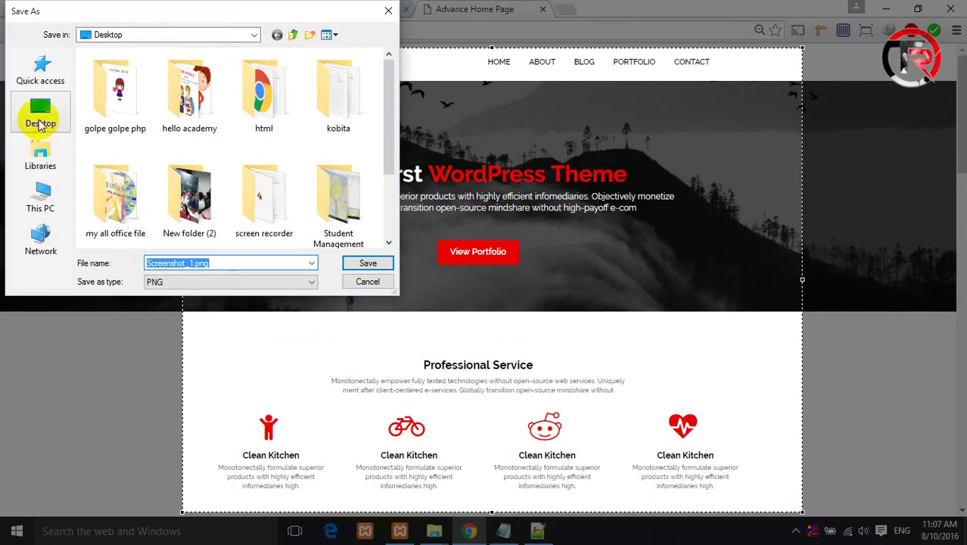
pyautogui.click(40, 121)
pyautogui.click(371, 266)
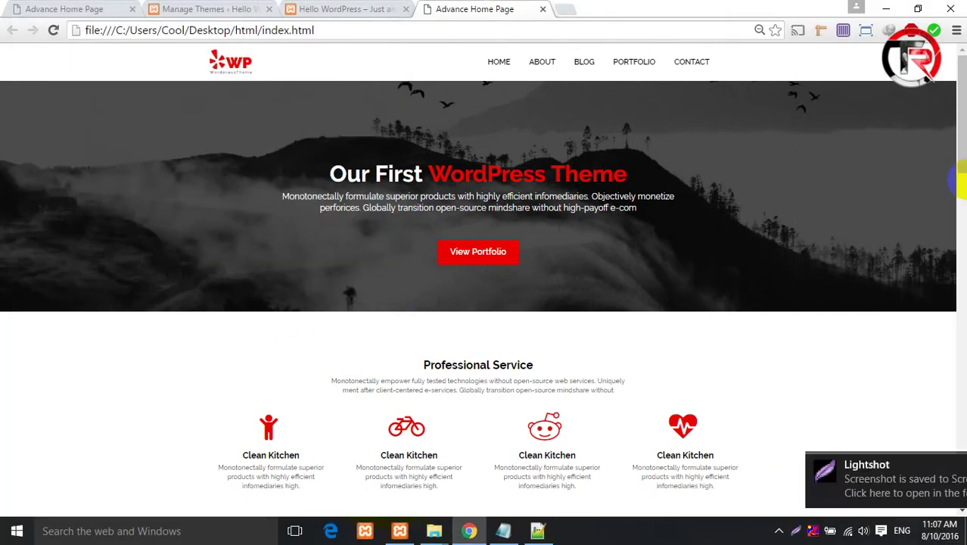
pyautogui.hotkey('ctrl', '+')
pyautogui.hotkey('ctrl', '+')
pyautogui.hotkey('ctrl', '+')
pyautogui.hotkey('ctrl', '+')
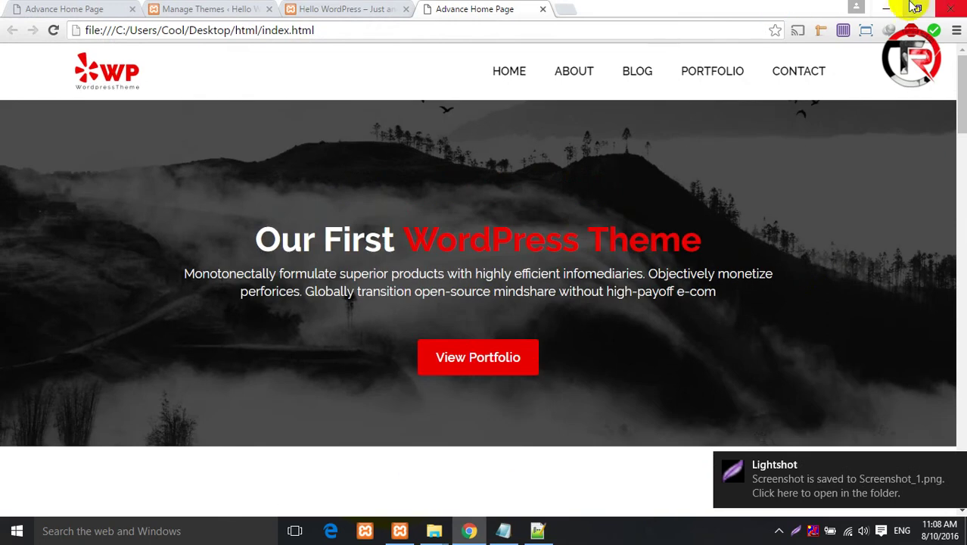
# - Cut Screenshot_1 from the desktop and paste it into the theme's html folder
pyautogui.click(886, 8)
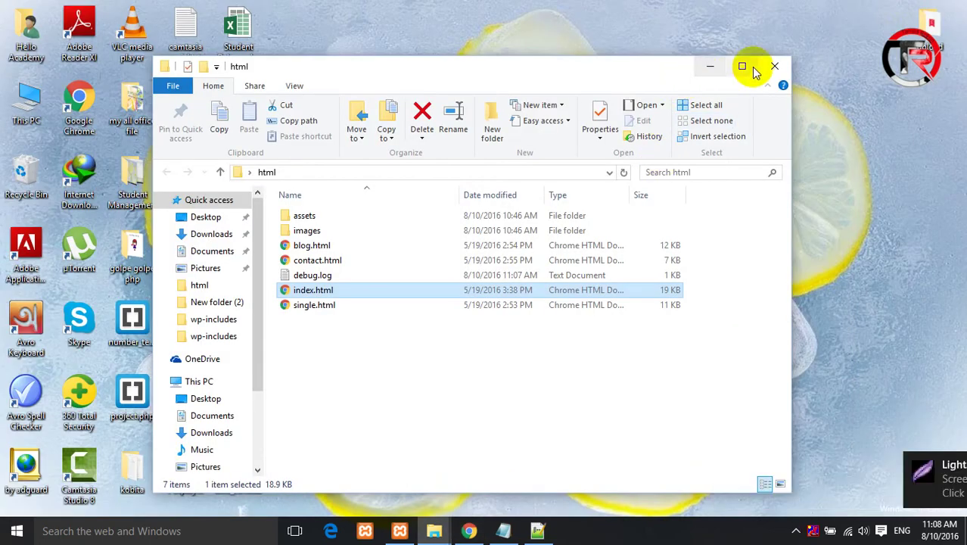
pyautogui.click(773, 67)
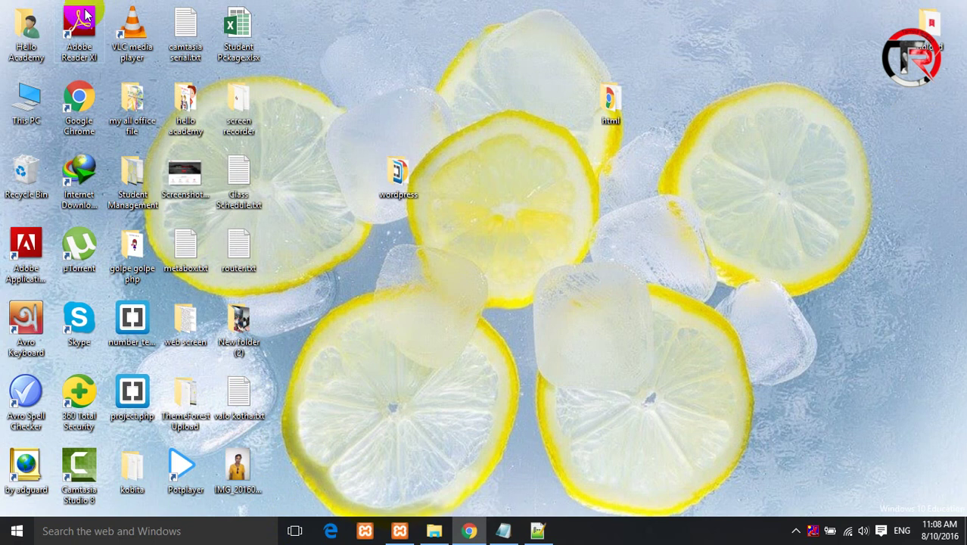
pyautogui.rightClick(184, 175)
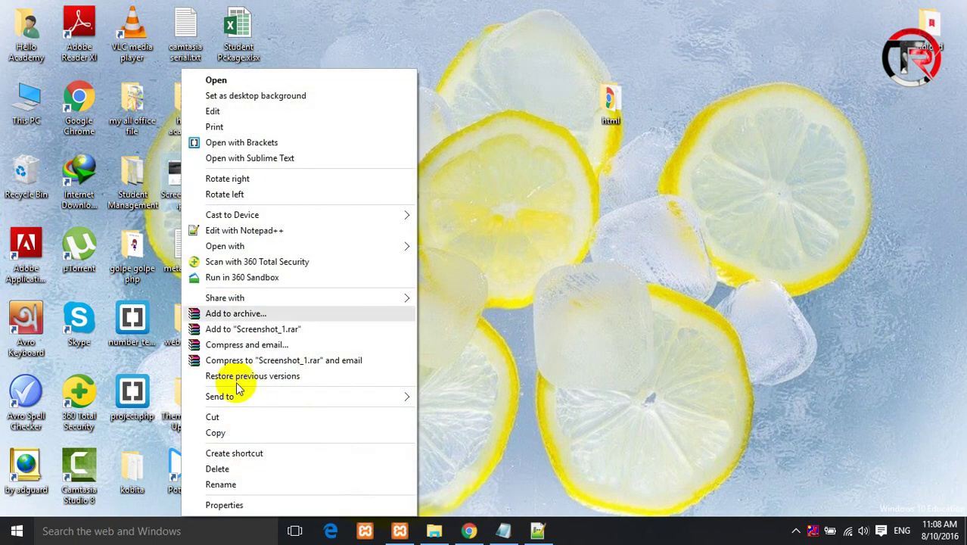
pyautogui.click(242, 417)
pyautogui.click(434, 531)
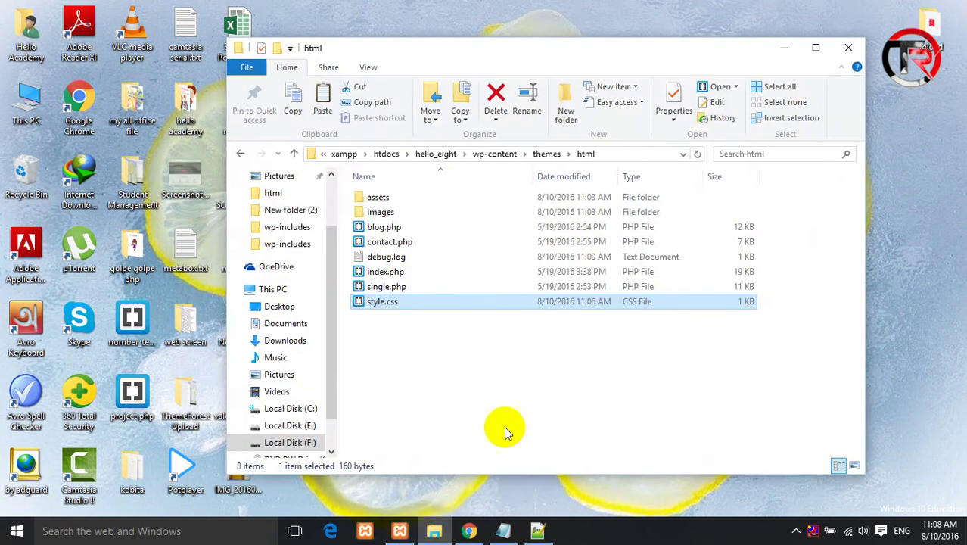
pyautogui.rightClick(465, 396)
pyautogui.click(495, 351)
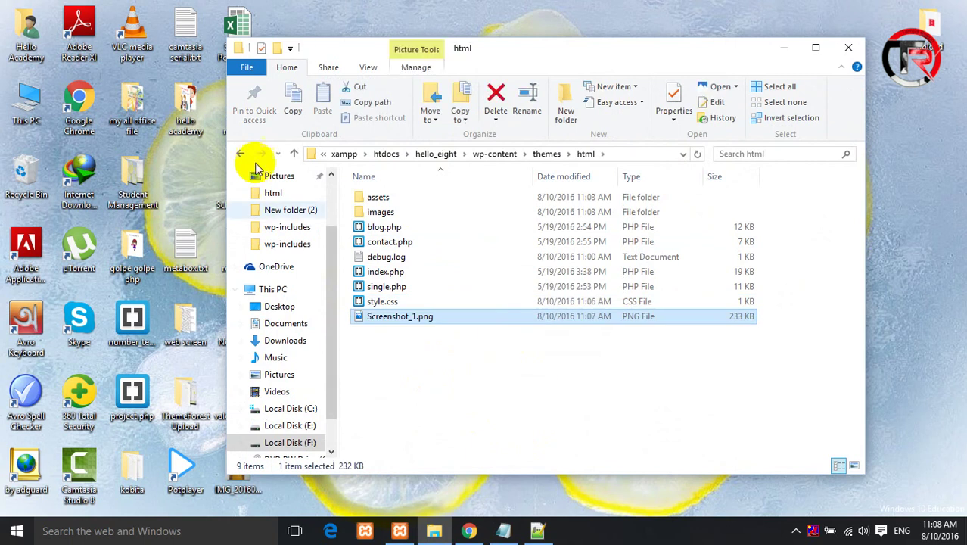
# - Reopen the html theme folder from themes and return to the Hello WordPress tab in Chrome
pyautogui.click(294, 154)
pyautogui.click(414, 199)
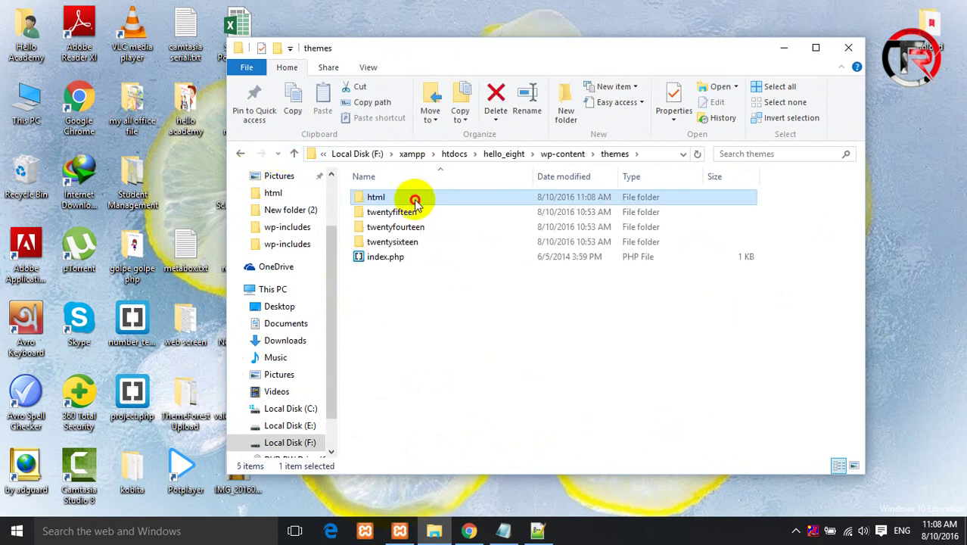
pyautogui.doubleClick(415, 199)
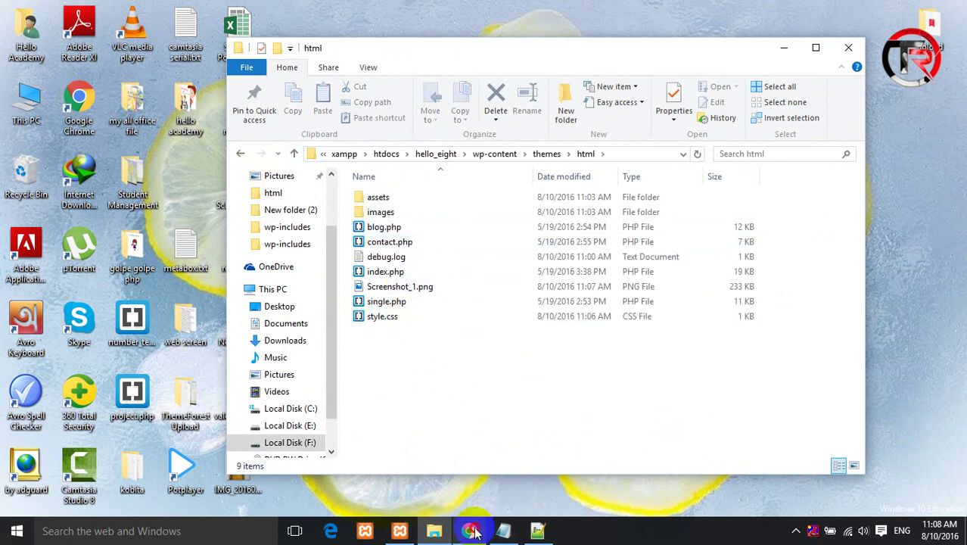
pyautogui.click(473, 531)
pyautogui.click(331, 8)
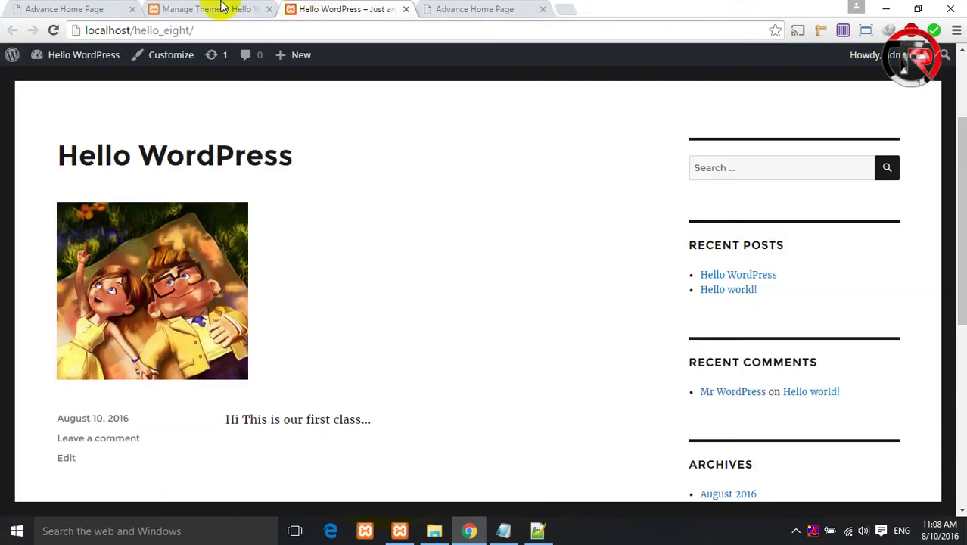
# - Reload the Manage Themes page and close the extra Advance Home Page tab
pyautogui.click(223, 8)
pyautogui.click(53, 31)
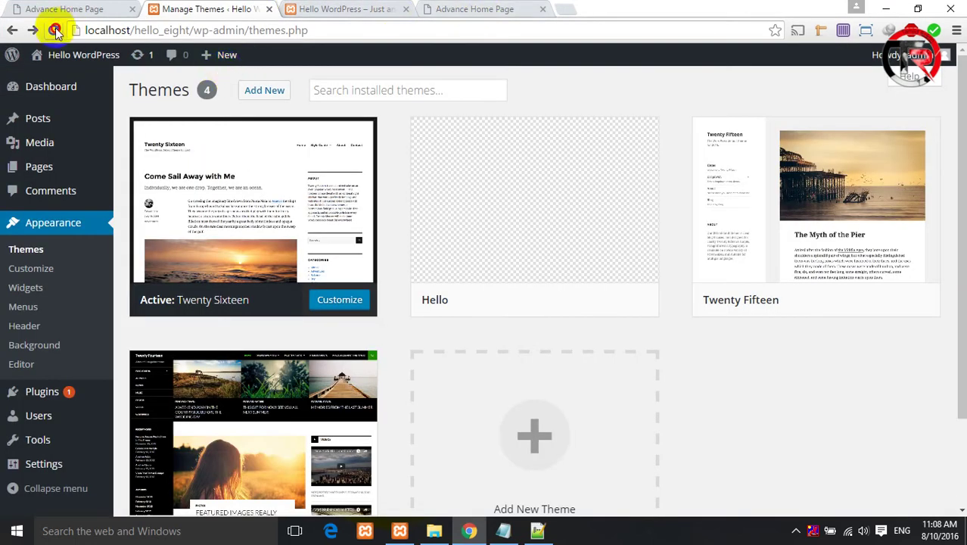
pyautogui.click(544, 8)
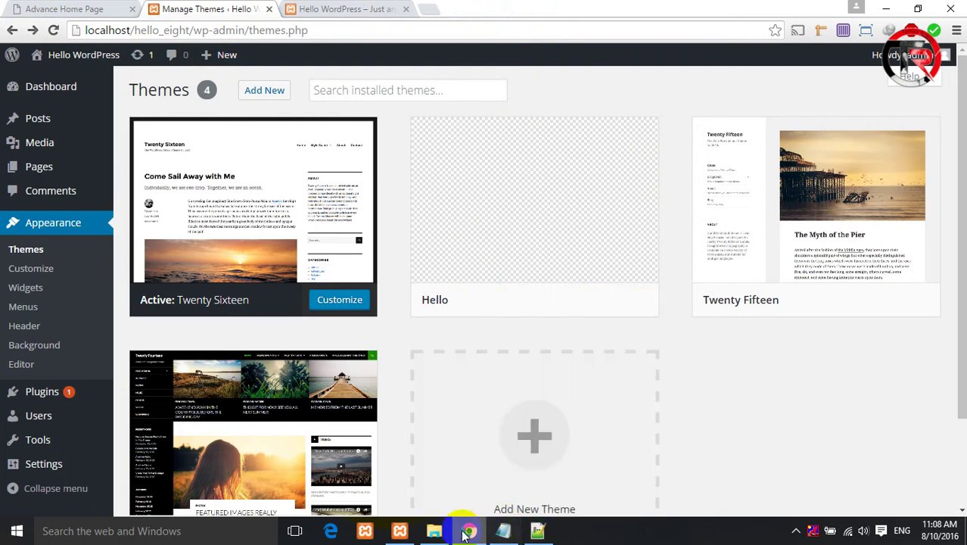
# - Rename Screenshot_1.png in the html theme folder to Screenshot.png
pyautogui.click(434, 531)
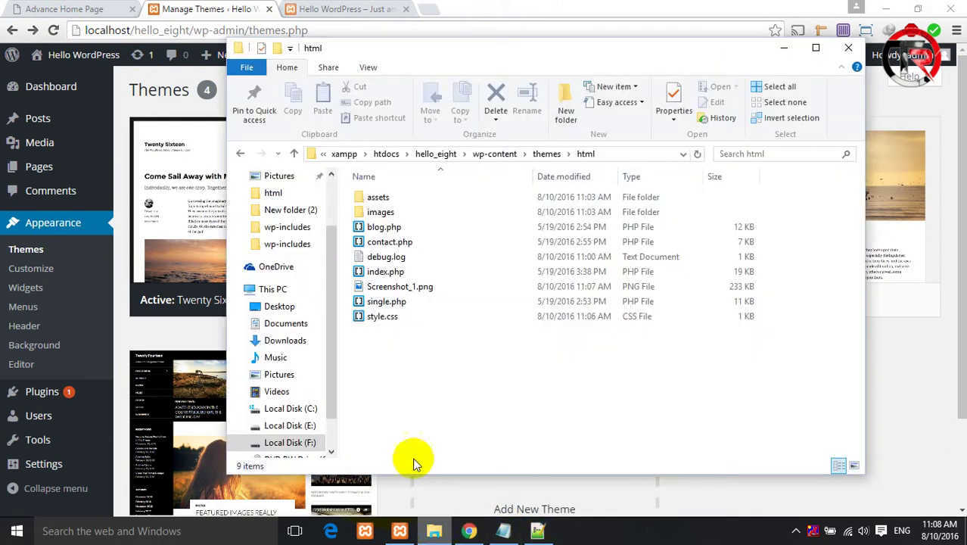
pyautogui.click(399, 291)
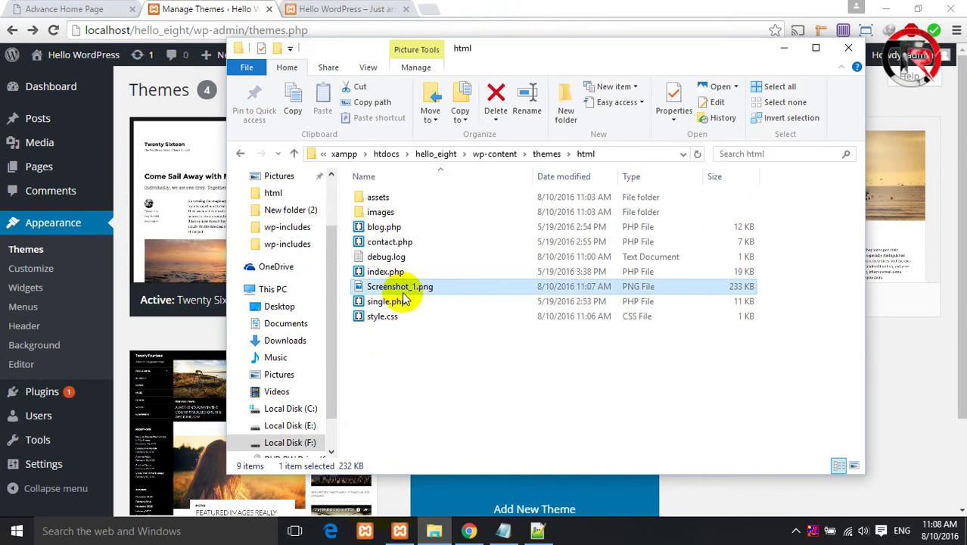
pyautogui.rightClick(404, 294)
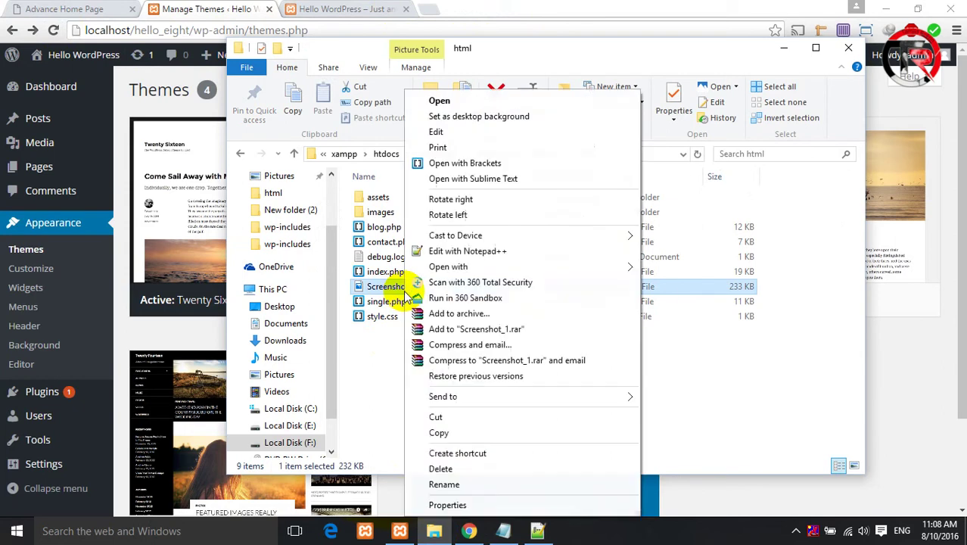
pyautogui.click(443, 484)
pyautogui.press('Right')
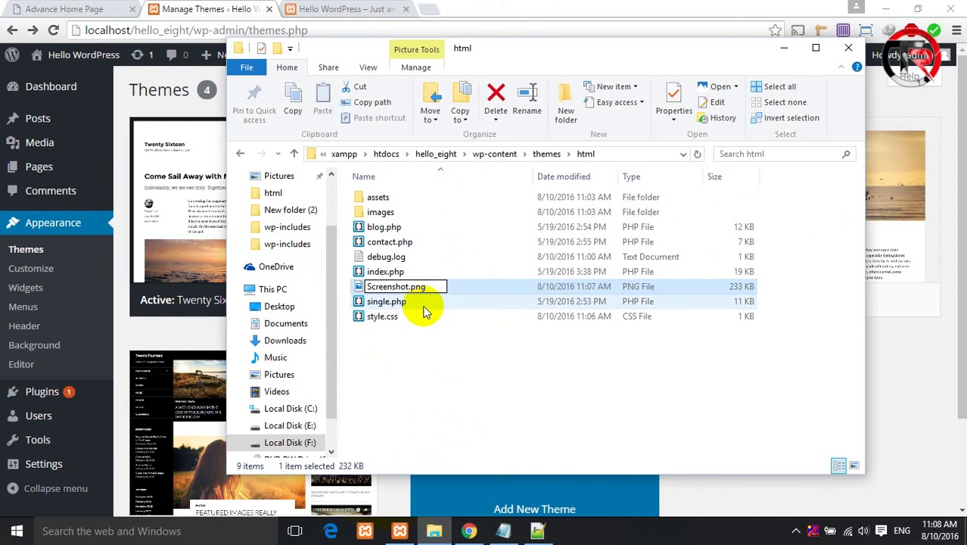
pyautogui.click(524, 356)
pyautogui.click(898, 424)
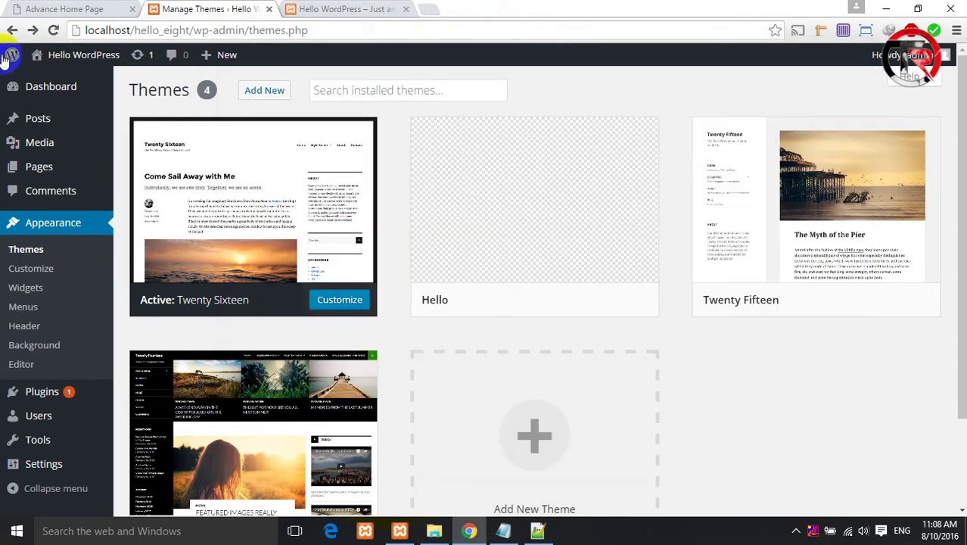
# - Reload the Themes page and activate the Hello theme, now showing its thumbnail
pyautogui.click(53, 30)
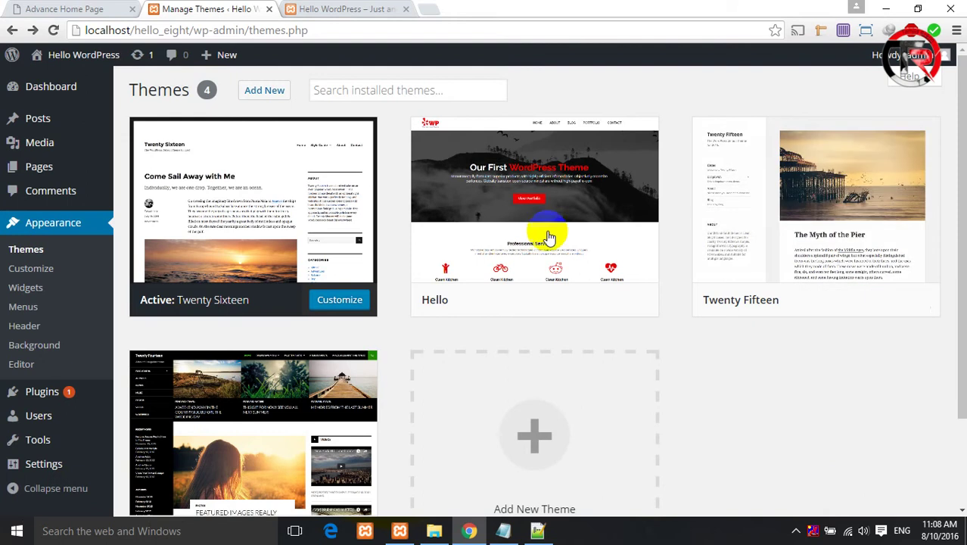
pyautogui.moveTo(550, 237)
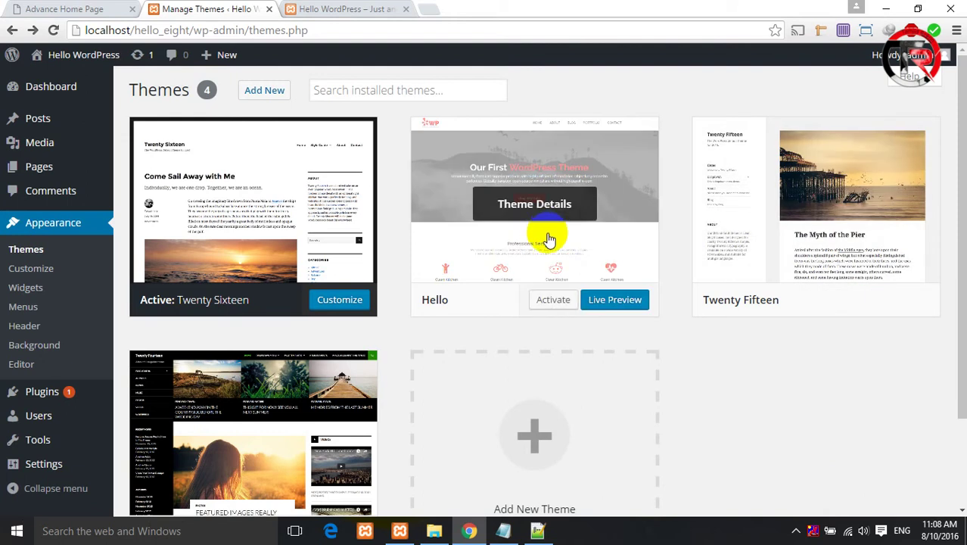
pyautogui.click(554, 301)
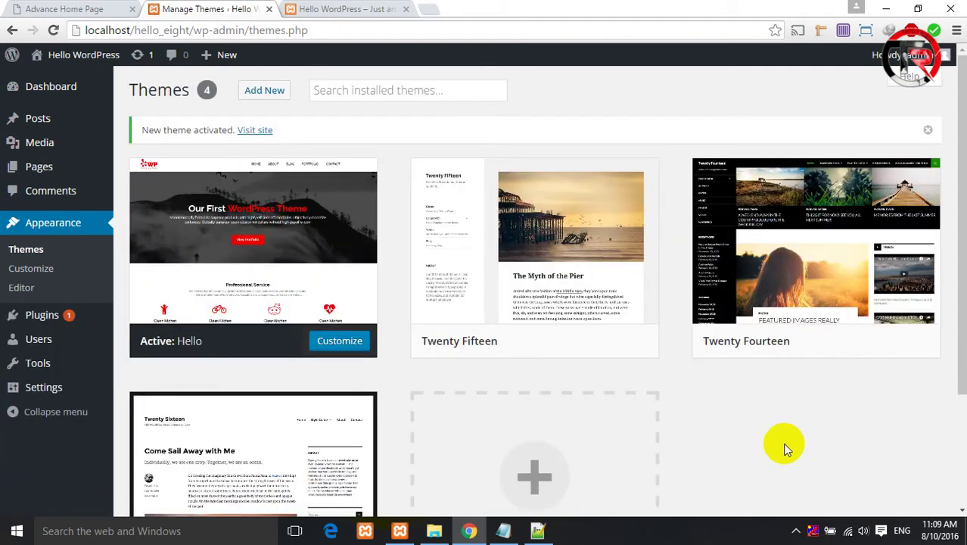
# - Open the site's front page in a new tab and close the old Hello WordPress tab
pyautogui.click(305, 32)
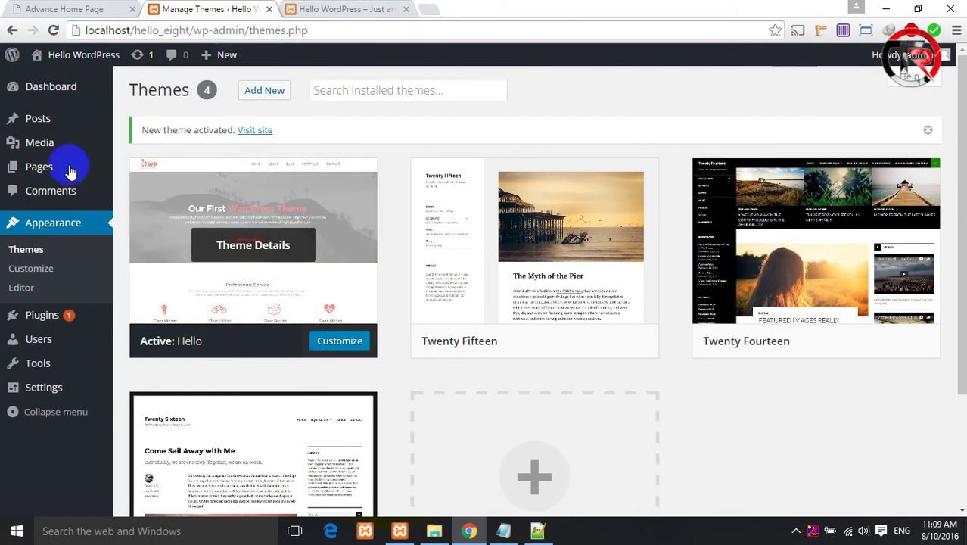
pyautogui.middleClick(83, 54)
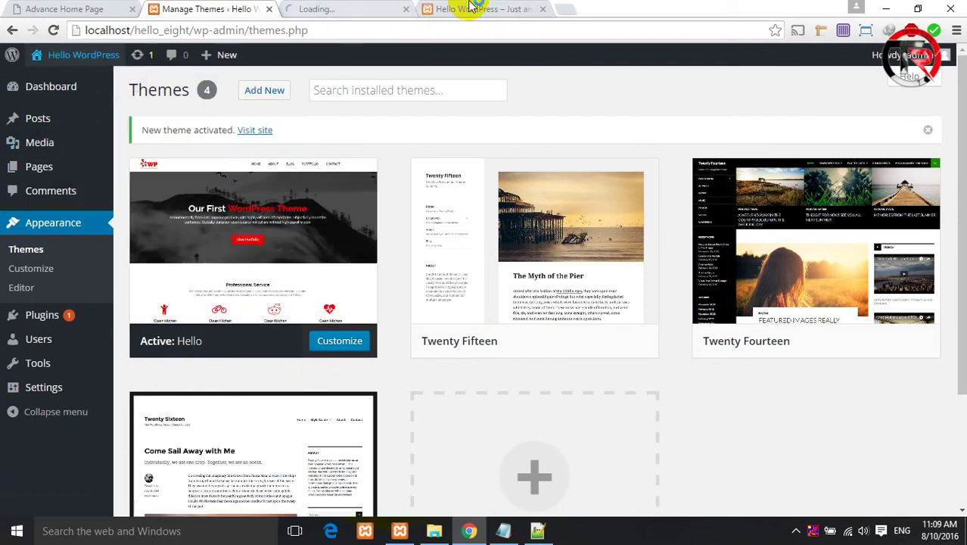
pyautogui.click(542, 9)
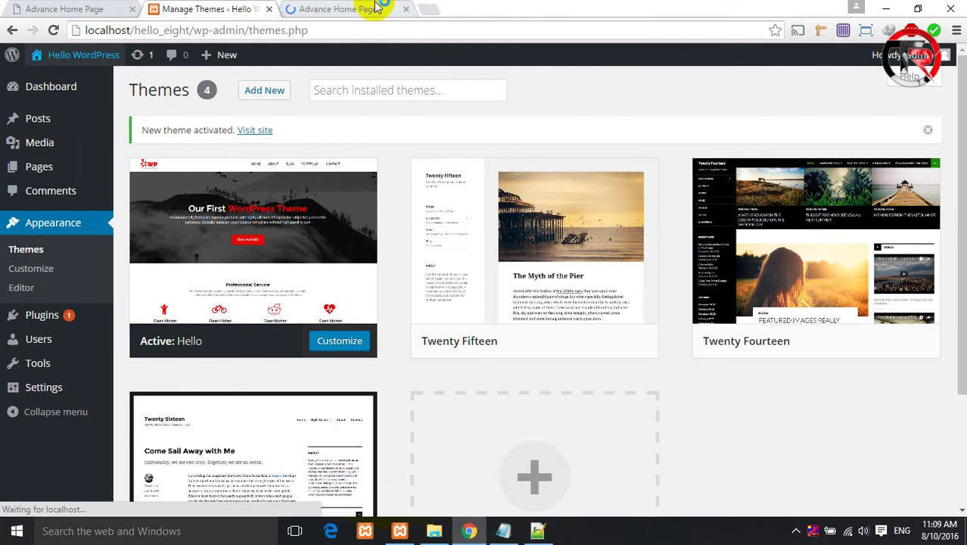
pyautogui.click(377, 8)
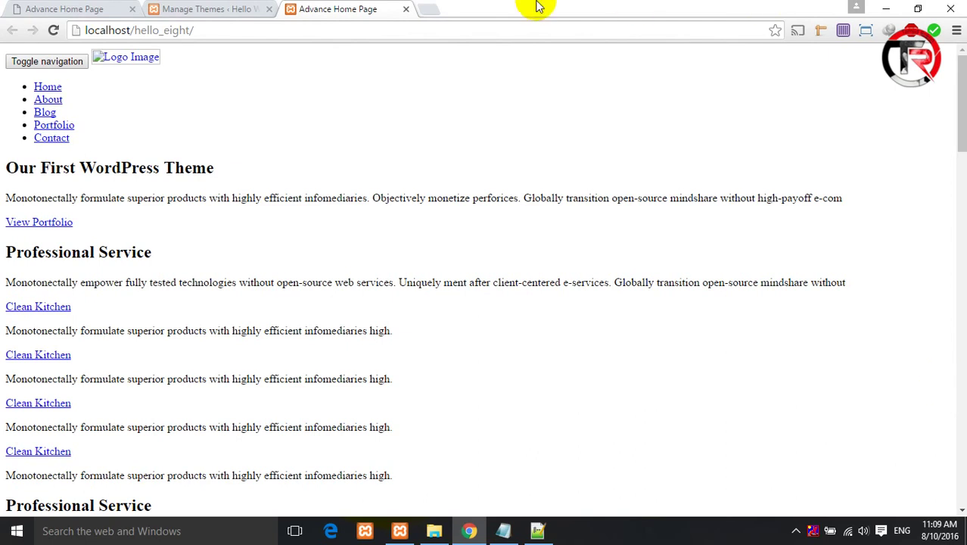
# - Compare the Manage Themes tab with the unstyled front page, then bring style.css back up
pyautogui.click(203, 9)
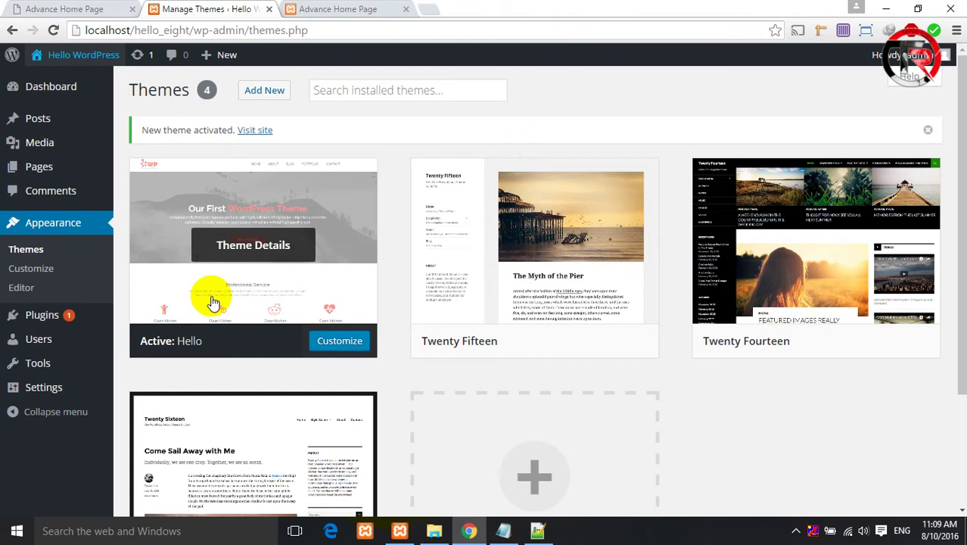
pyautogui.click(342, 9)
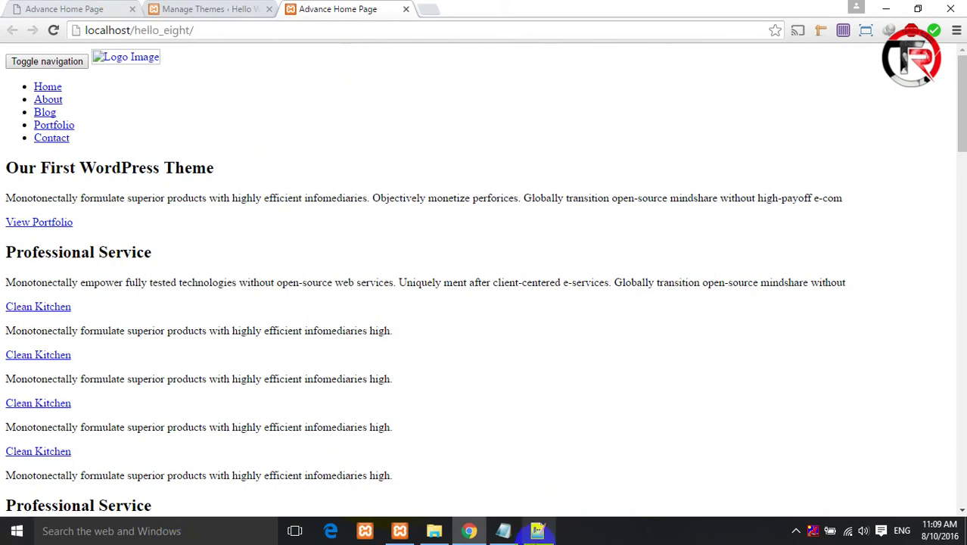
pyautogui.click(538, 531)
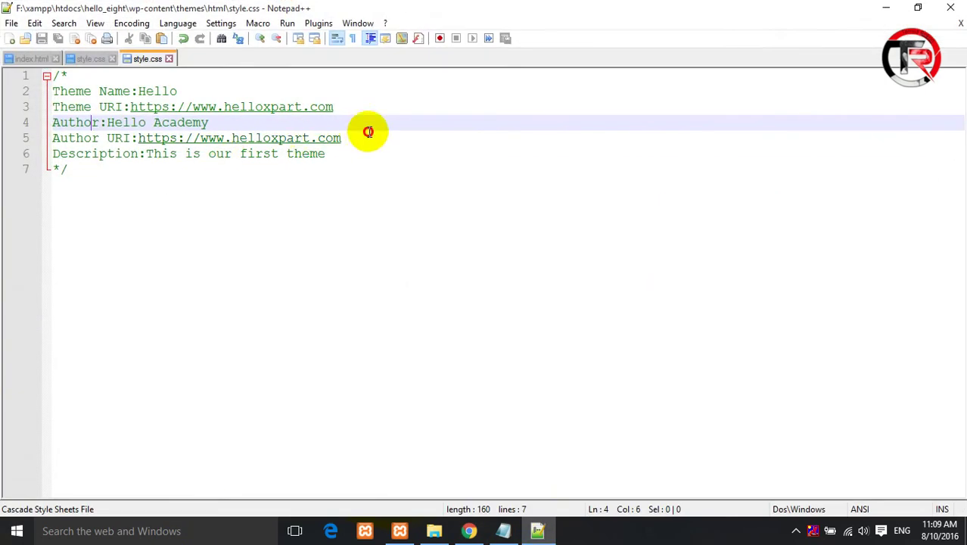
# - Highlight the Author URI on line 5 and the Theme URI on line 3, then return to Chrome
pyautogui.moveTo(356, 136); pyautogui.dragTo(141, 140)
pyautogui.click(428, 137)
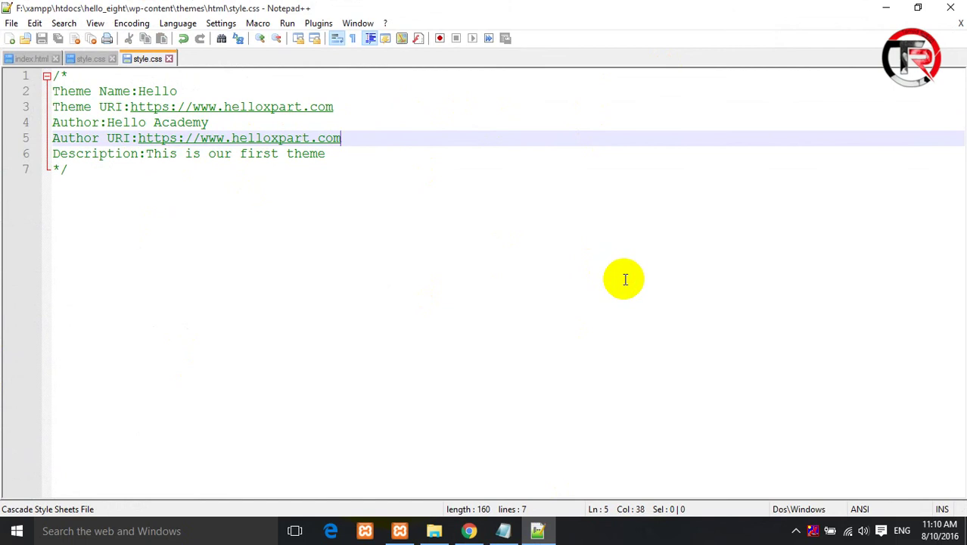
pyautogui.moveTo(343, 138); pyautogui.dragTo(138, 139)
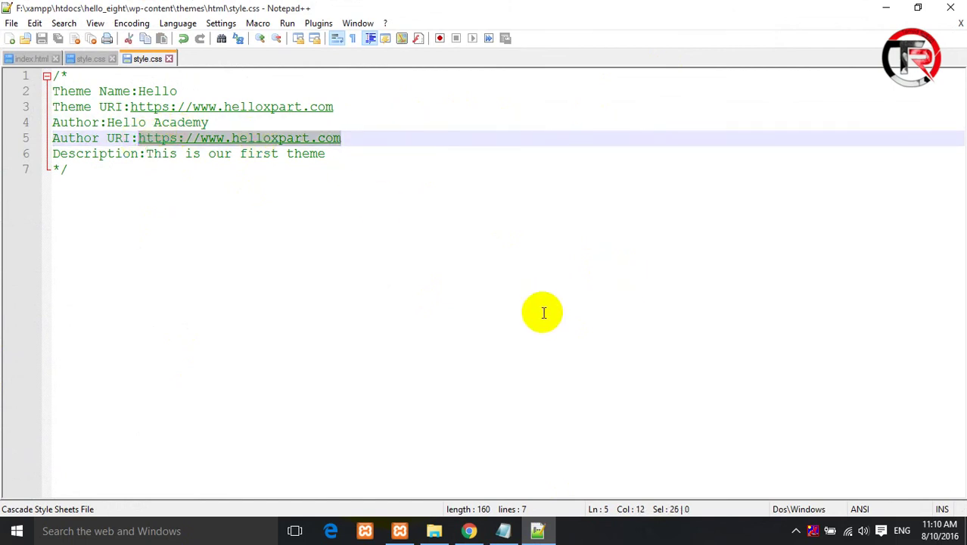
pyautogui.click(168, 183)
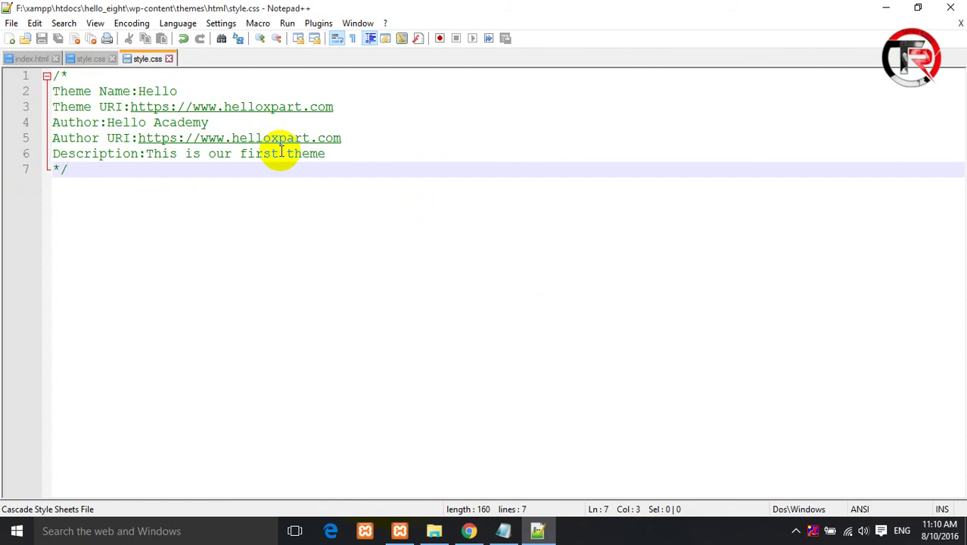
pyautogui.moveTo(341, 106); pyautogui.dragTo(125, 103)
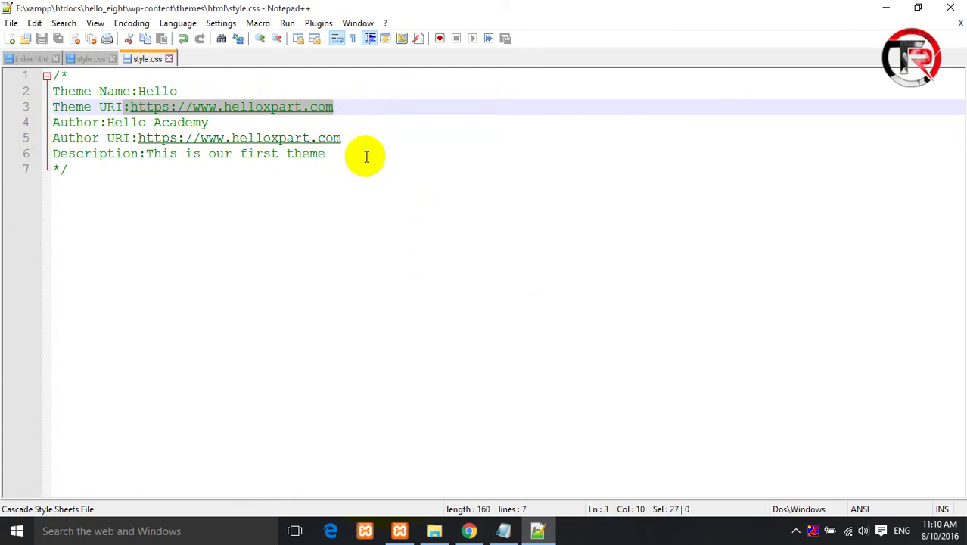
pyautogui.click(425, 273)
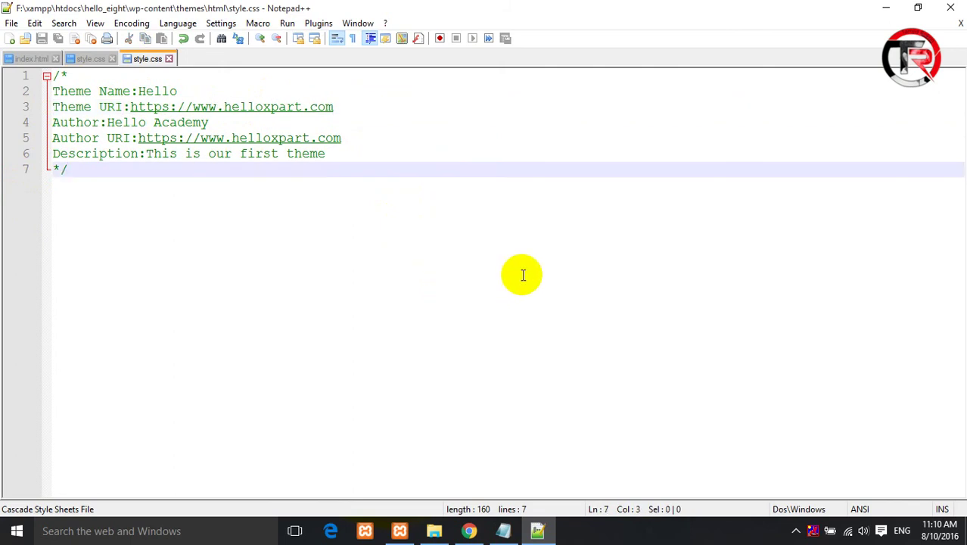
pyautogui.click(470, 532)
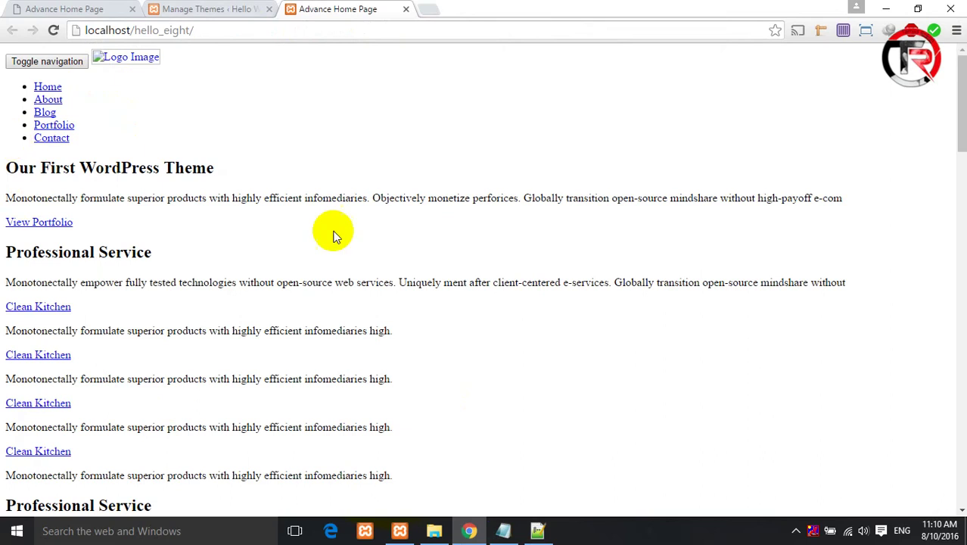